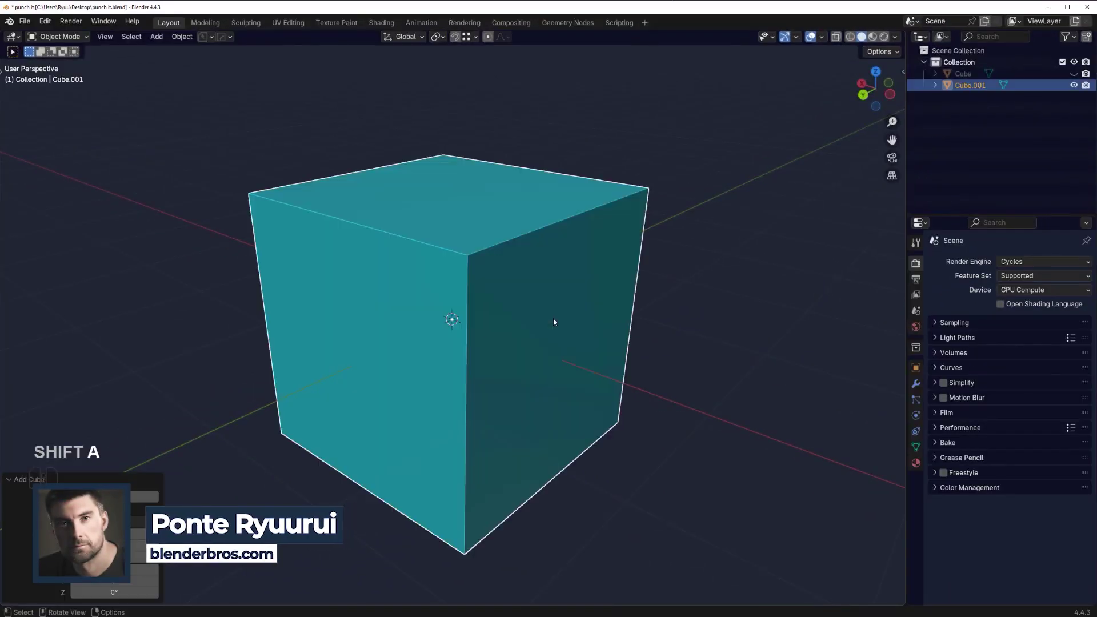
Subdivide the new cube twice so every face becomes a 4×4 grid.
key("Tab")
right_click(519, 251)
mouse_move(519, 251)
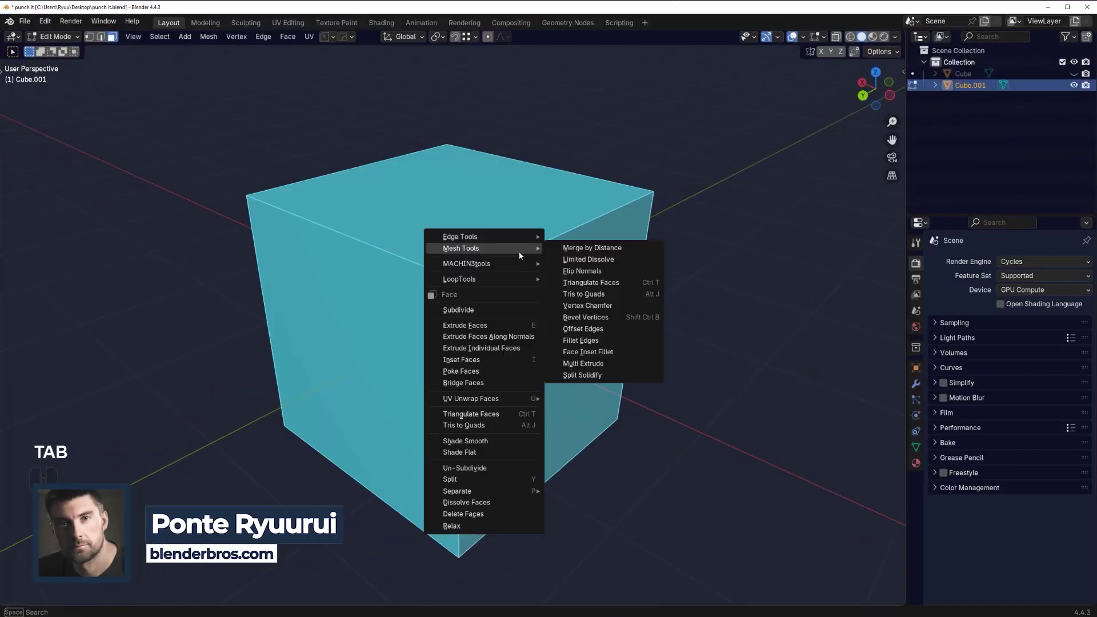
left_click(498, 309)
right_click(487, 271)
left_click(484, 271)
scroll(485, 277, "down", 2)
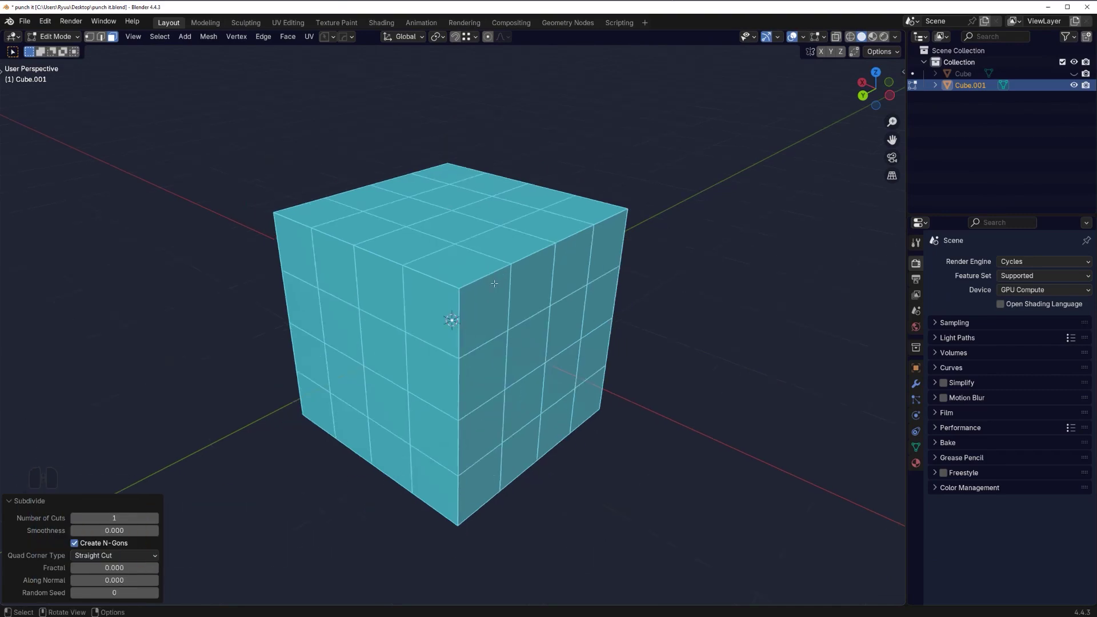
middle_click_drag(489, 286, 481, 312)
key("Tab")
Extrude two top corner faces 0.34384 m inward as pockets.
left_click(480, 296)
scroll(483, 297, "up", 2)
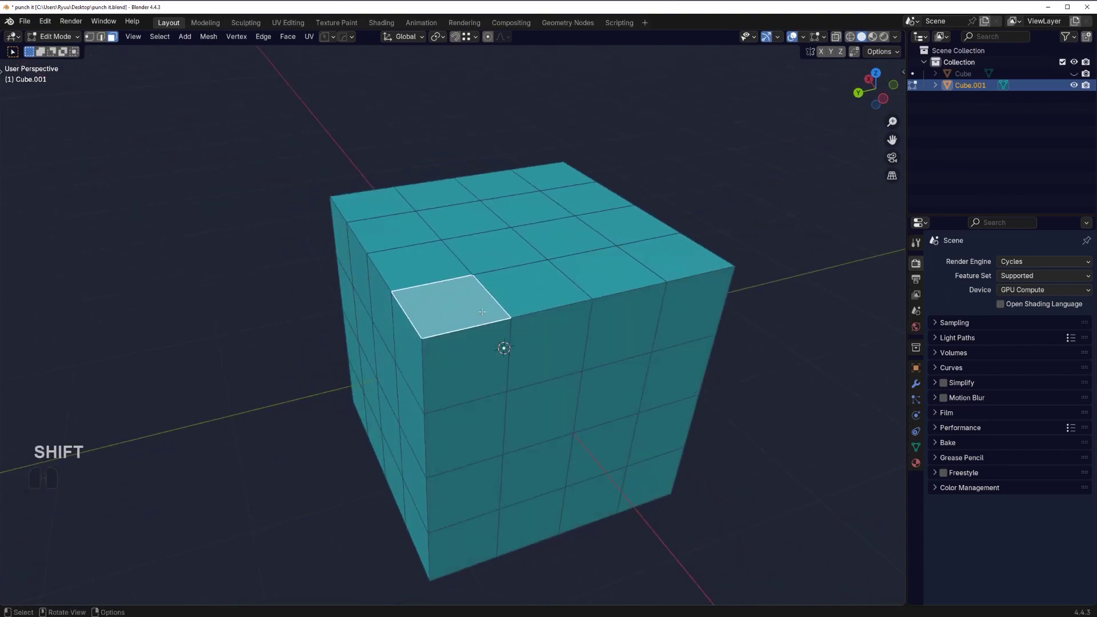
left_click(653, 252, "shift")
middle_click_drag(653, 251, 574, 330)
key("e")
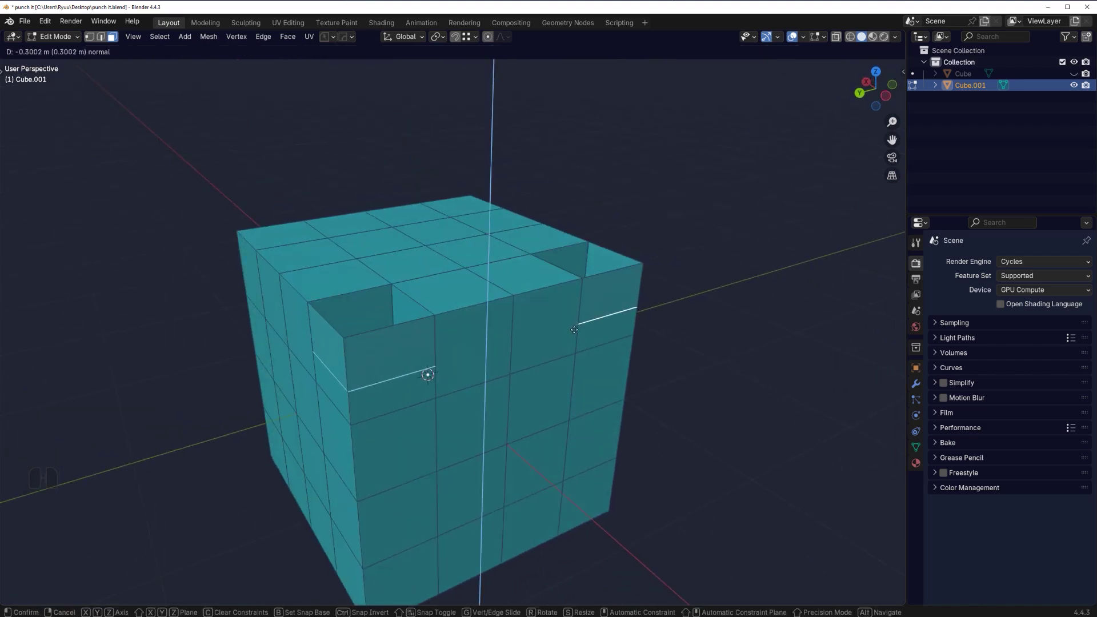
left_click(572, 335)
middle_click_drag(553, 328, 448, 343)
key("e")
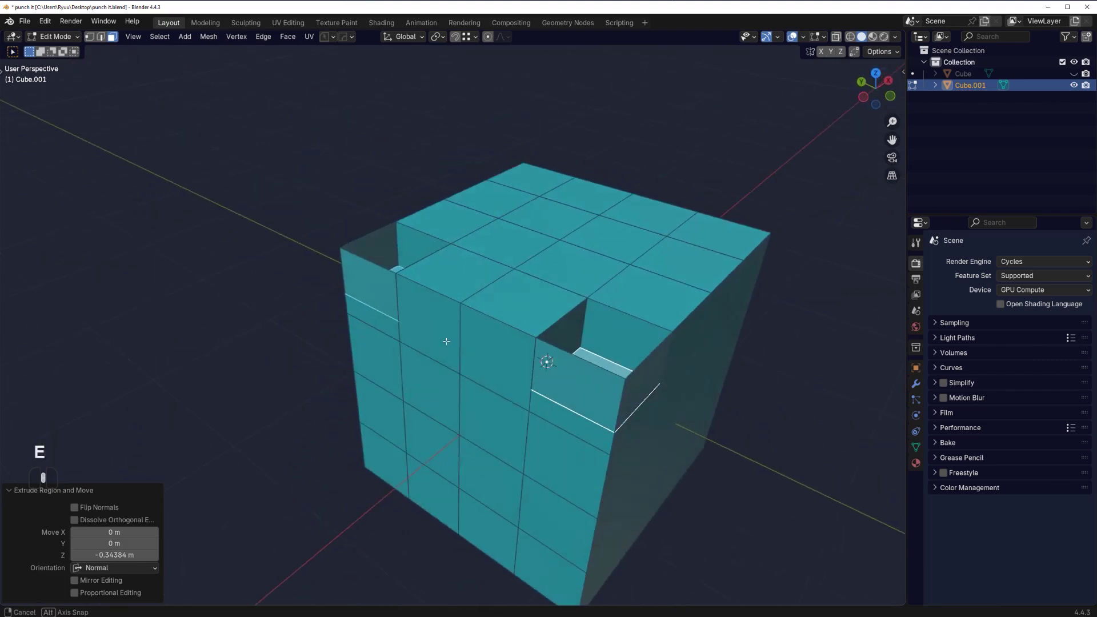
middle_click_drag(556, 337, 476, 311, "shift")
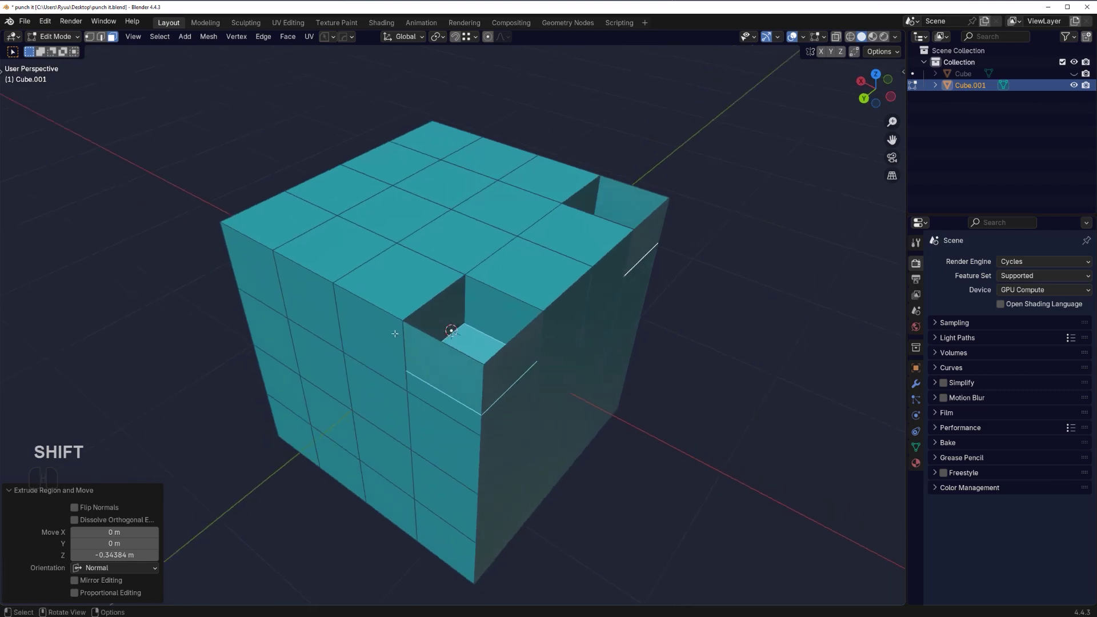
middle_click_drag(349, 296, 406, 323)
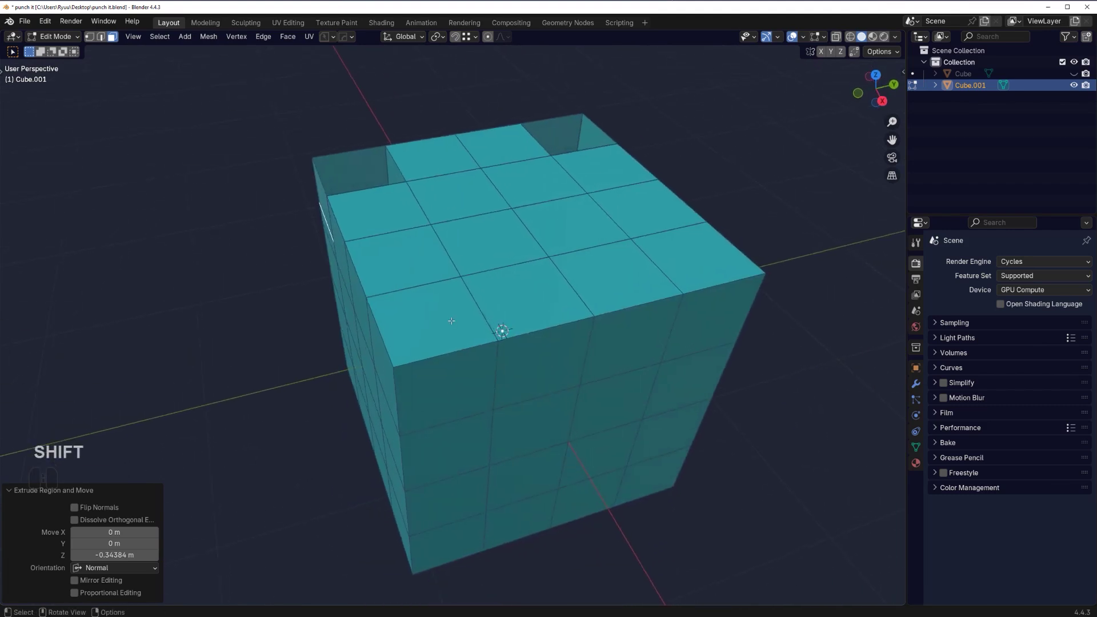
Extrude Manifold the two front top corner faces 1.2512 m down into the cube.
left_click(407, 324, "shift")
left_click(672, 279, "shift")
middle_click_drag(672, 279, 550, 349, "shift")
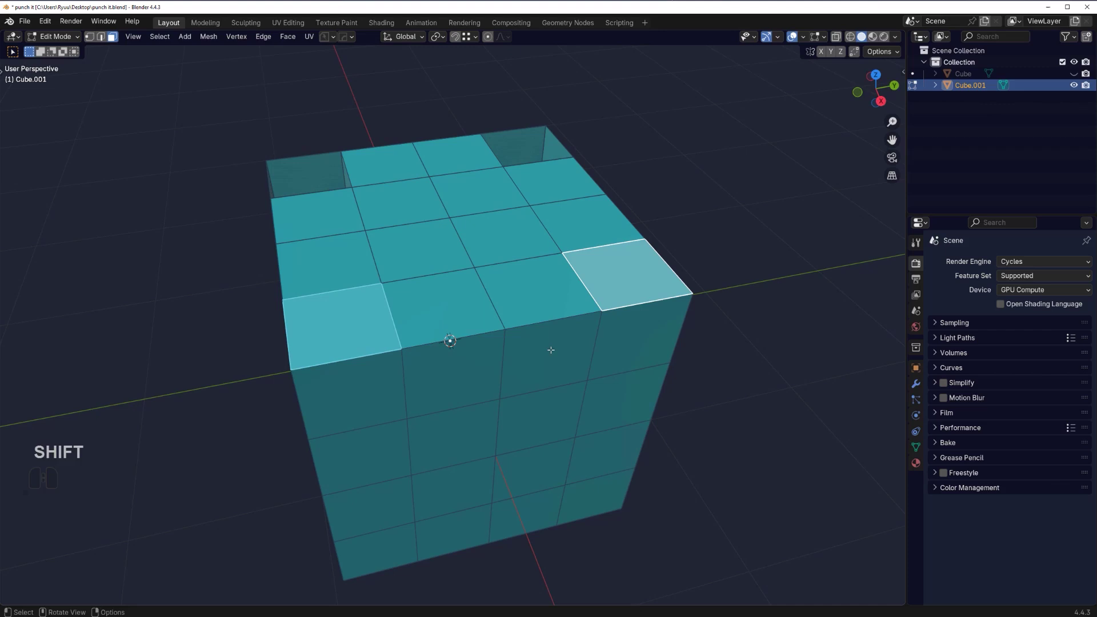
key("alt+e")
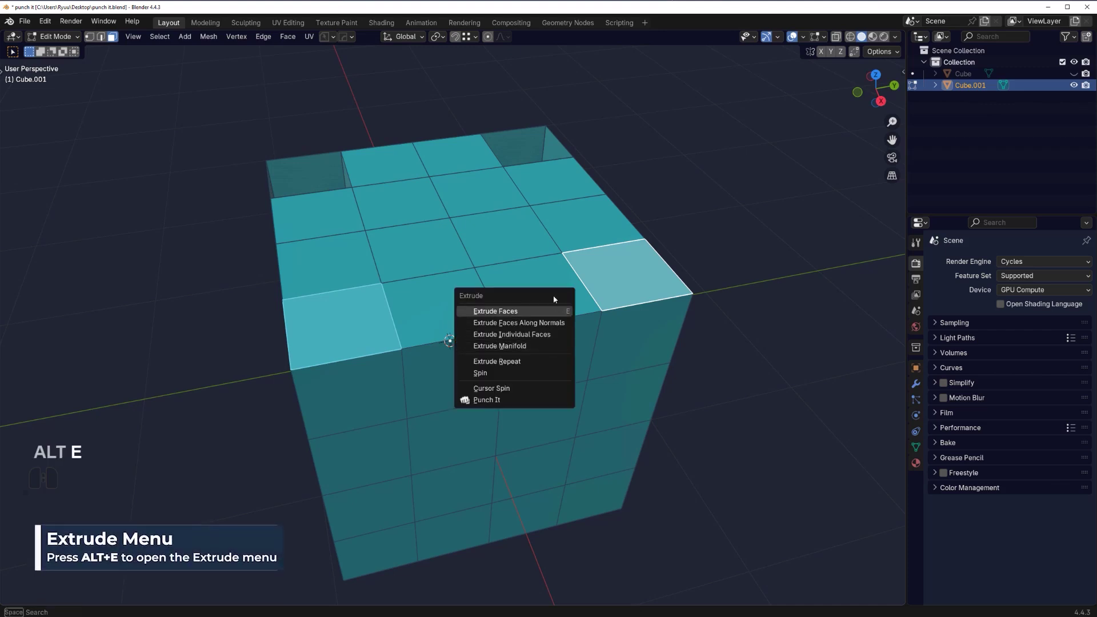
left_click(532, 346)
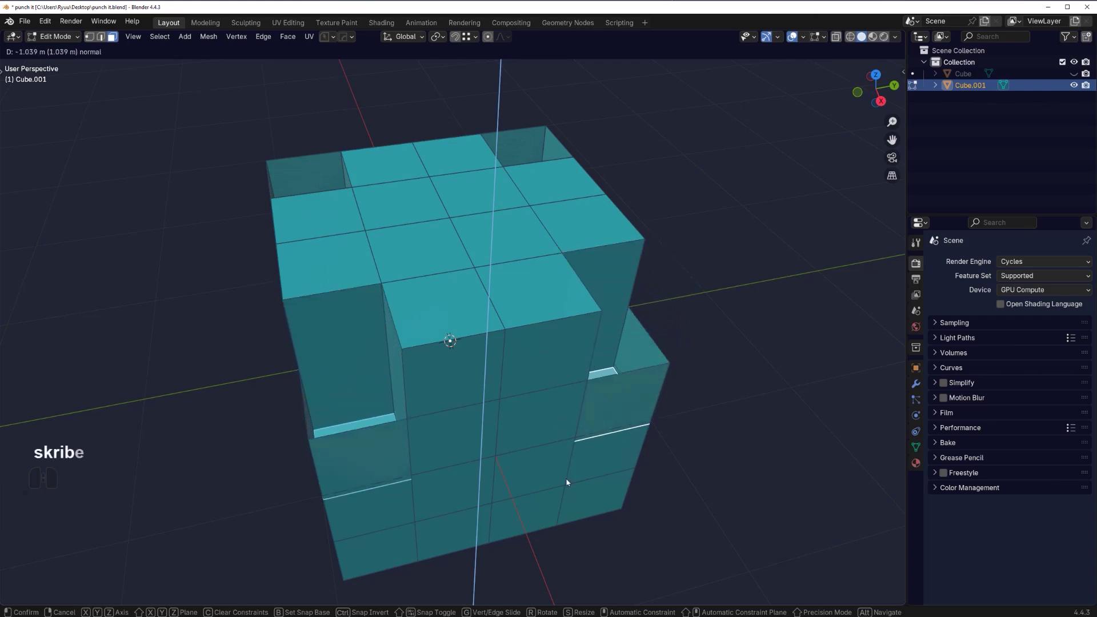
left_click(550, 497)
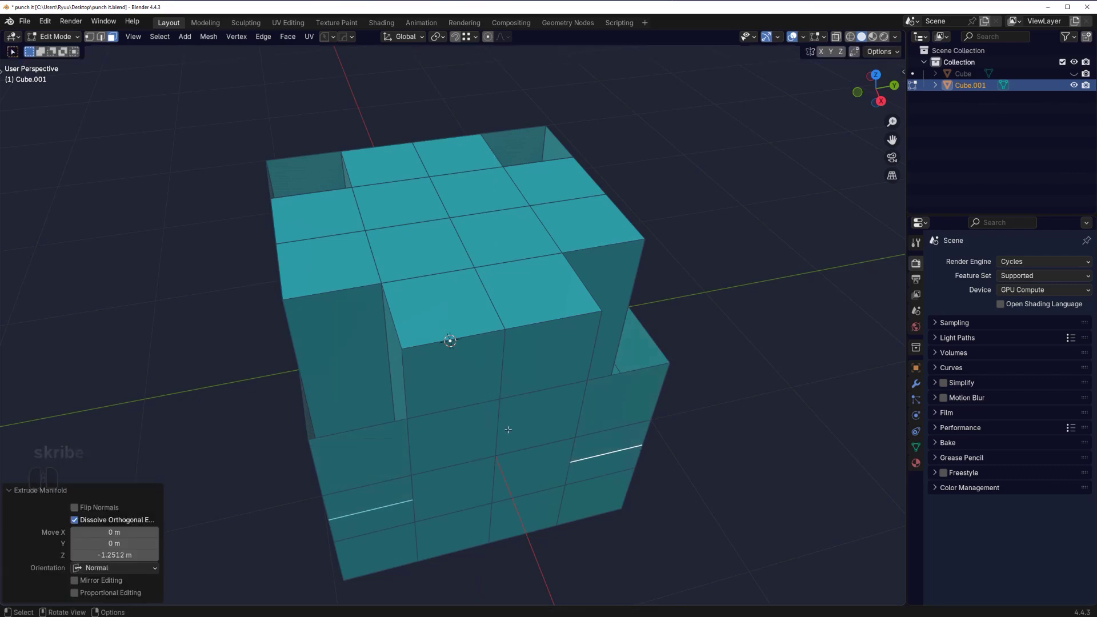
middle_click_drag(508, 430, 549, 401)
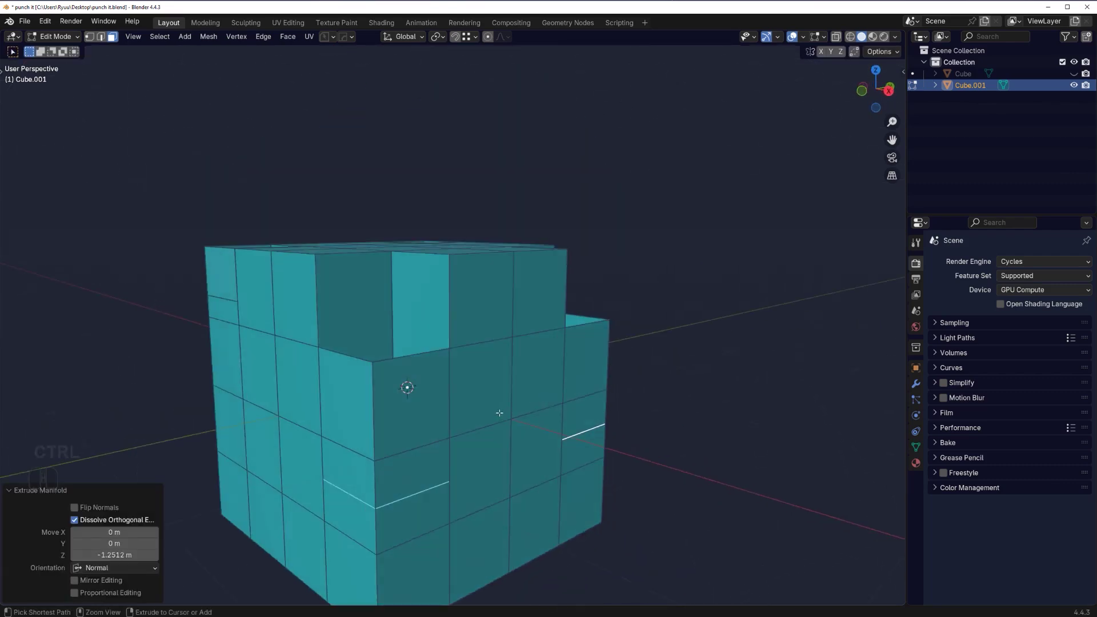
Redo the manifold extrude, testing R, S, G and Z, and push the faces 1.271 m down.
key("ctrl+z")
middle_click_drag(492, 368, 565, 319)
key("alt+e")
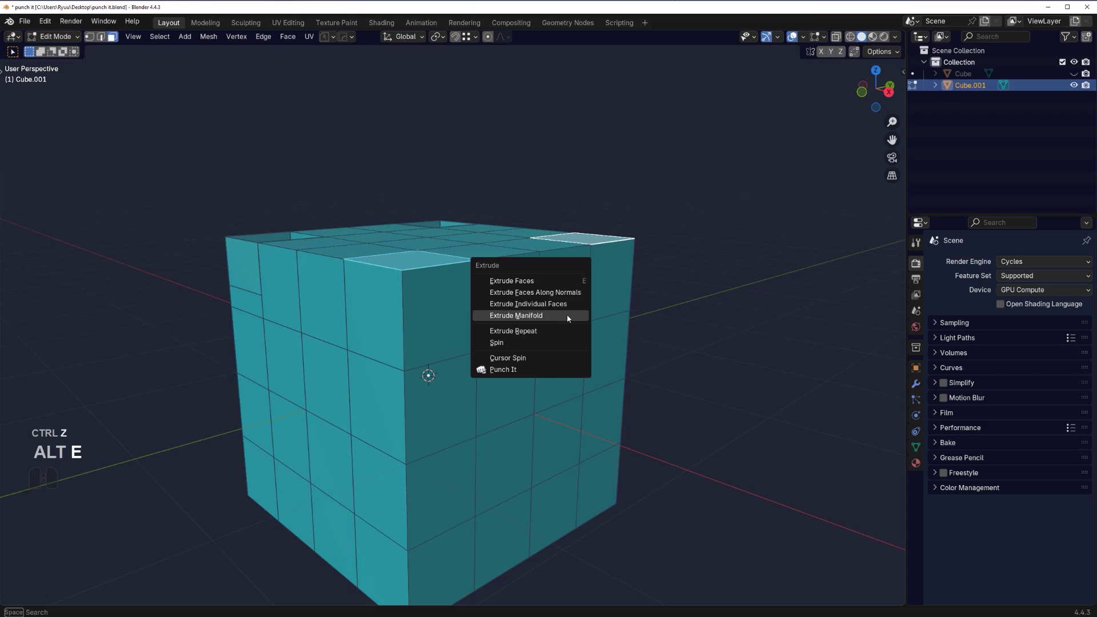
left_click(565, 315)
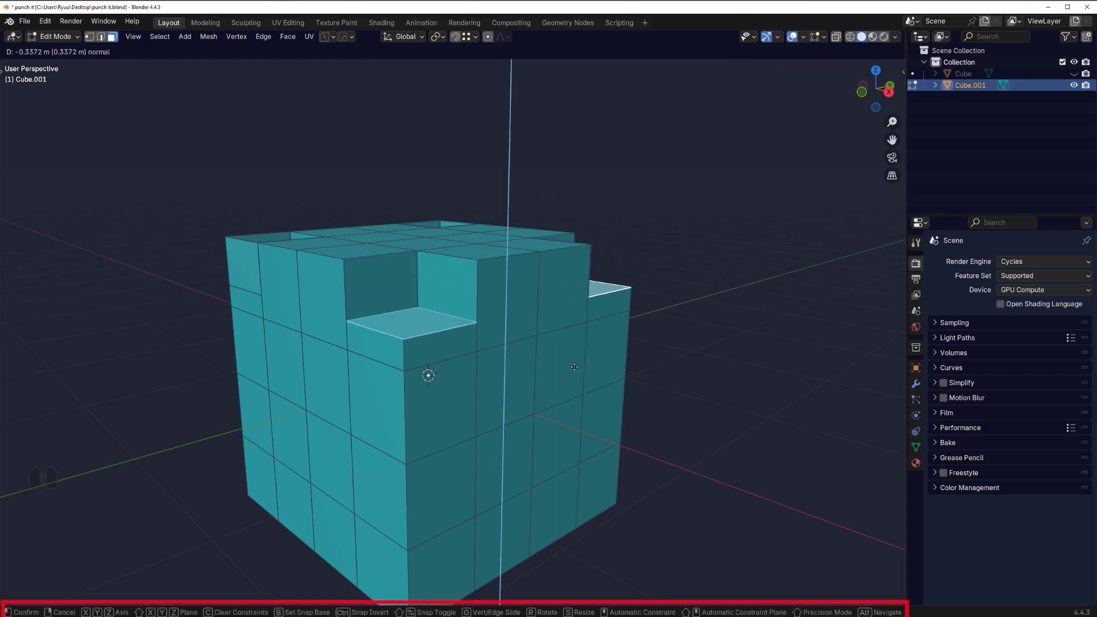
key("shift")
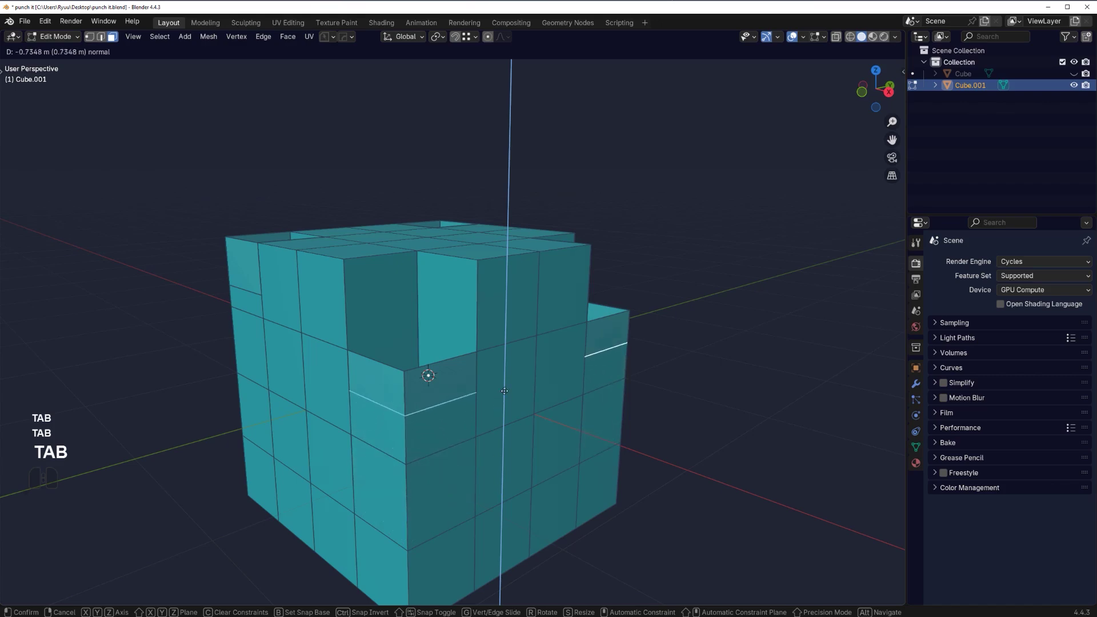
key("r")
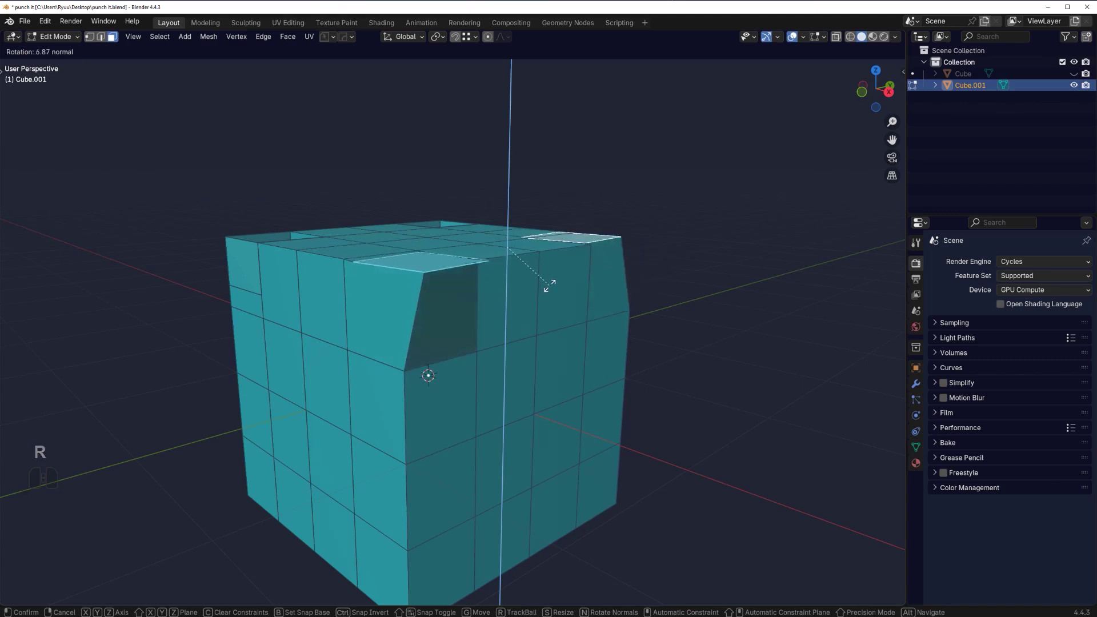
key("s")
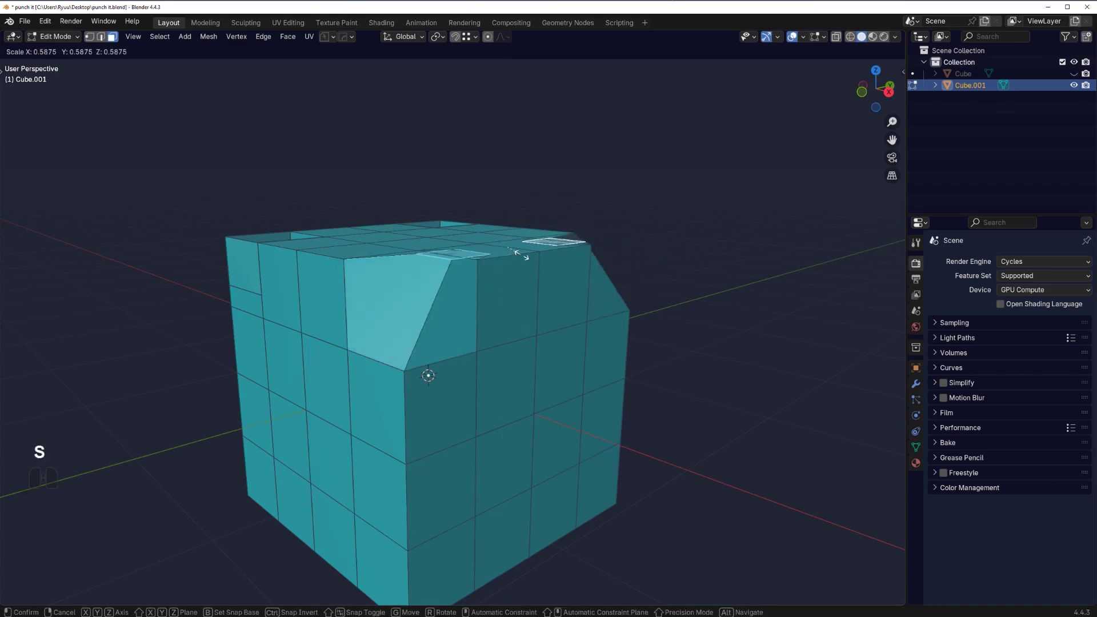
key("g")
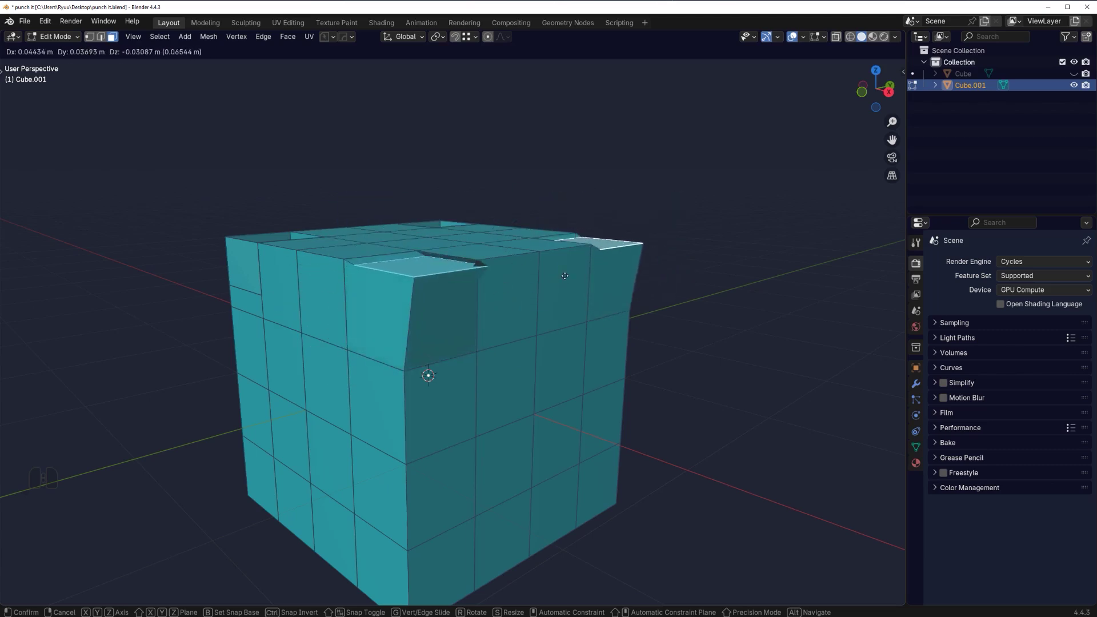
key("z")
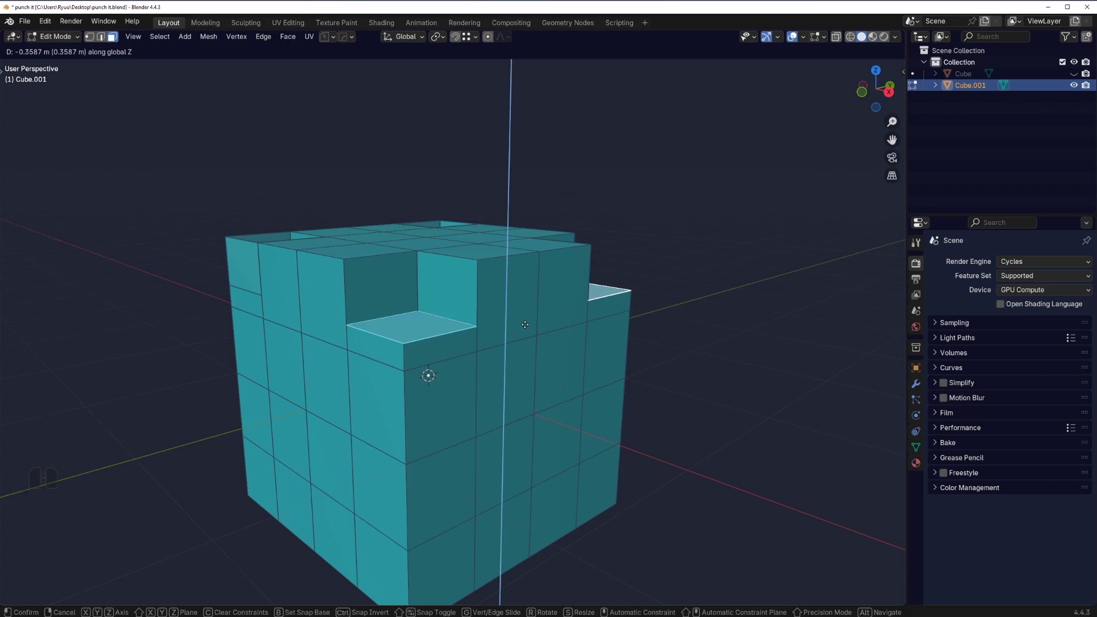
left_click(517, 470)
Delete four faces on the cube's front.
key("Tab")
left_click(441, 397)
left_click(382, 405, "shift")
left_click(385, 485, "shift")
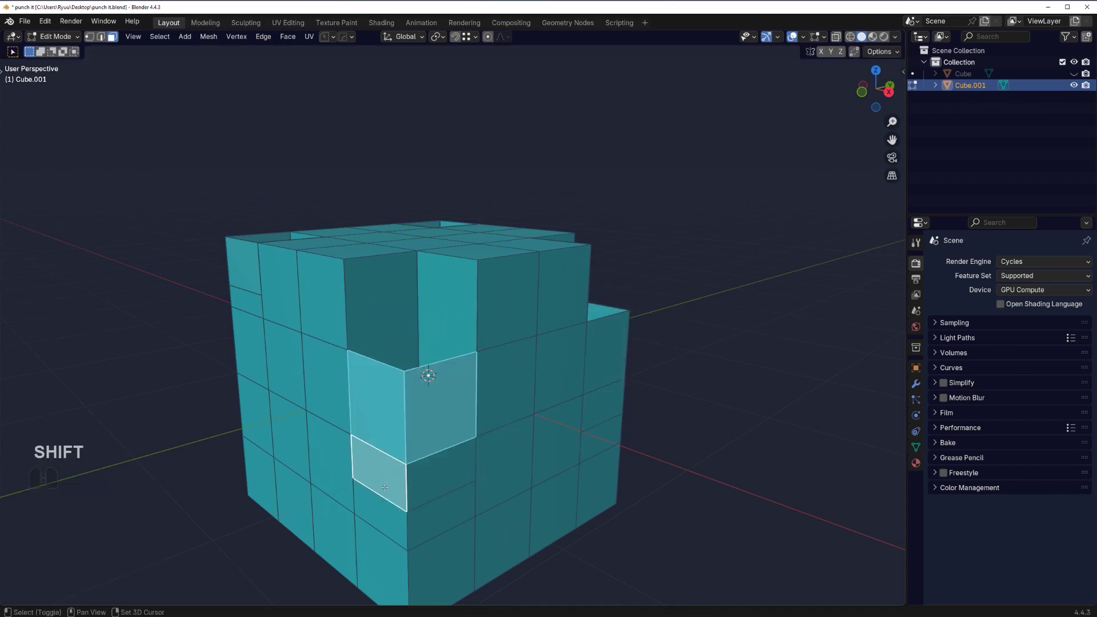
left_click(415, 478, "shift")
key("x")
left_click(429, 465)
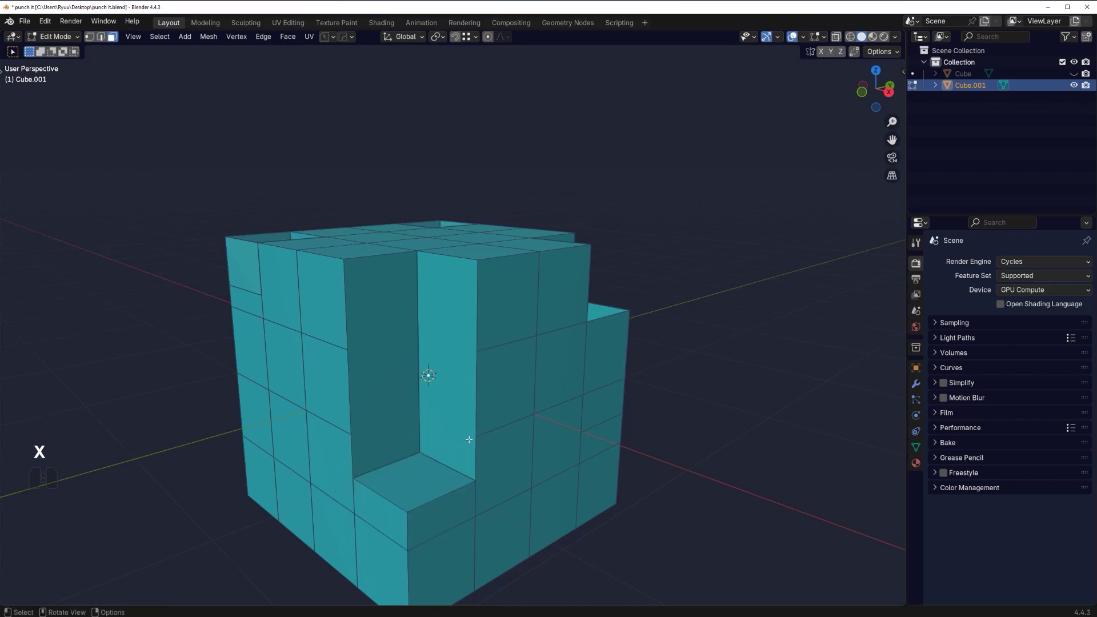
middle_click_drag(428, 466, 460, 362)
scroll(487, 299, "down", 3)
Back in Object Mode, delete the Cube.001 test cube.
key("Tab")
mouse_move(487, 299)
middle_mouse_down()
mouse_move(512, 316)
mouse_move(502, 333)
mouse_move(473, 314)
middle_mouse_up()
key("x")
left_click(512, 316)
Add a fresh cube and subdivide it twice into a 4×4 grid per face.
key("shift+a")
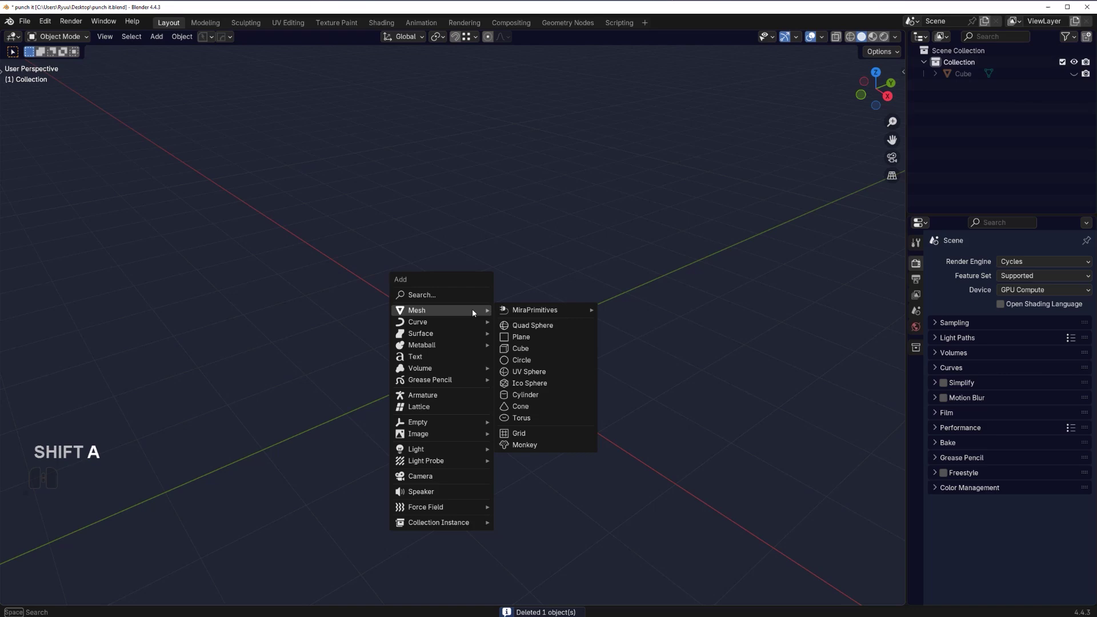
left_click(533, 349)
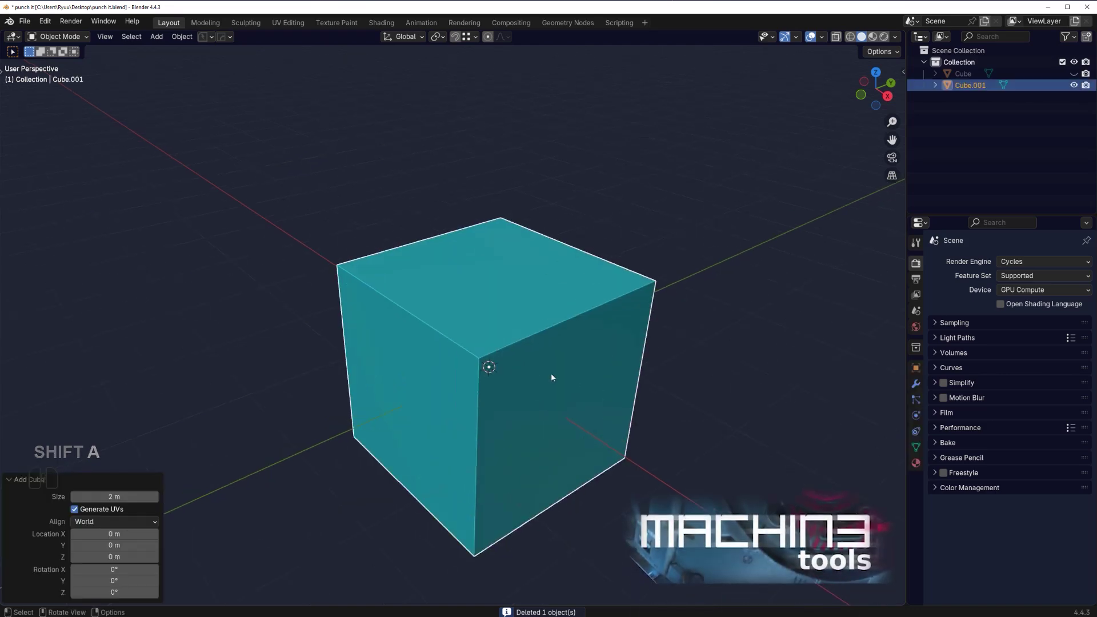
scroll(551, 373, "up", 2)
key("Tab")
right_click(532, 345)
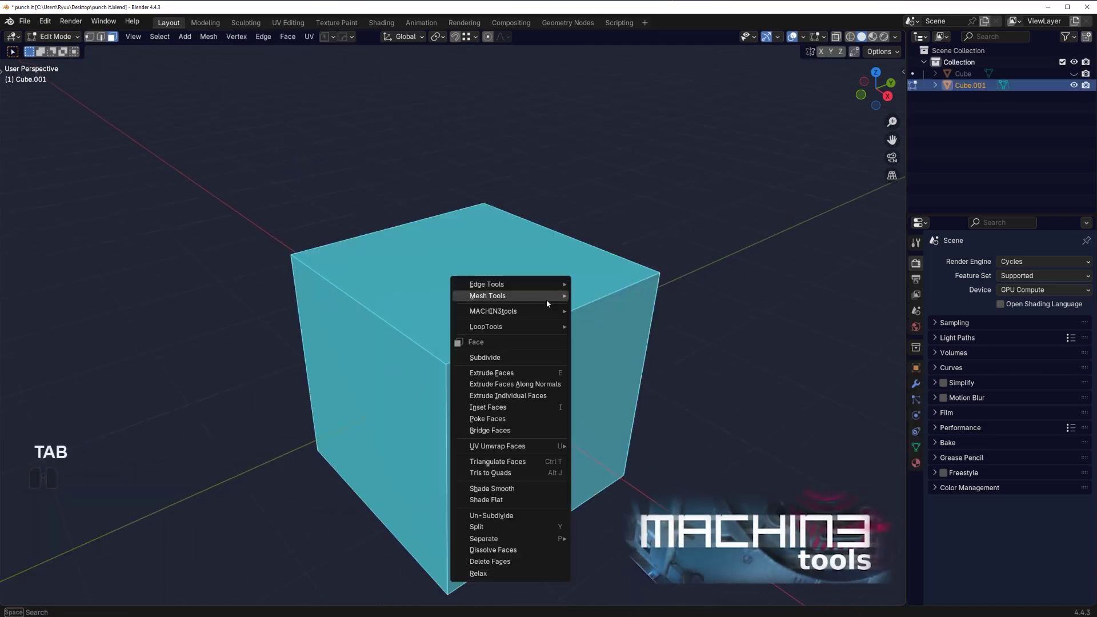
left_click(525, 357)
right_click(503, 313)
left_click(501, 312)
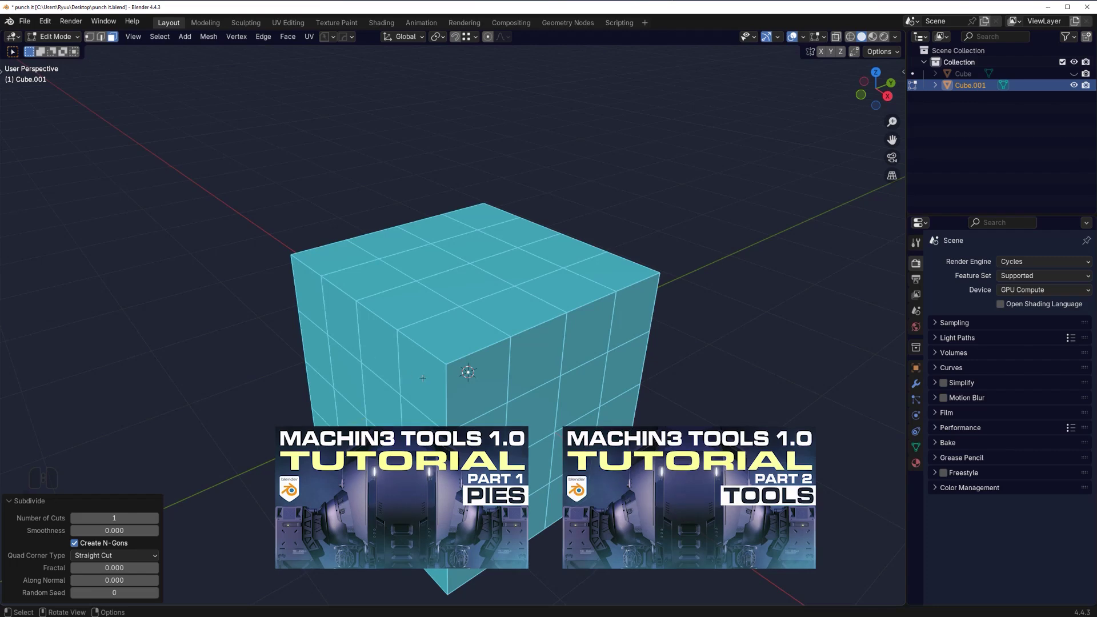
Select one top face near the cube's front corner.
middle_click_drag(492, 366, 476, 331, "shift")
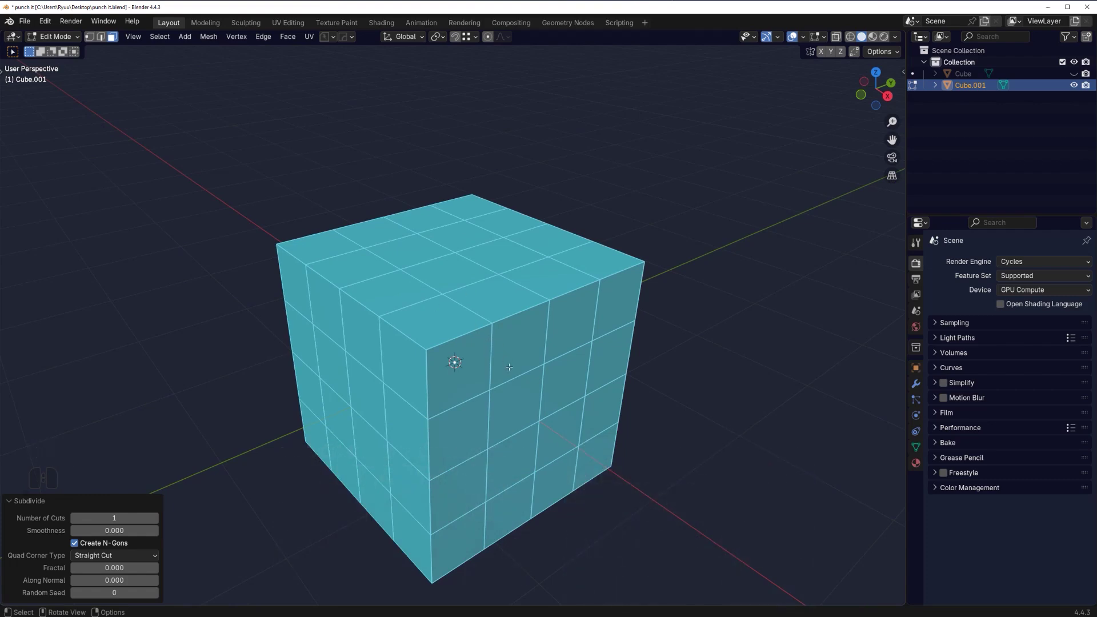
middle_click_drag(463, 354, 455, 351, "shift")
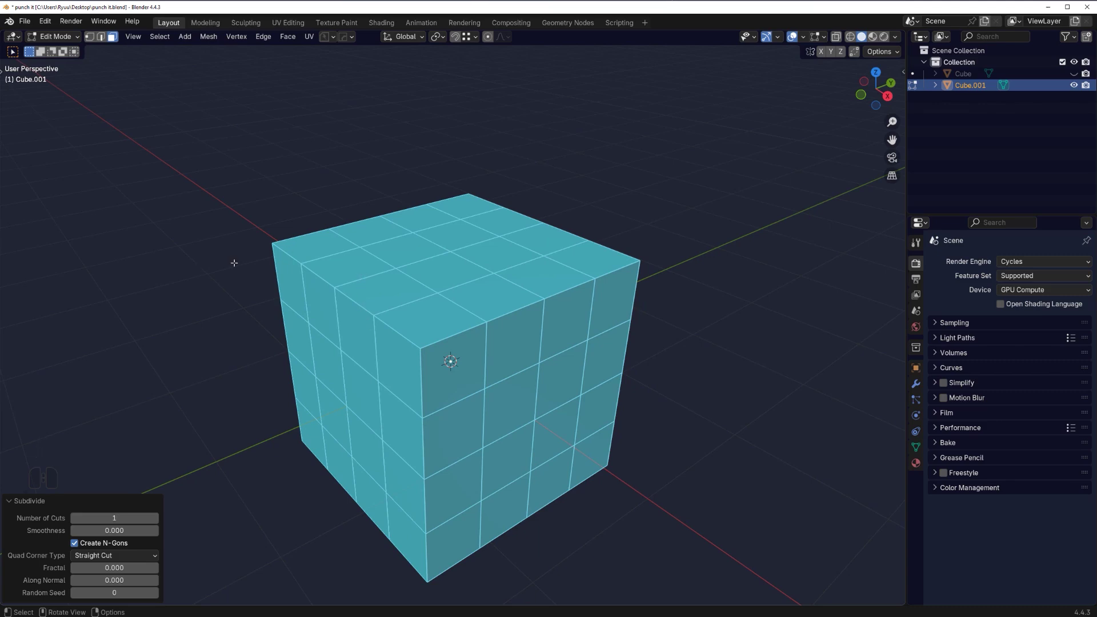
middle_click_drag(406, 363, 451, 336, "shift")
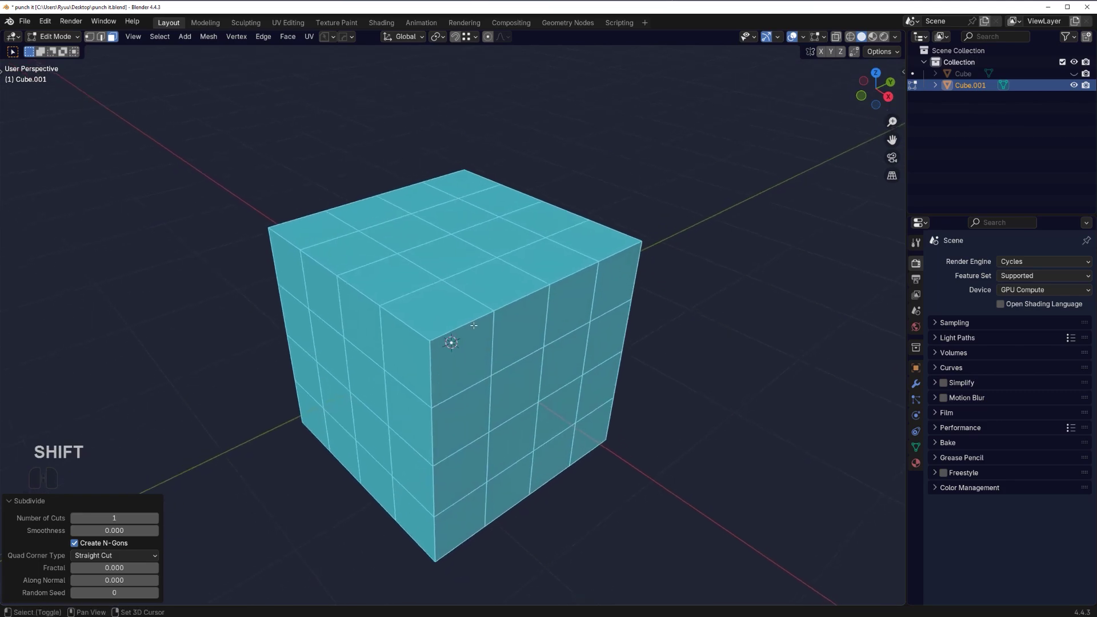
left_click(461, 323)
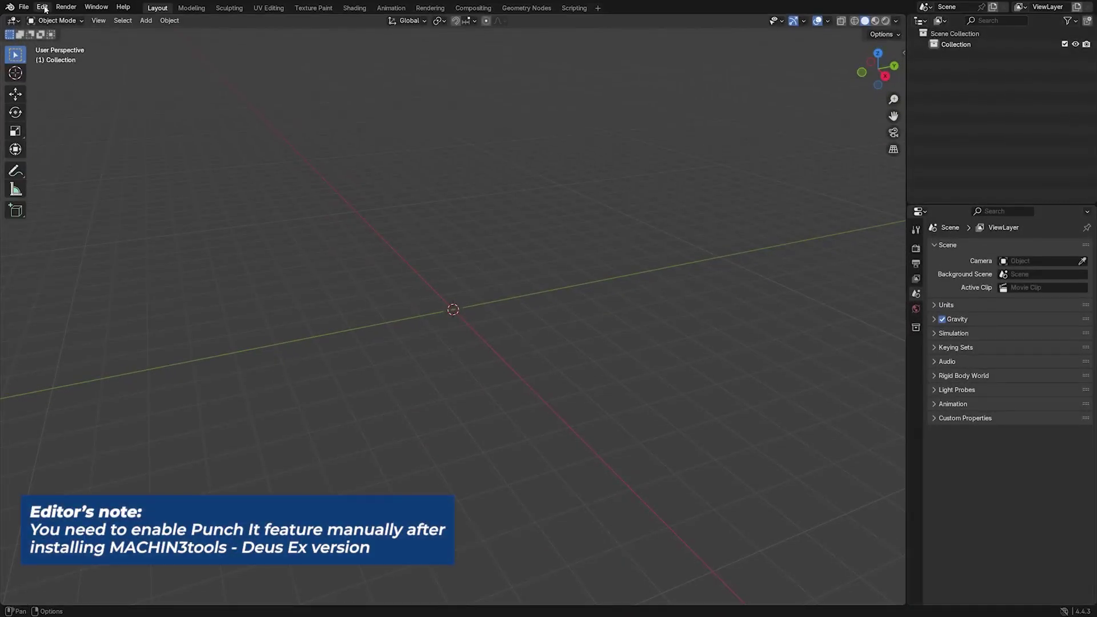
Turn on MACHIN3tools' Extrude (PunchIt) tool in Add-ons and save the preferences.
left_click(42, 6)
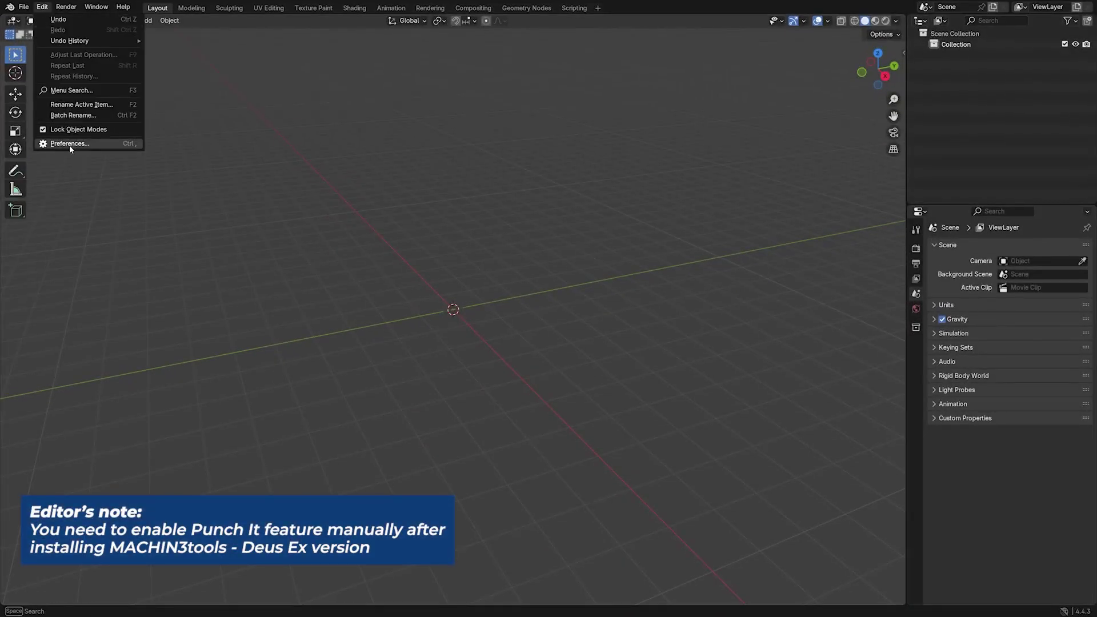
left_click(70, 144)
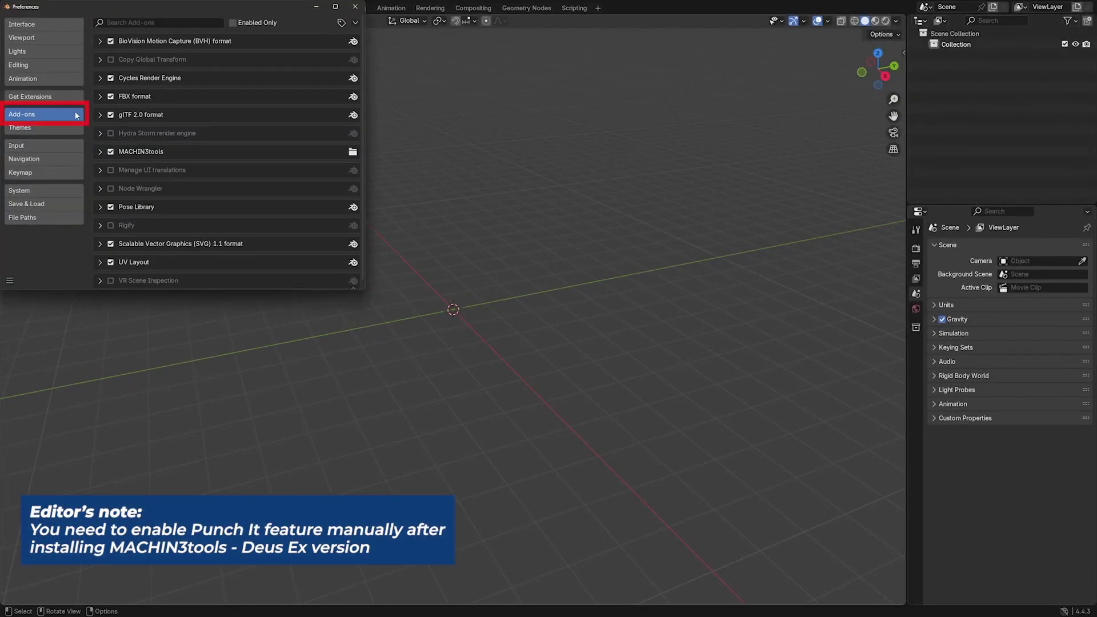
left_click(100, 152)
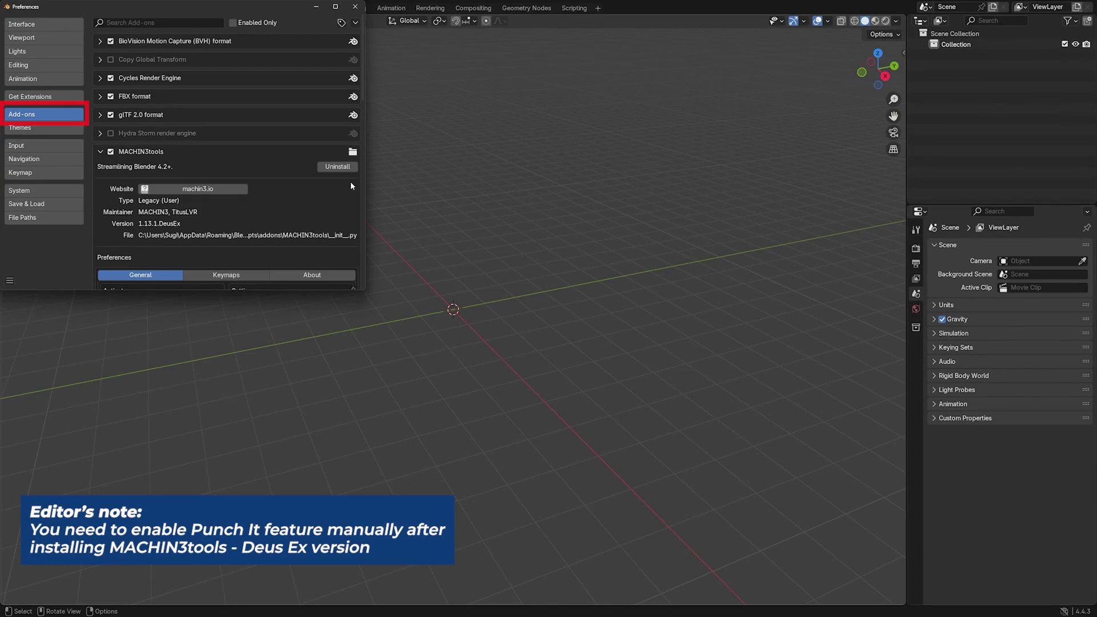
left_click_drag(367, 295, 680, 487)
scroll(294, 330, "down", 8)
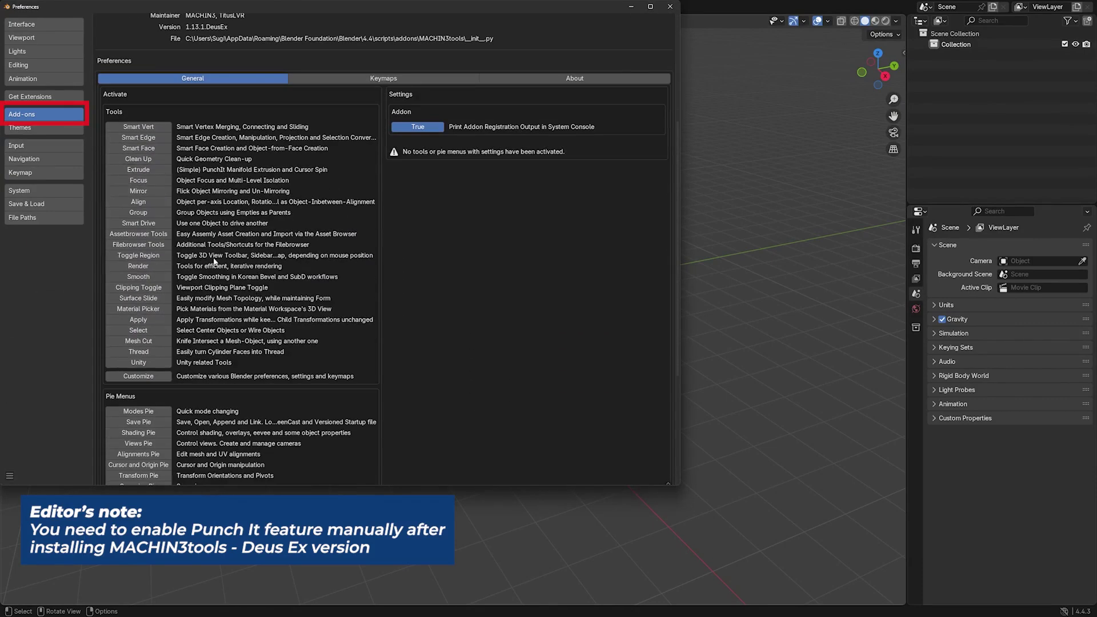
left_click(155, 169)
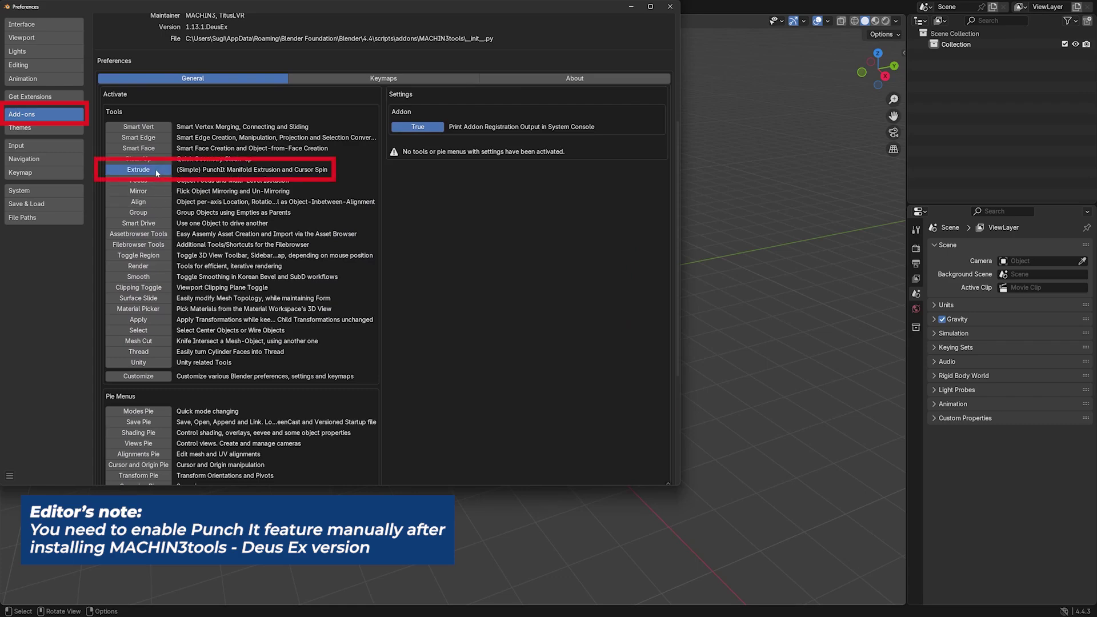
left_click(9, 475)
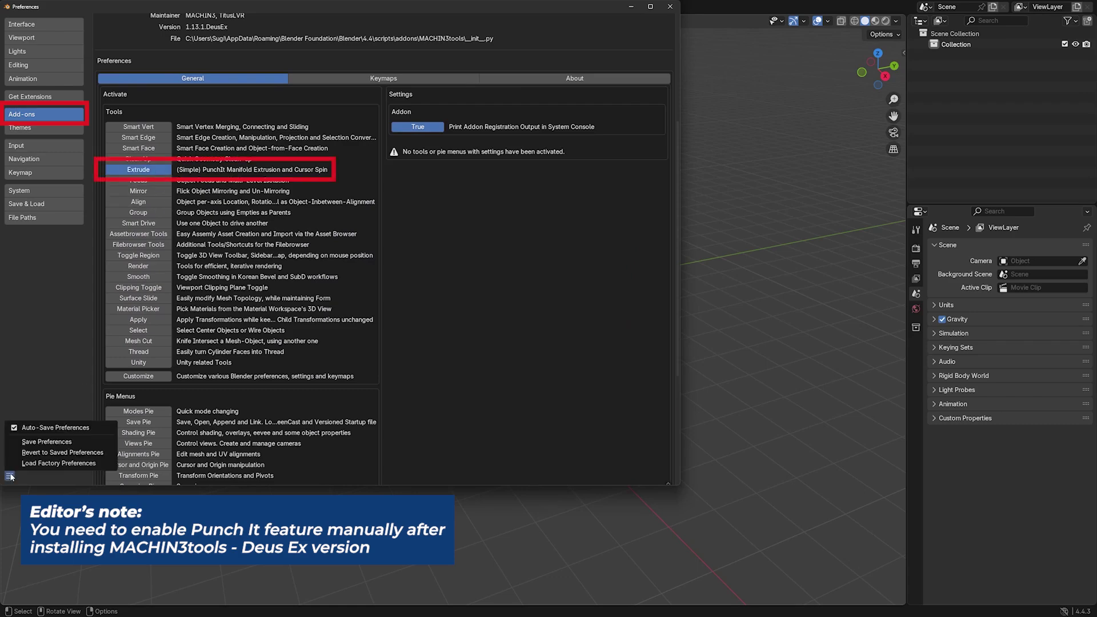
left_click(36, 443)
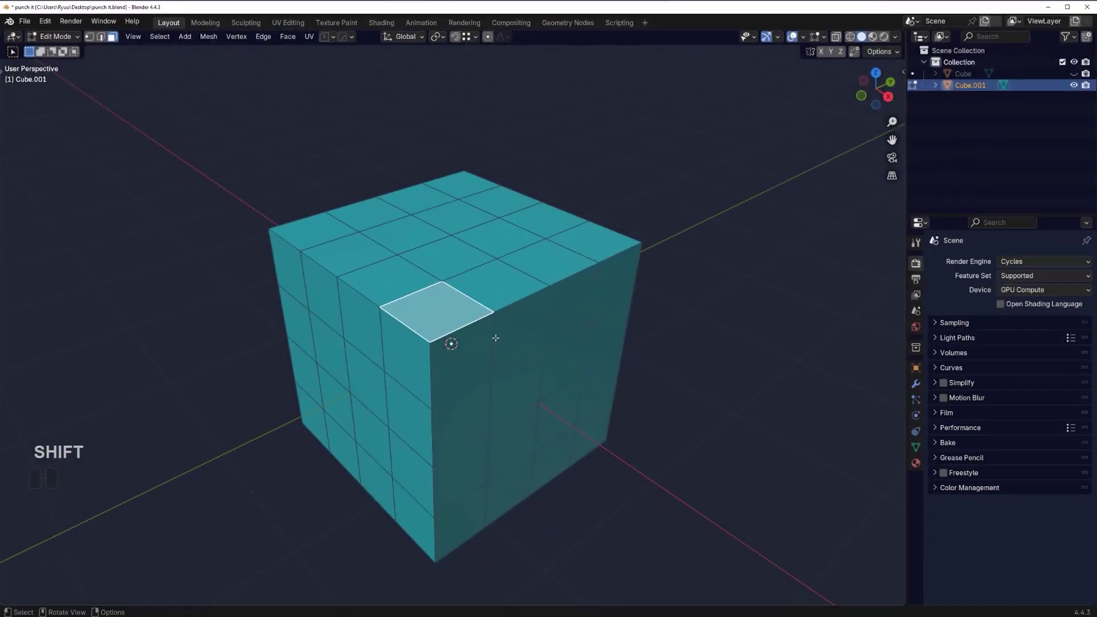
Punch It the selected top face straight down through the cube.
key("alt+e")
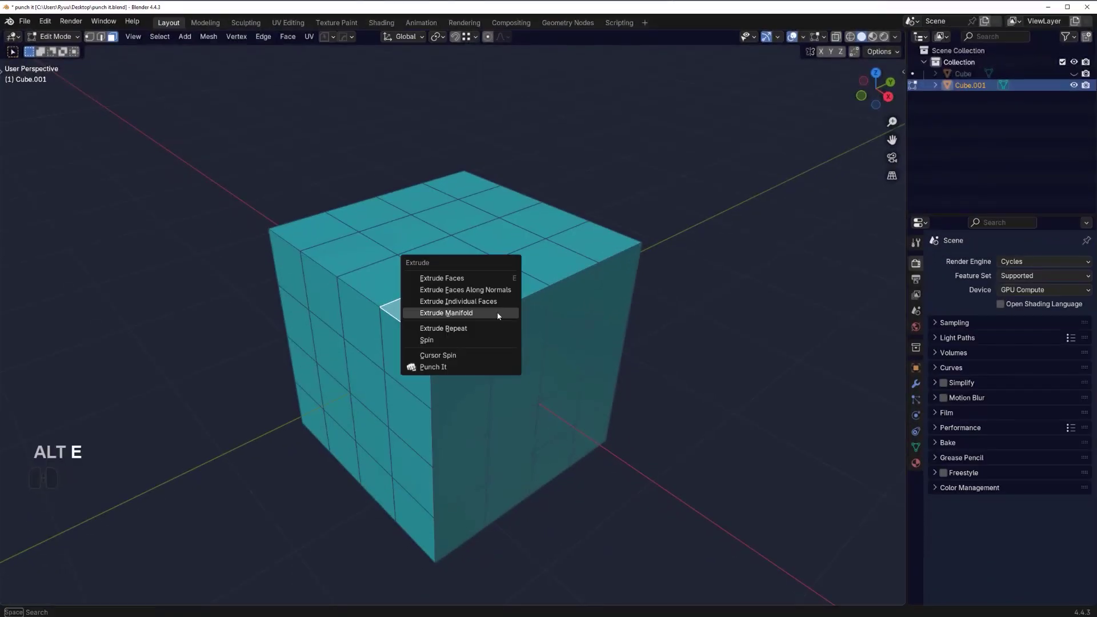
right_click(467, 367)
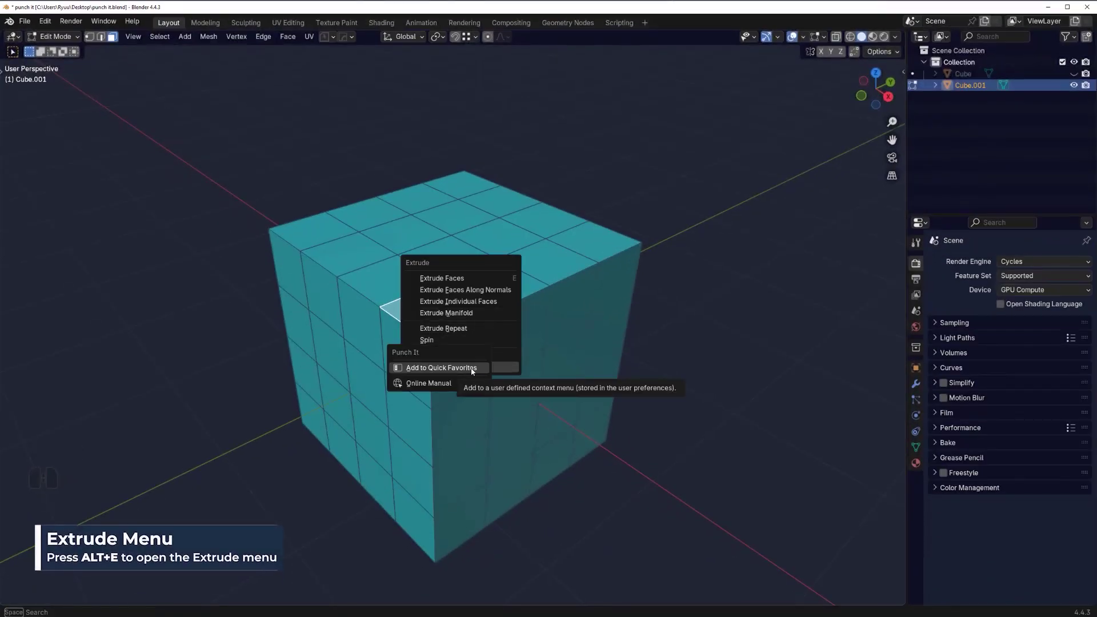
key("Escape")
left_click(449, 369)
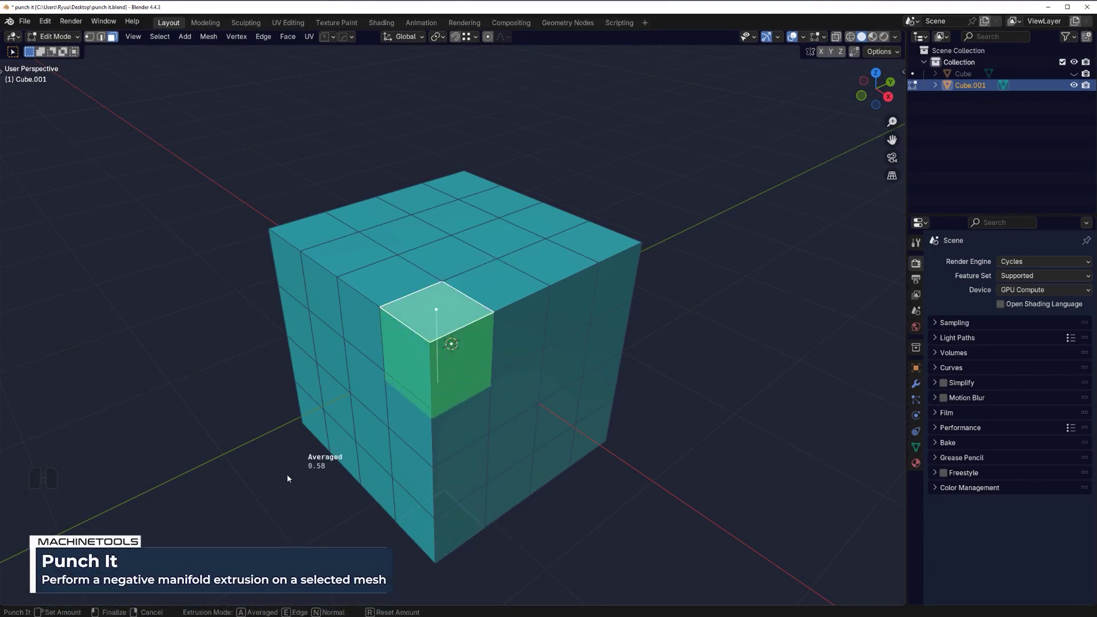
left_click(374, 506)
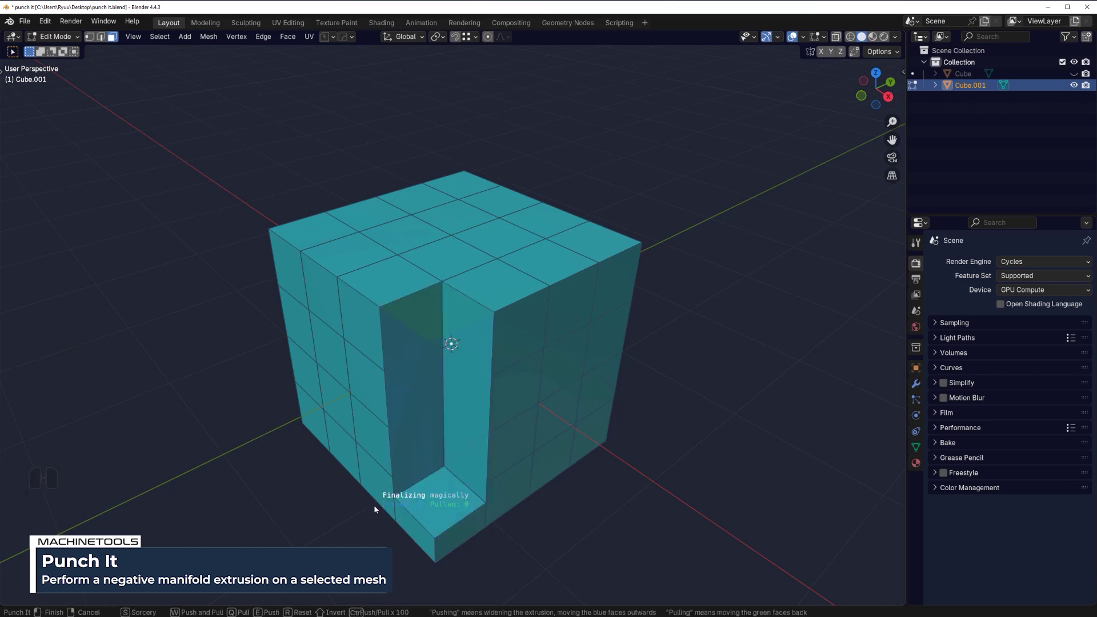
left_click(474, 429)
middle_click_drag(475, 428, 438, 347)
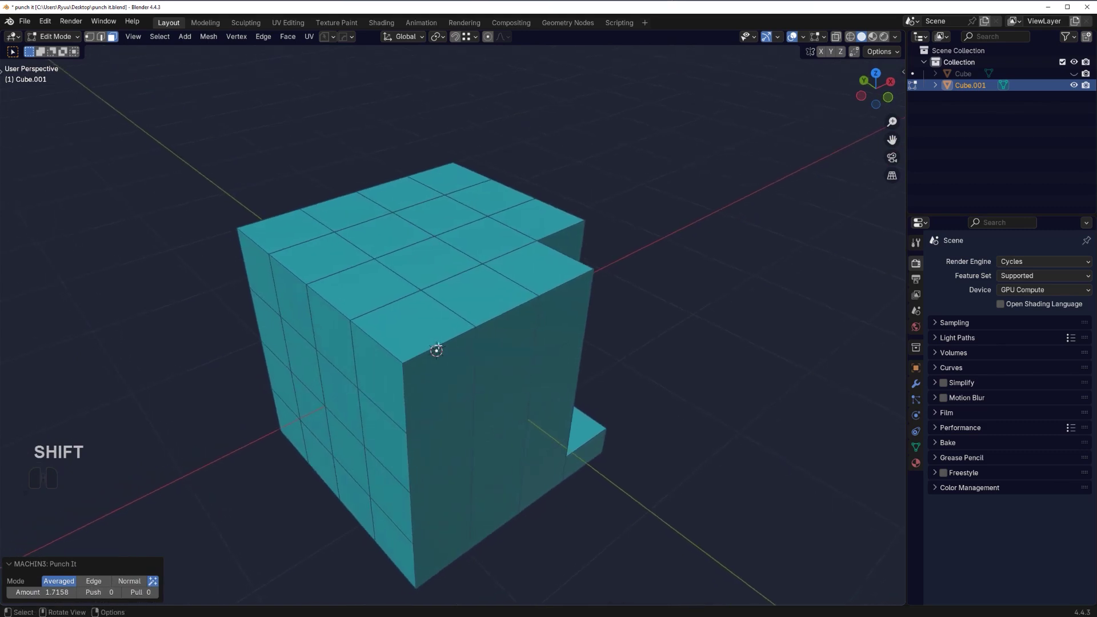
Punch It the adjacent top face to extend the slot.
key("Tab")
key("Tab")
left_click(437, 348)
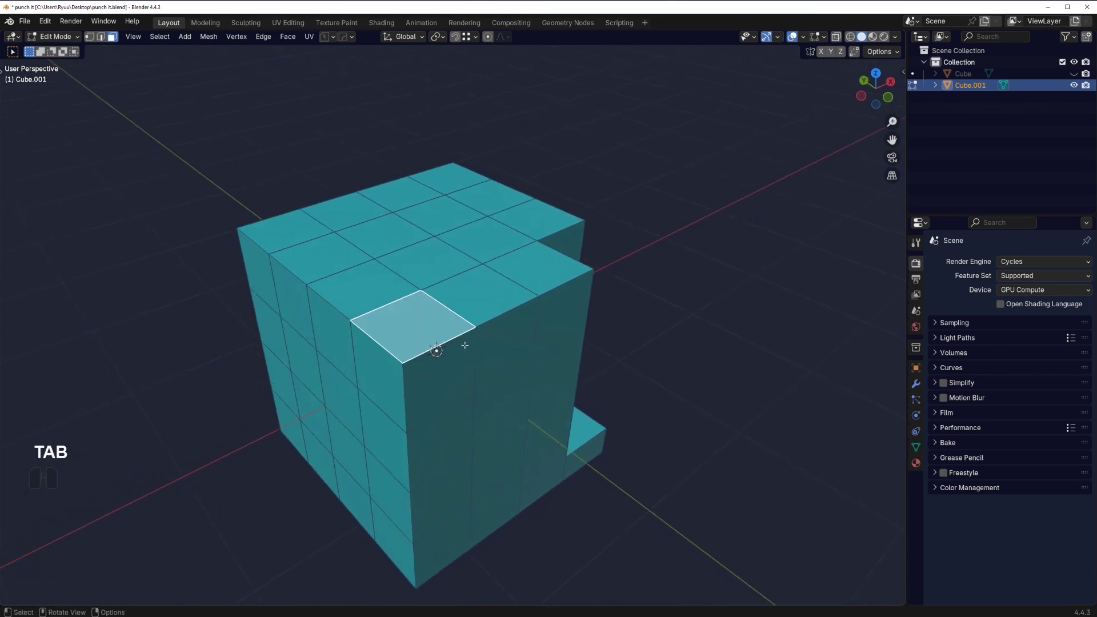
key("alt+e")
left_click(464, 344)
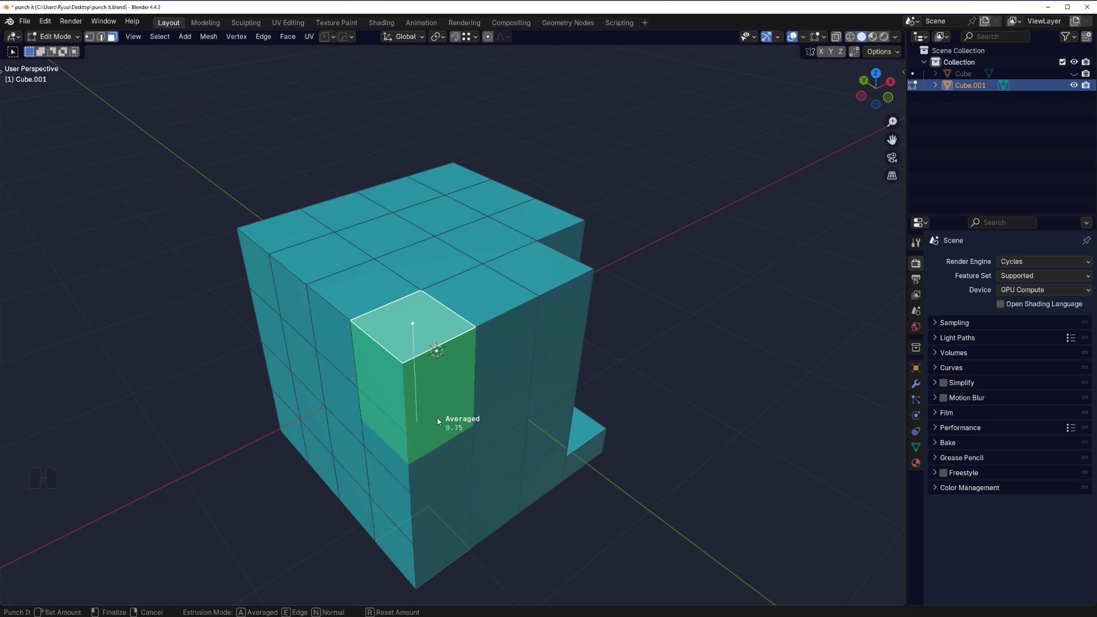
left_click(454, 490)
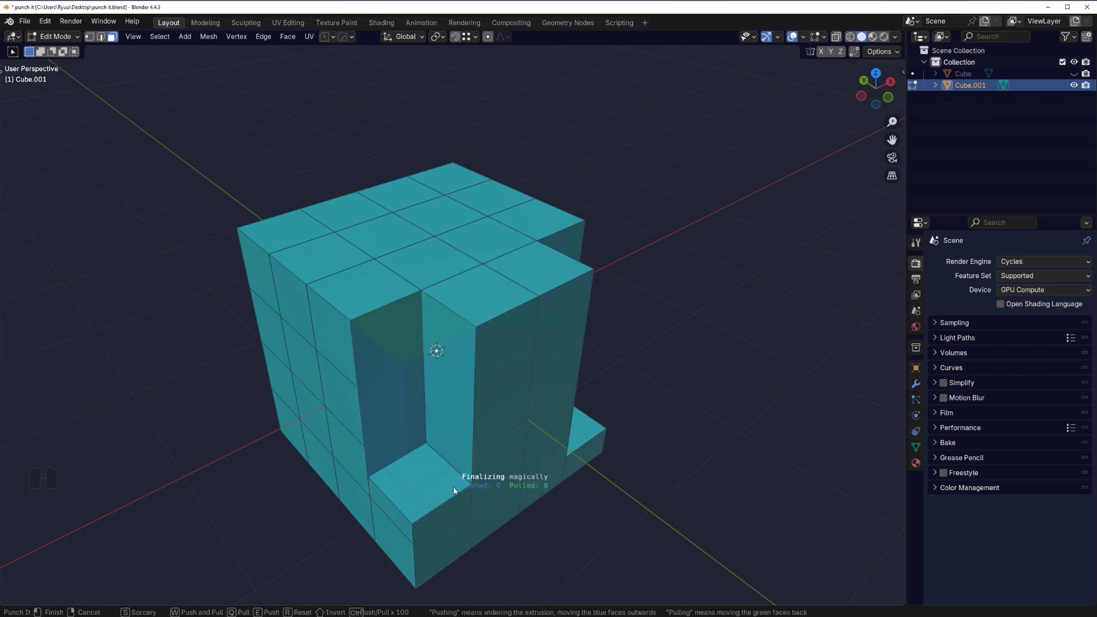
middle_click_drag(478, 459, 475, 336)
left_click(468, 345)
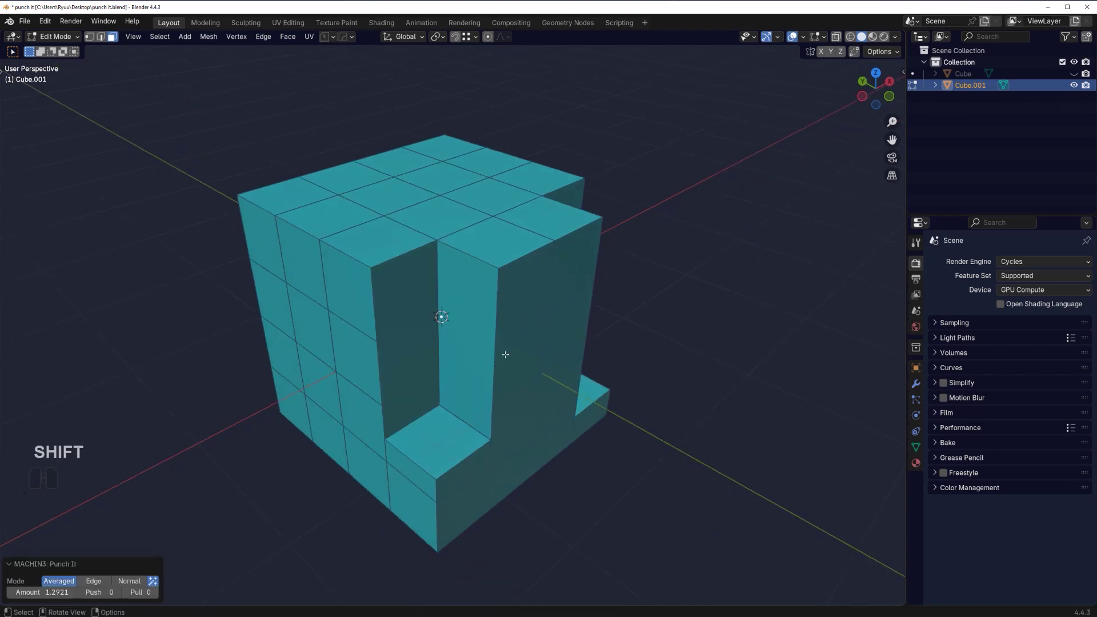
Run MACHIN3 Clean Up on the mesh and select a vertex at the slot's edge.
key("Tab")
key("3")
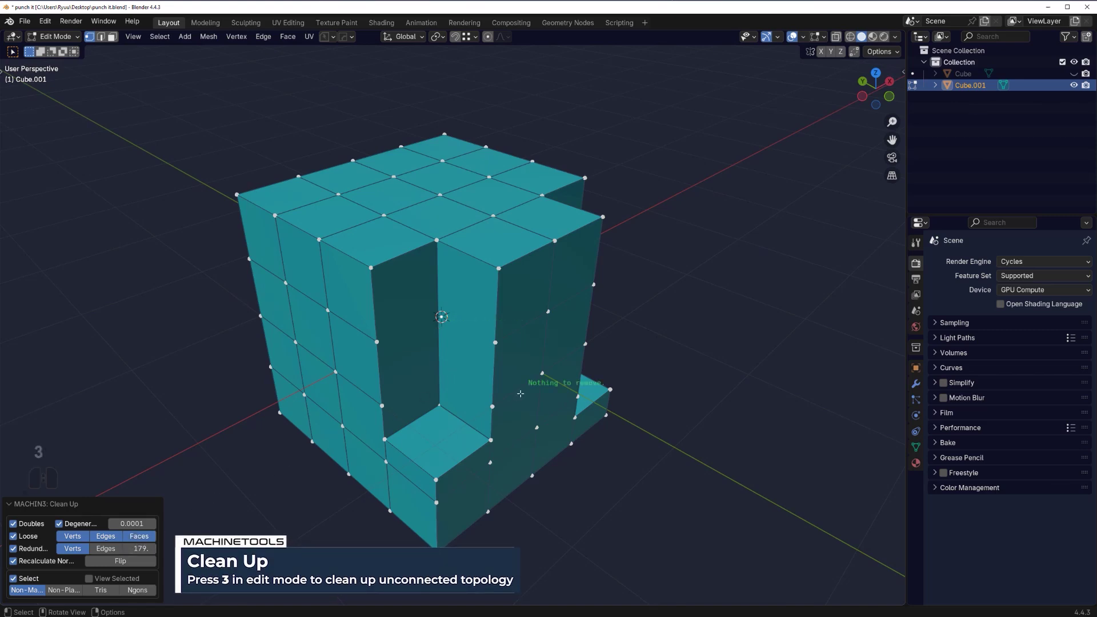
middle_click_drag(490, 365, 465, 325)
middle_click_drag(400, 297, 440, 305)
scroll(419, 313, "down", 2)
scroll(440, 305, "up", 5)
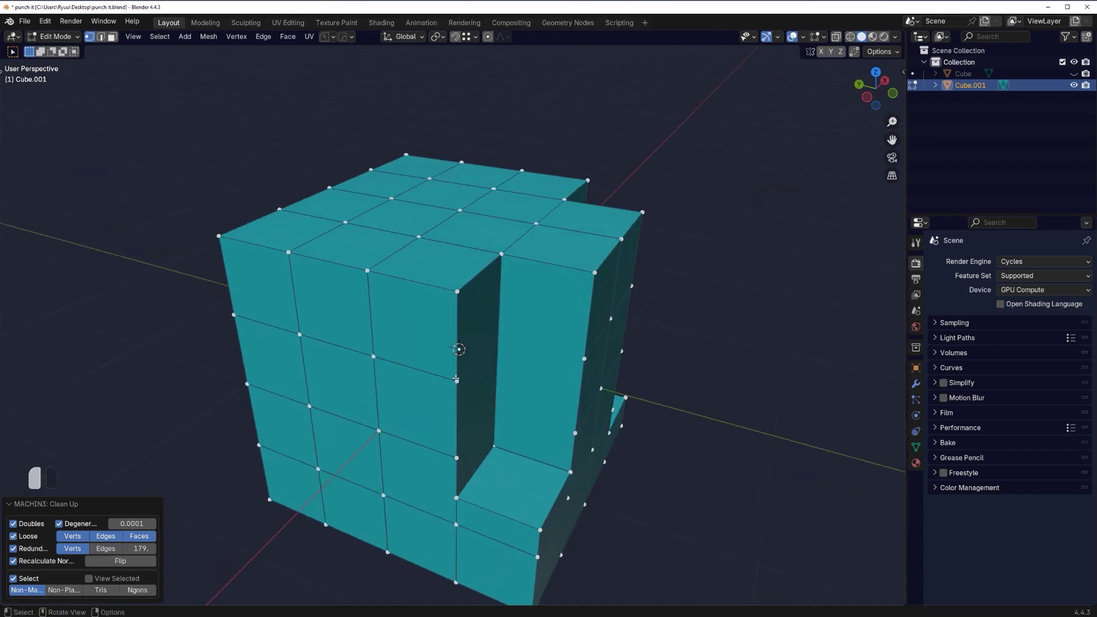
left_click(456, 378)
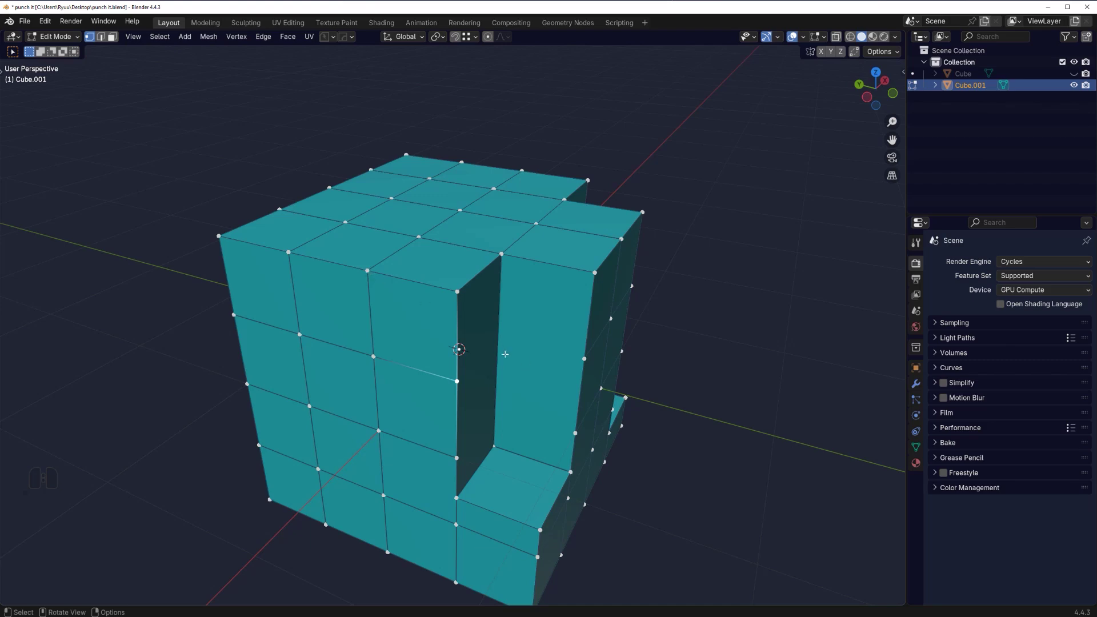
Select the slot's inner face, test a snapped Alt+R rotation, then undo it.
key("Tab")
left_click(480, 345)
middle_click_drag(474, 354, 519, 369, "alt")
key("KP_5")
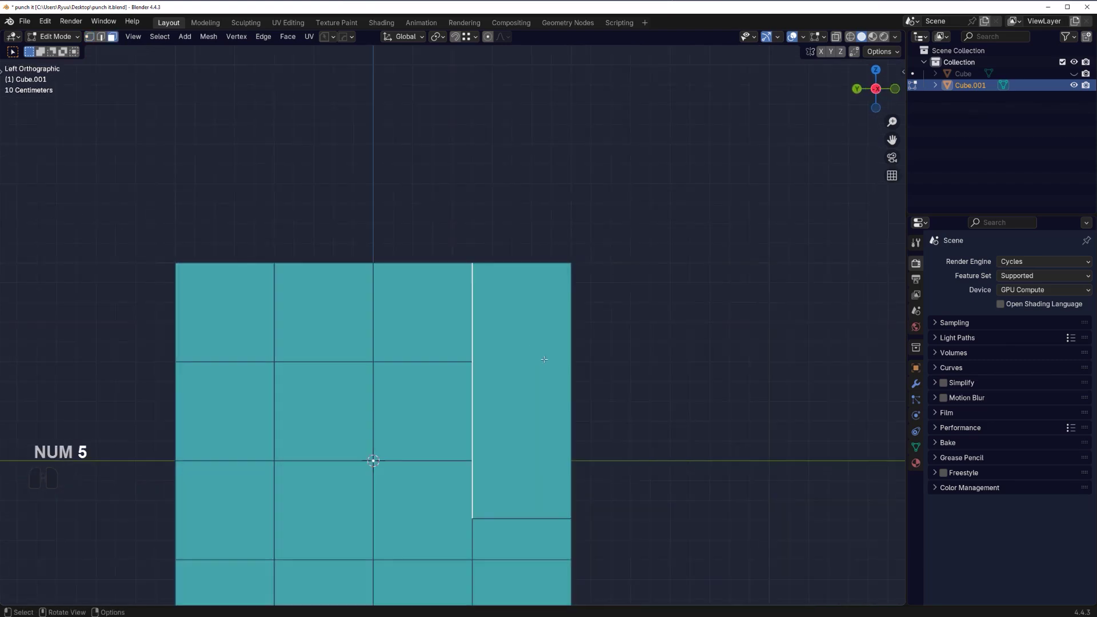
key("alt+r")
key("ctrl")
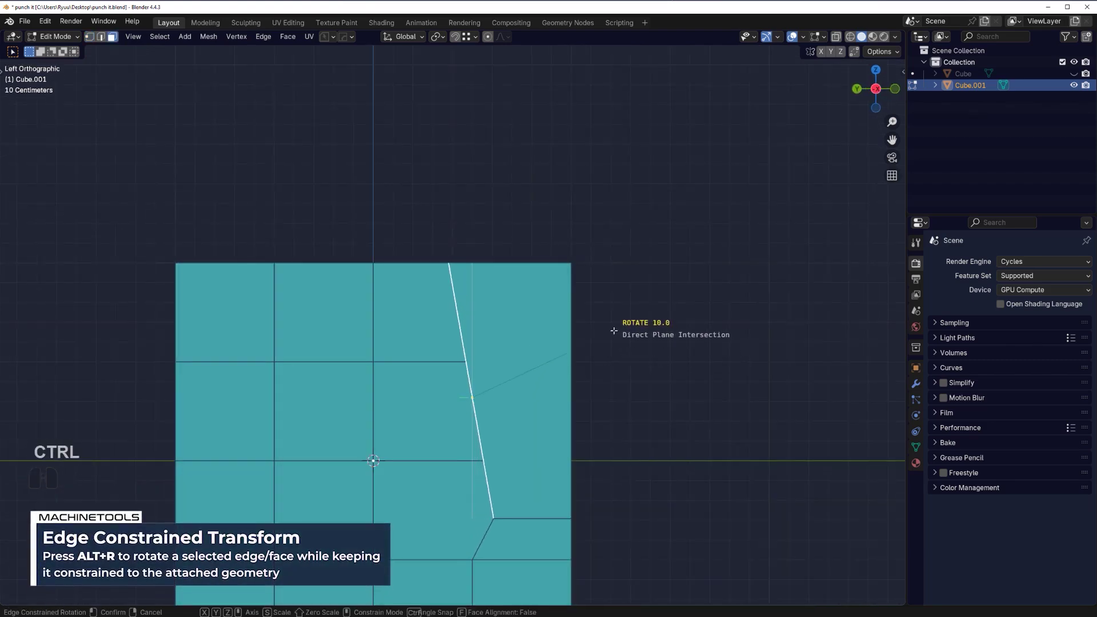
left_click(611, 326)
middle_click_drag(581, 330, 518, 321)
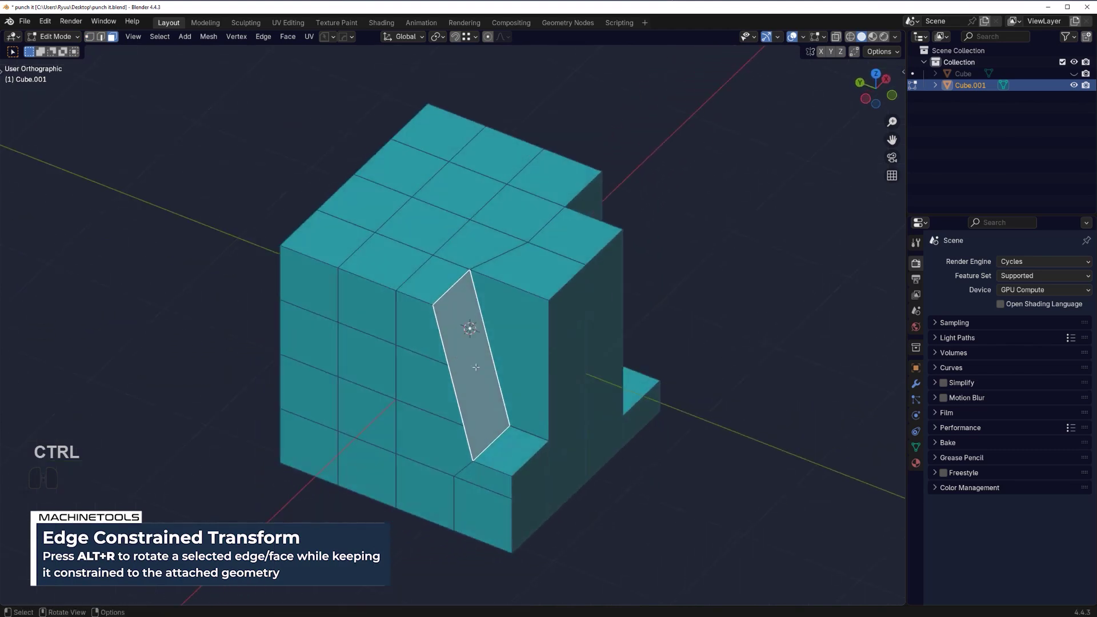
key("KP_5")
key("ctrl+z")
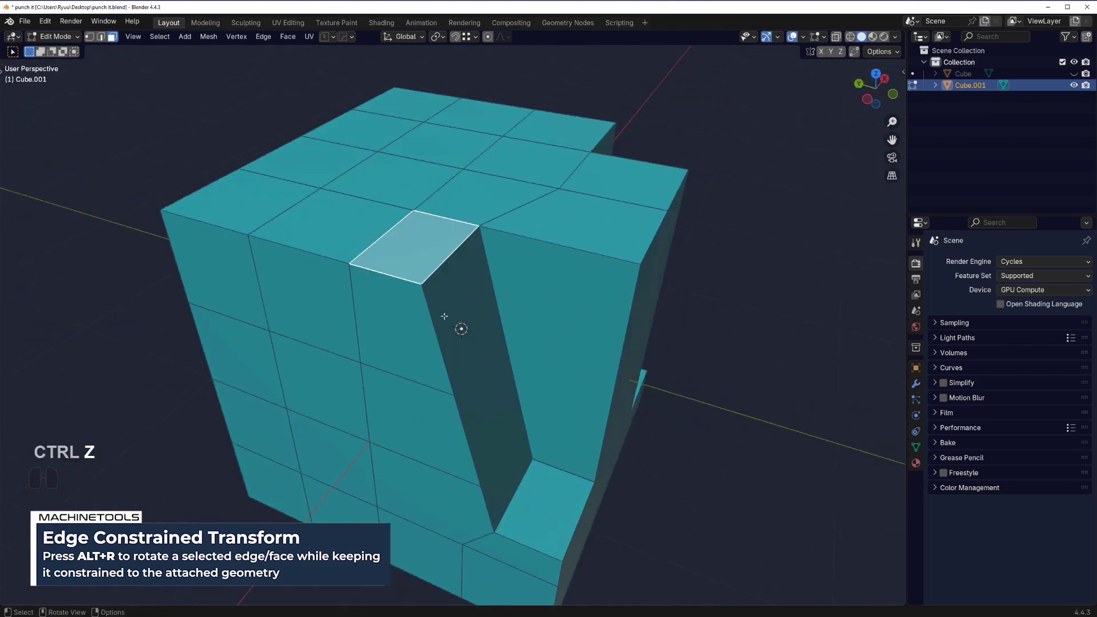
Punch It the top face along the slanted edge, pull back with W, and clean up.
key("alt+e")
left_click(440, 311)
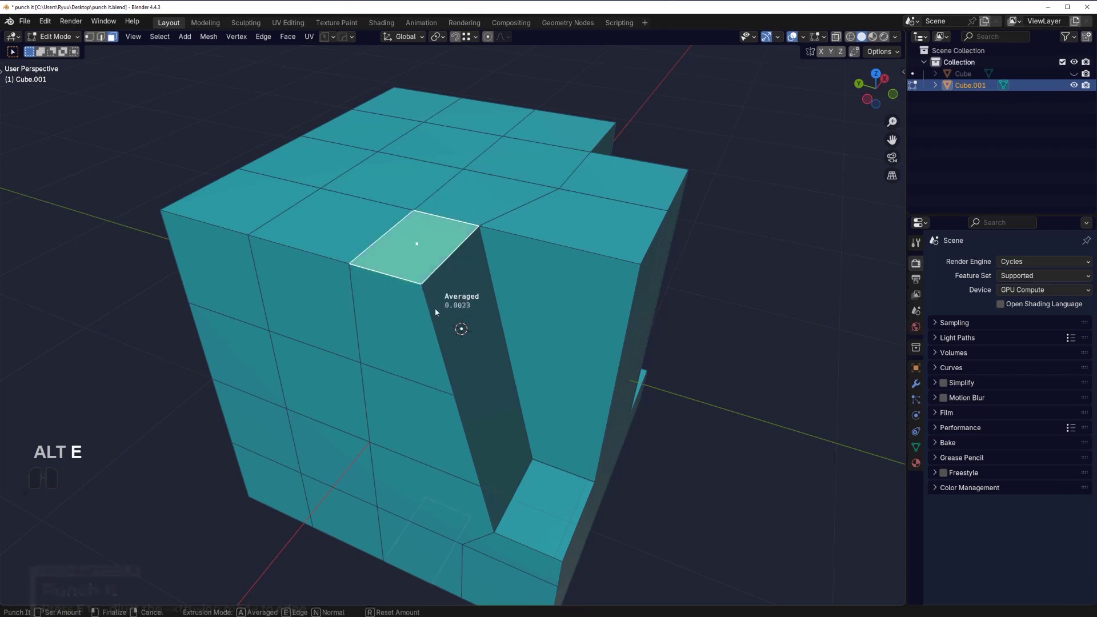
key("e")
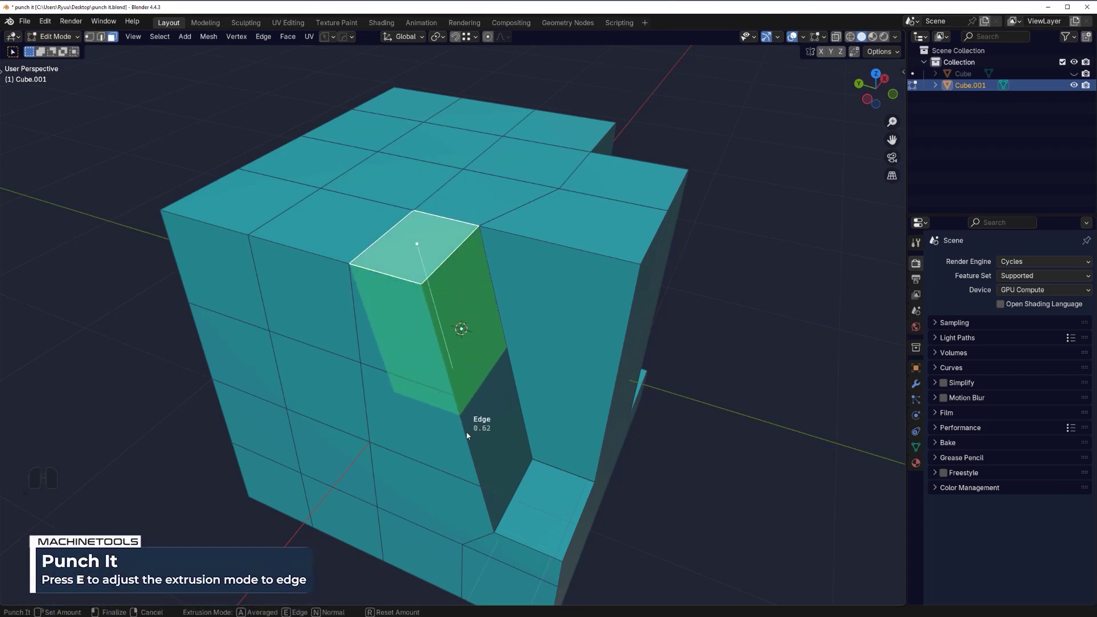
left_click(484, 517)
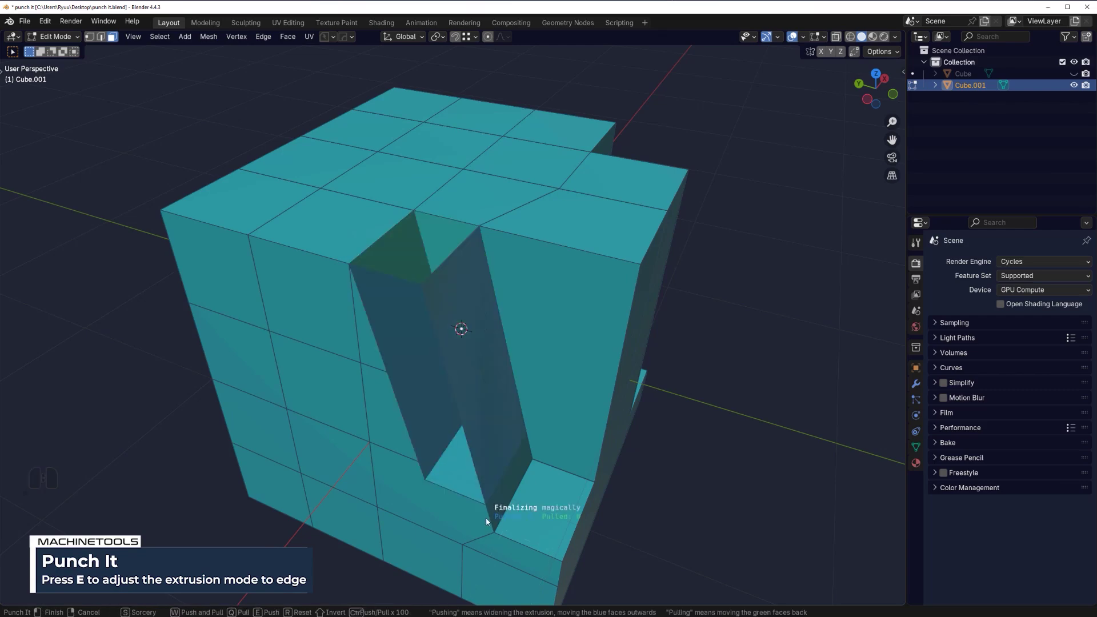
middle_click_drag(517, 428, 555, 412)
key("w")
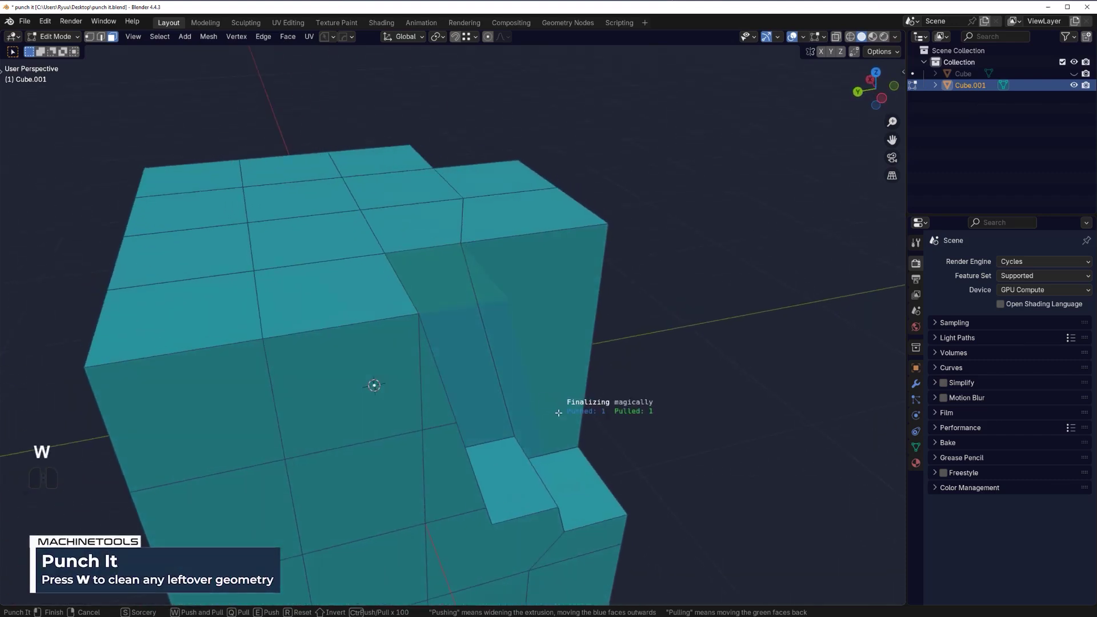
left_click(558, 412)
key("3")
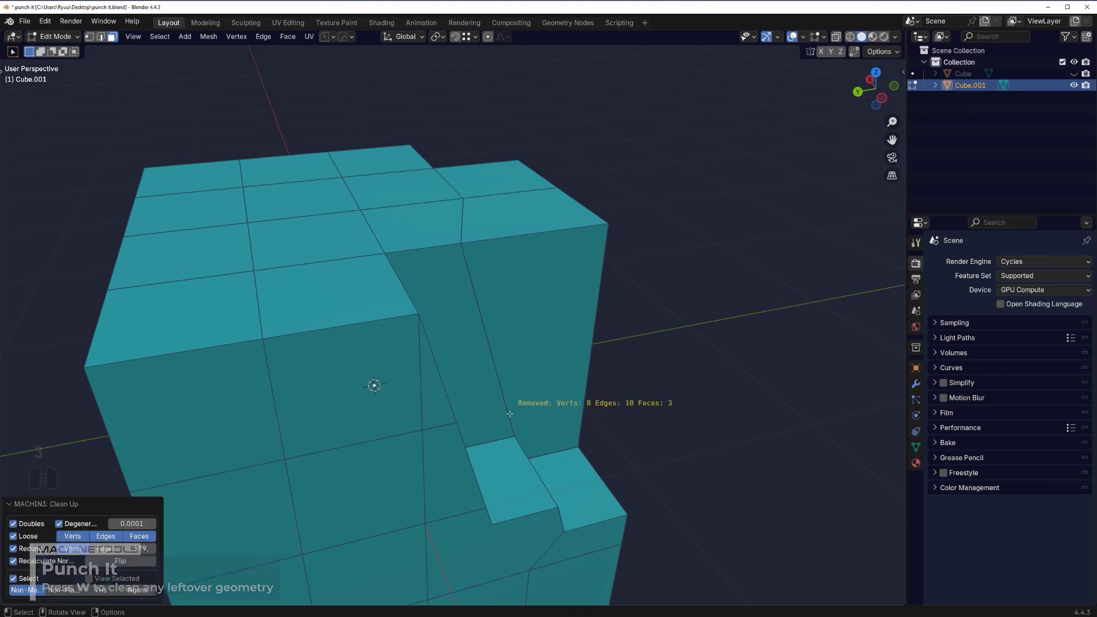
Inspect the slanted slot from side views, toggling orthographic and perspective.
middle_click_drag(379, 422, 392, 385)
key("KP_5")
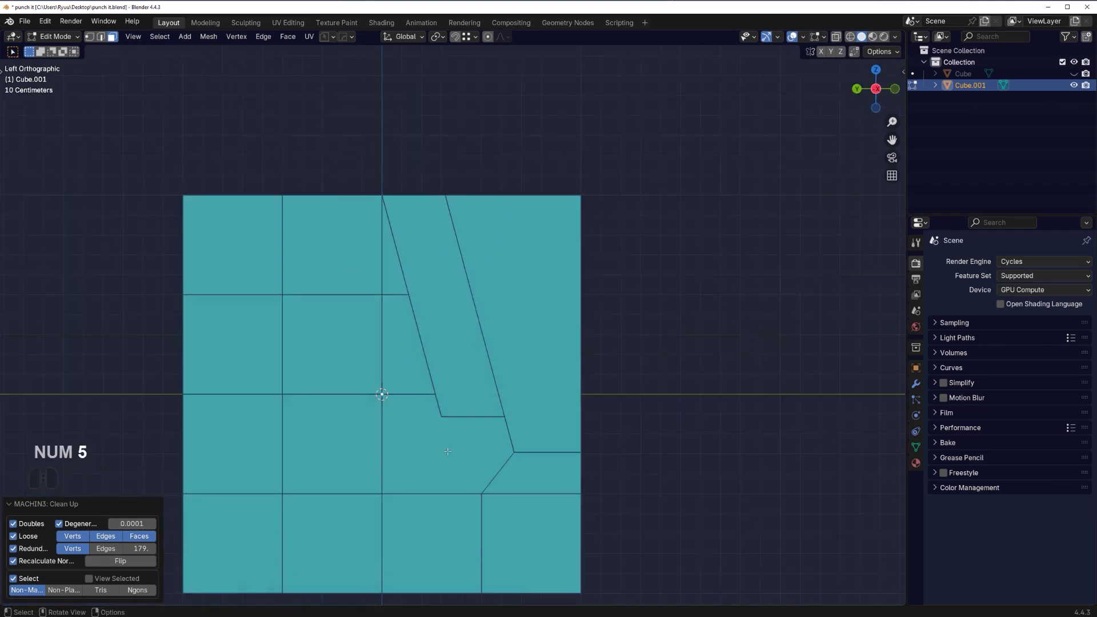
middle_click_drag(474, 406, 448, 378, "shift")
key("KP_5")
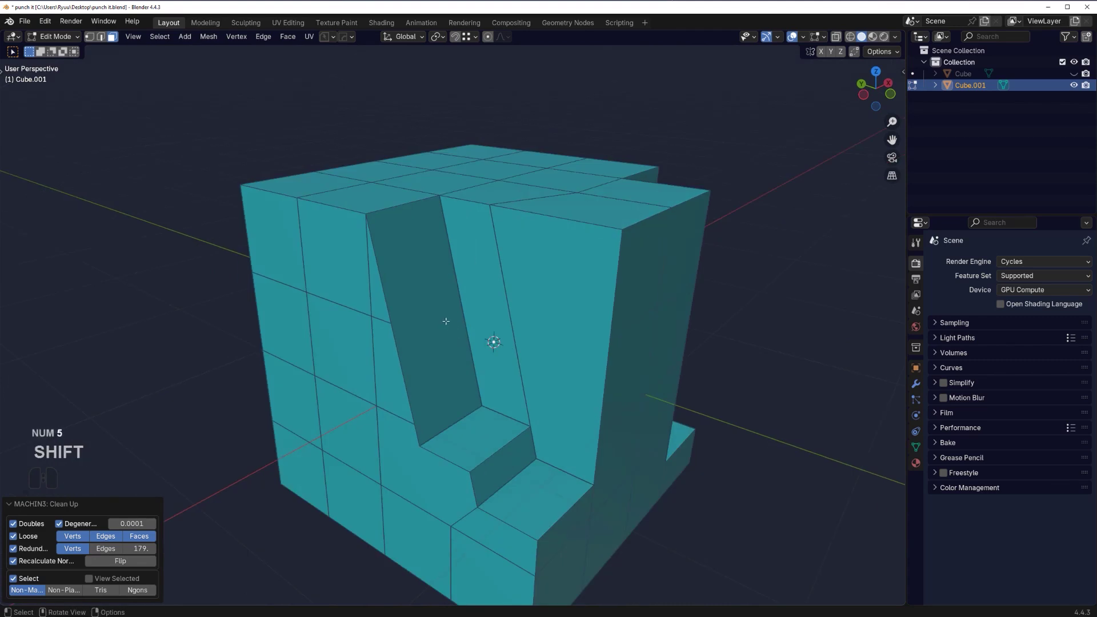
middle_click_drag(449, 328, 499, 315)
middle_click_drag(520, 397, 524, 338, "alt")
key("KP_5")
key("KP_5")
Punch two top corner faces down into a step, pulling back with W.
scroll(524, 344, "up", 1)
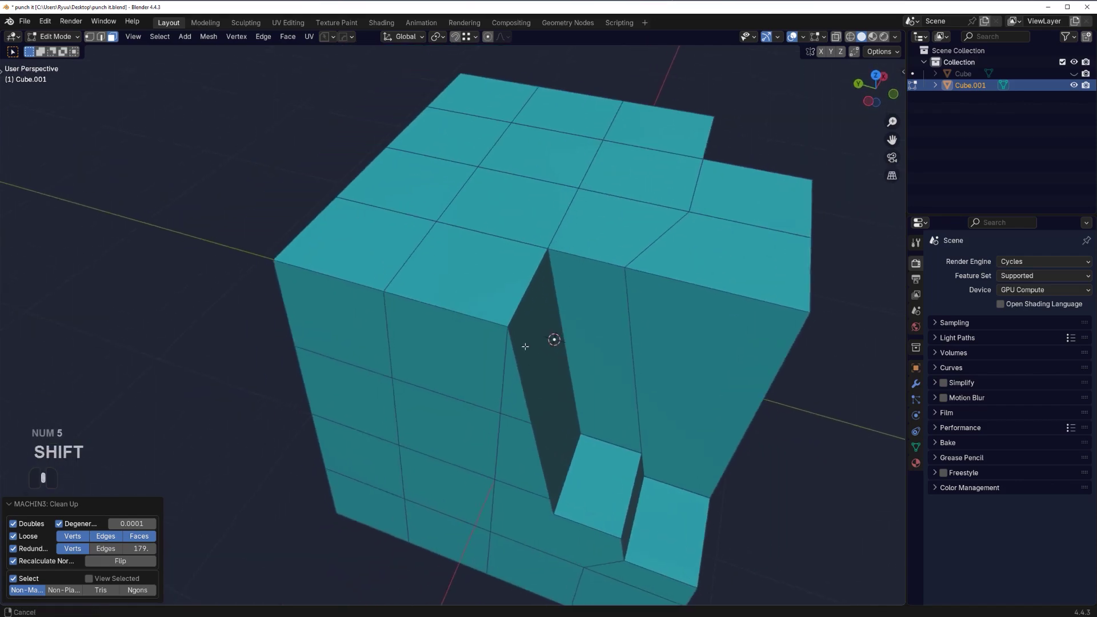
left_click(455, 258)
left_click(391, 238, "shift")
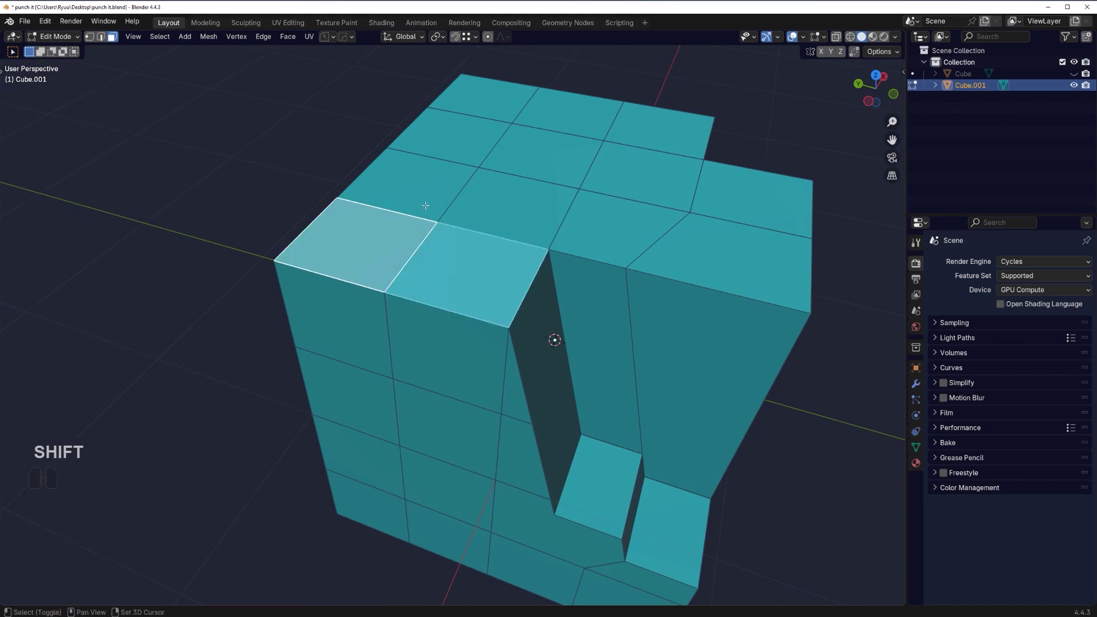
middle_click_drag(425, 205, 486, 291)
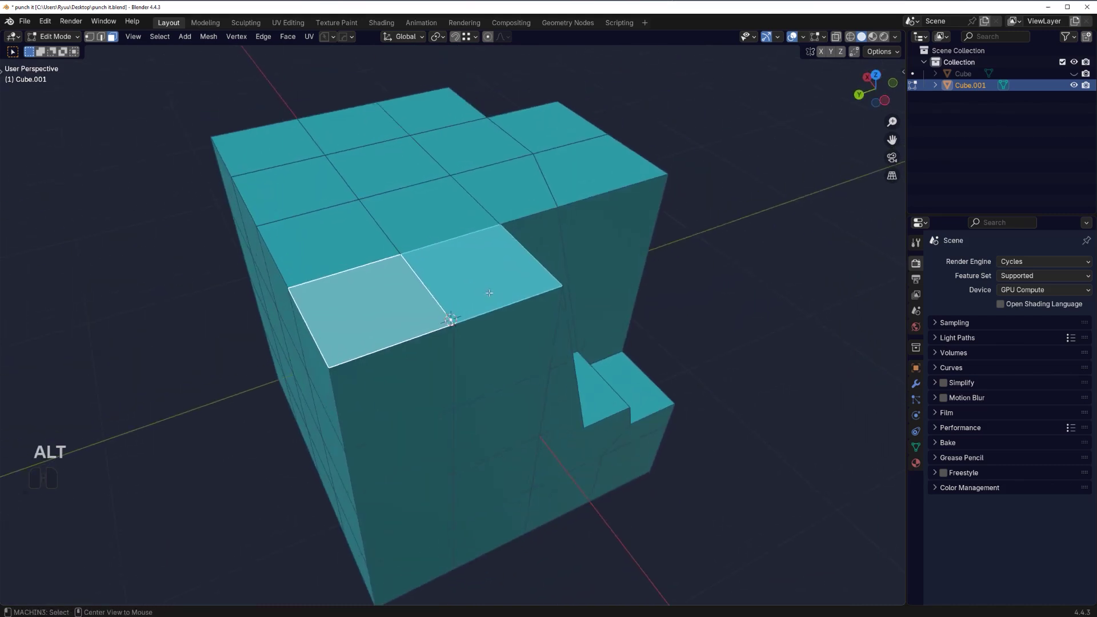
key("alt+e")
left_click(489, 290)
left_click(484, 405)
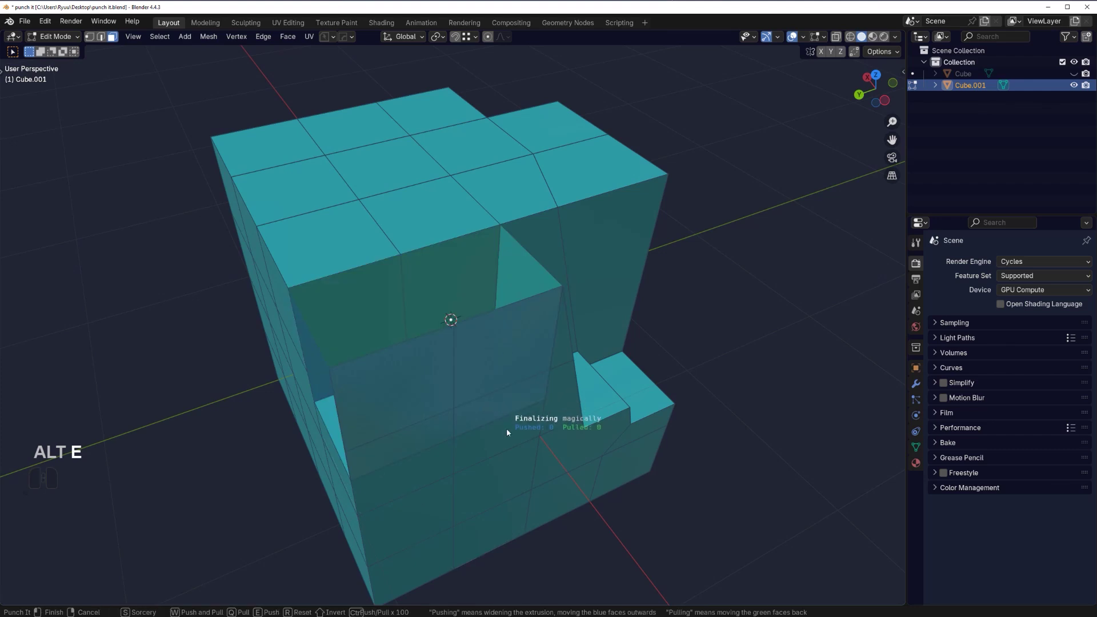
key("w")
middle_click_drag(505, 423, 577, 297)
Punch It the selected edge into a second slanted cut and view it from the back.
key("Tab")
middle_click_drag(577, 297, 526, 352, "shift")
key("alt+e")
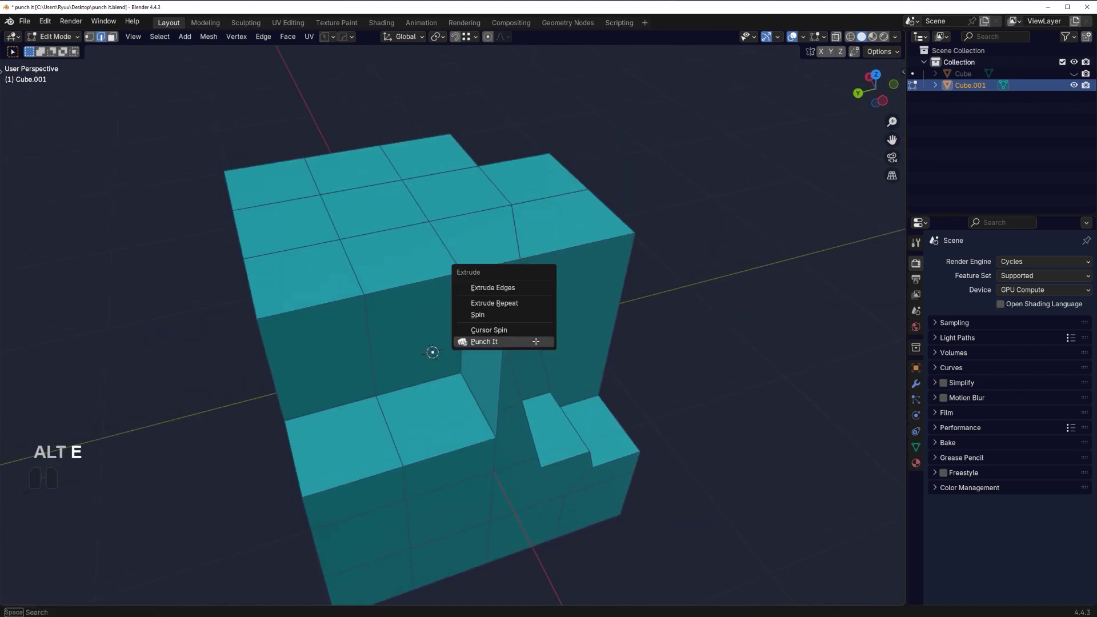
left_click(536, 343)
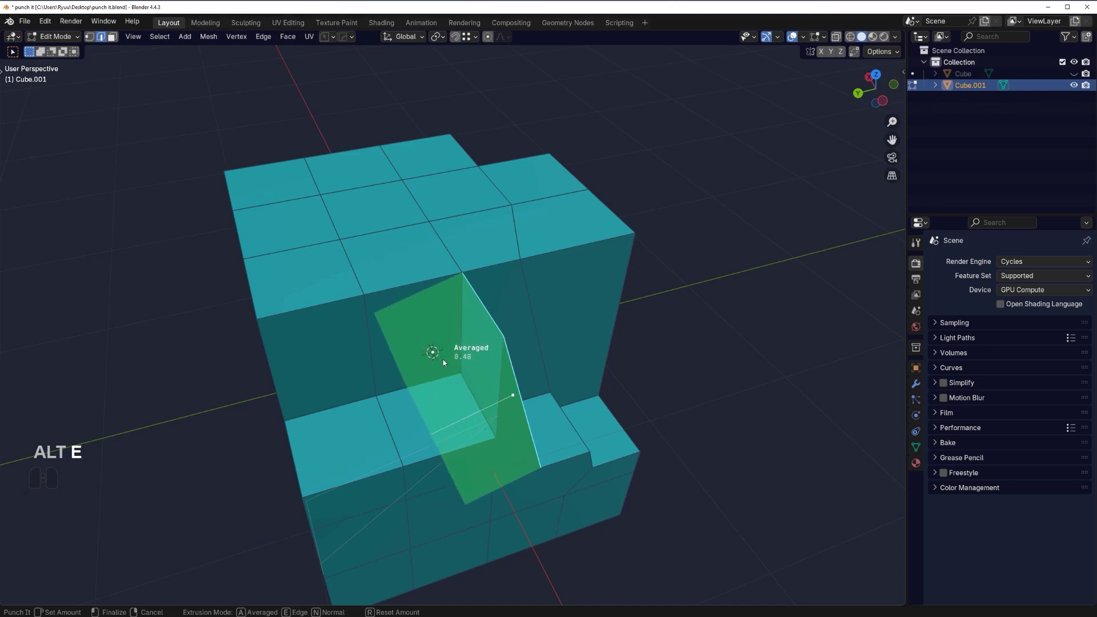
left_click(384, 387)
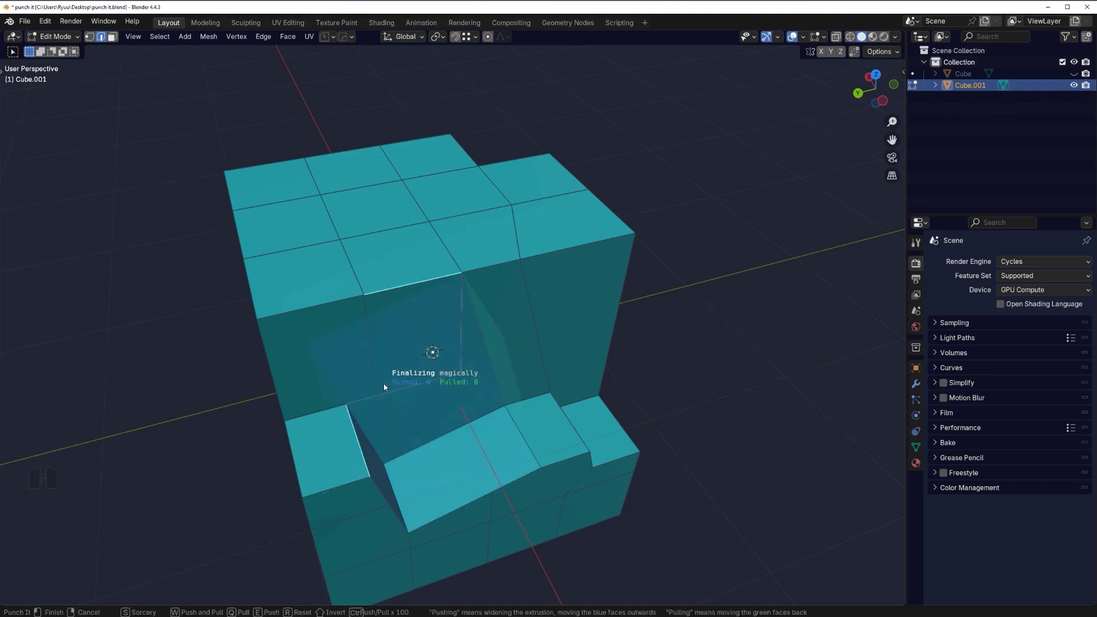
scroll(504, 277, "down", 1)
middle_click_drag(506, 307, 485, 348, "alt")
key("KP_5")
middle_click_drag(368, 416, 396, 359, "shift")
Knife-cut a trapezoid outline on the cube's top using angle snapping in Back Orthographic view.
scroll(396, 359, "up", 1)
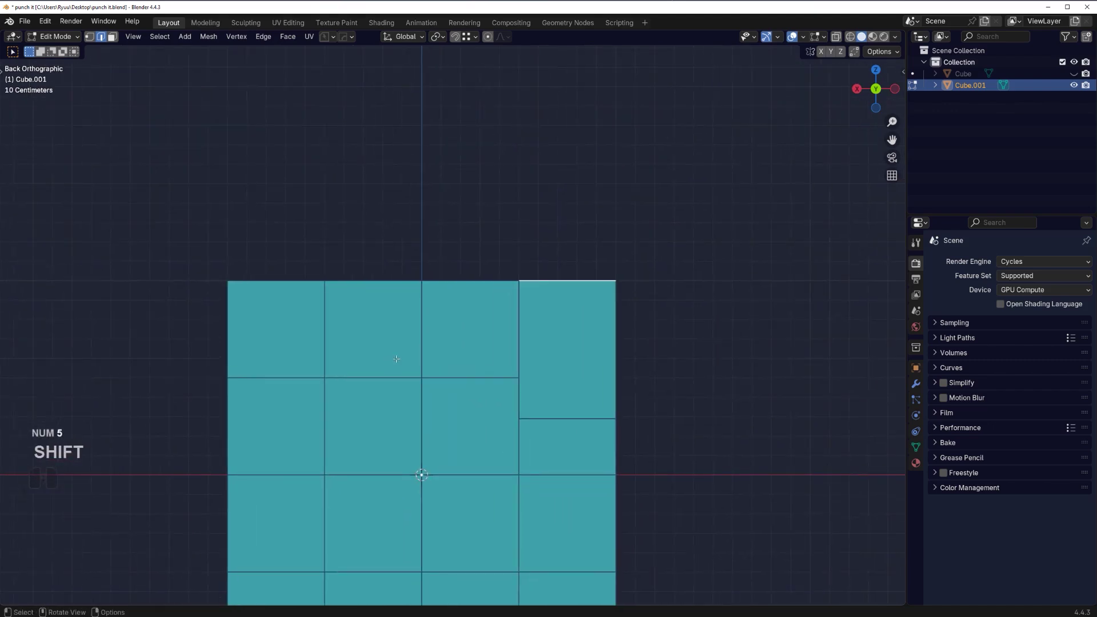
key("k")
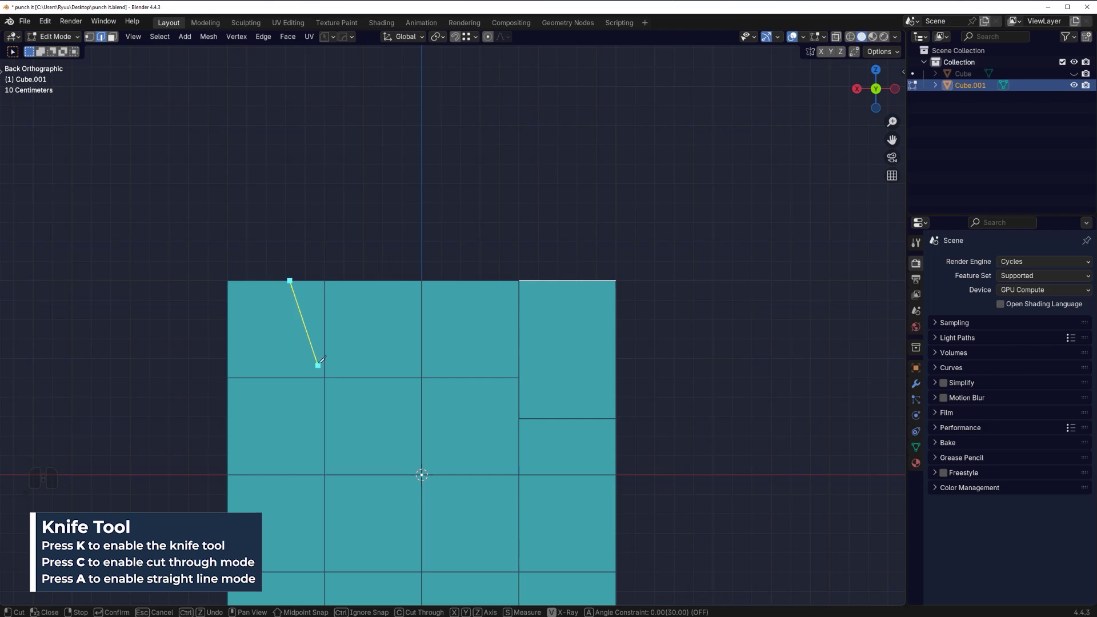
key("a")
left_click(421, 357)
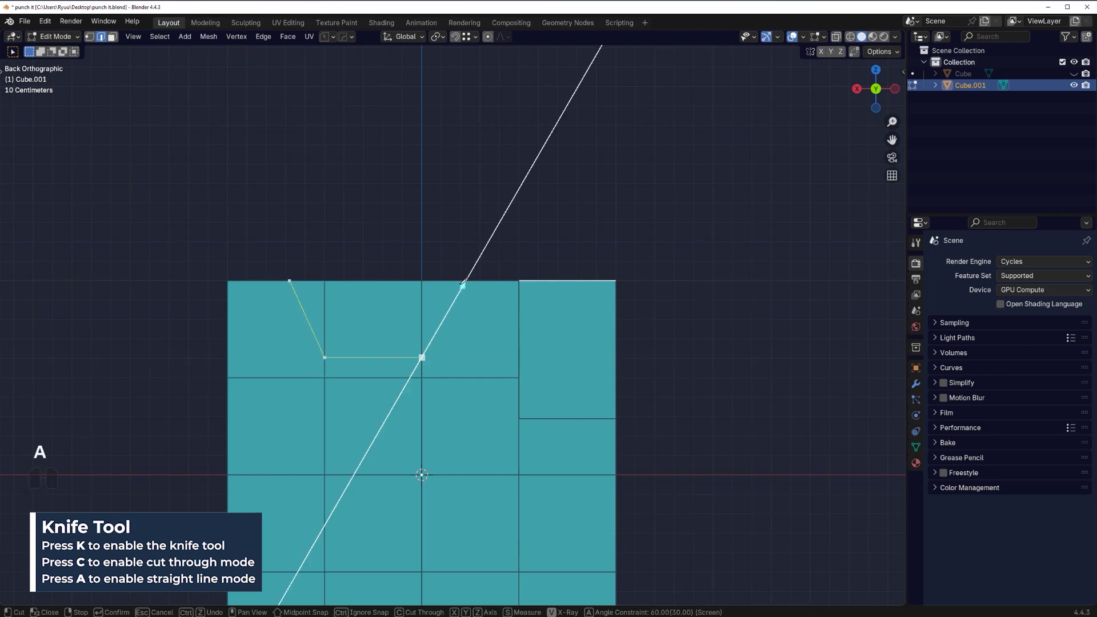
left_click(466, 280)
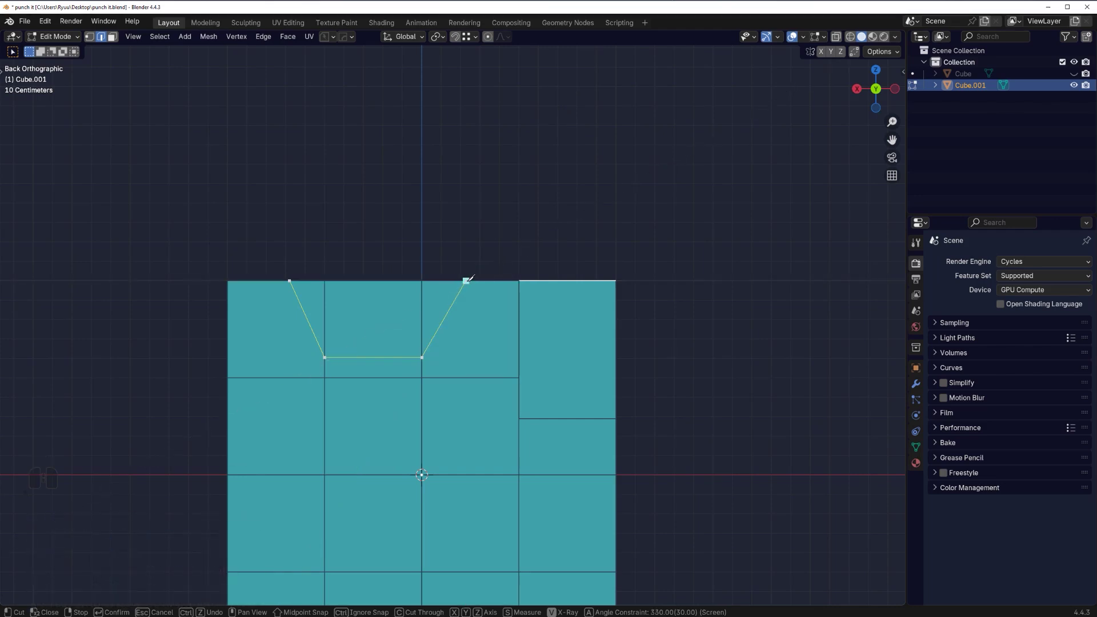
key("space")
middle_click_drag(470, 278, 572, 355)
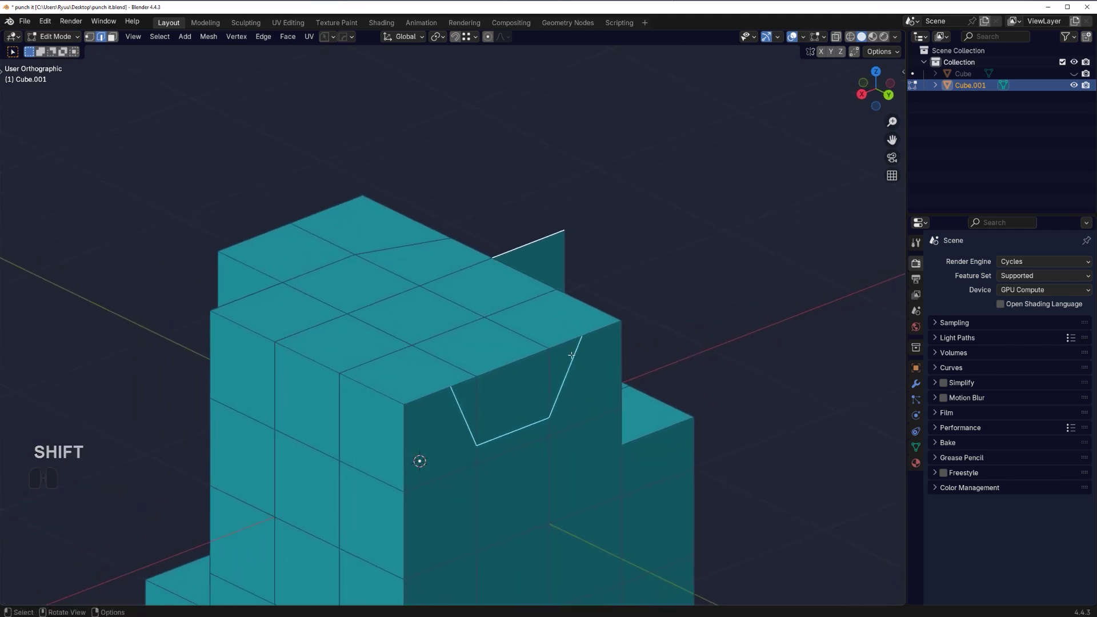
Punch the trapezoid face 0.8887 deep with Punch It, forming a tapered notch.
key("alt+e")
left_click(597, 400)
left_click(480, 358)
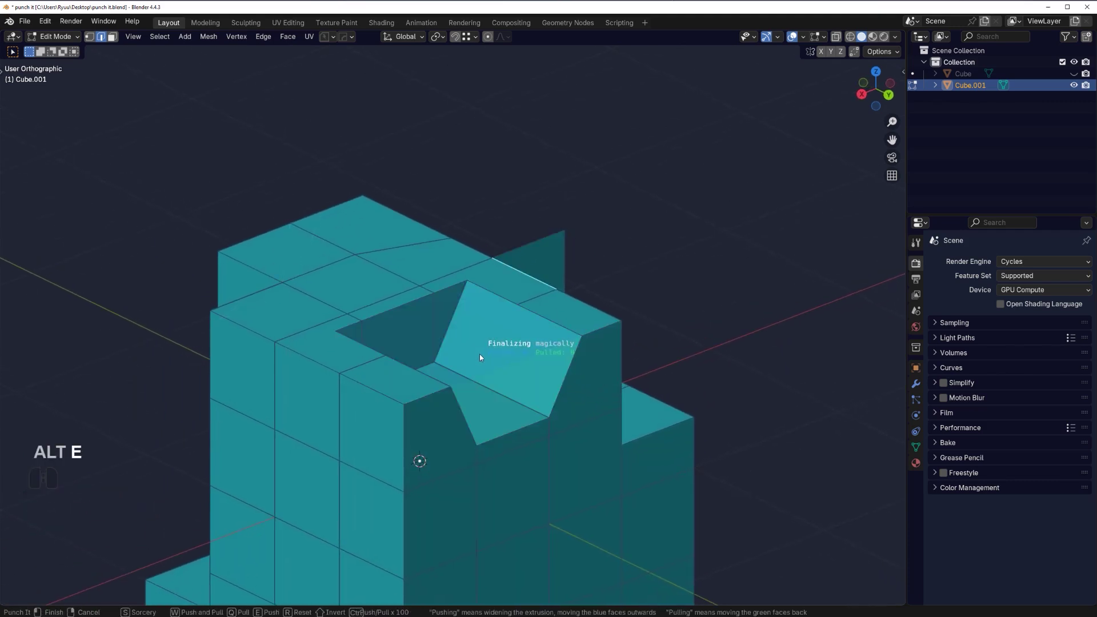
middle_click_drag(499, 351, 471, 341)
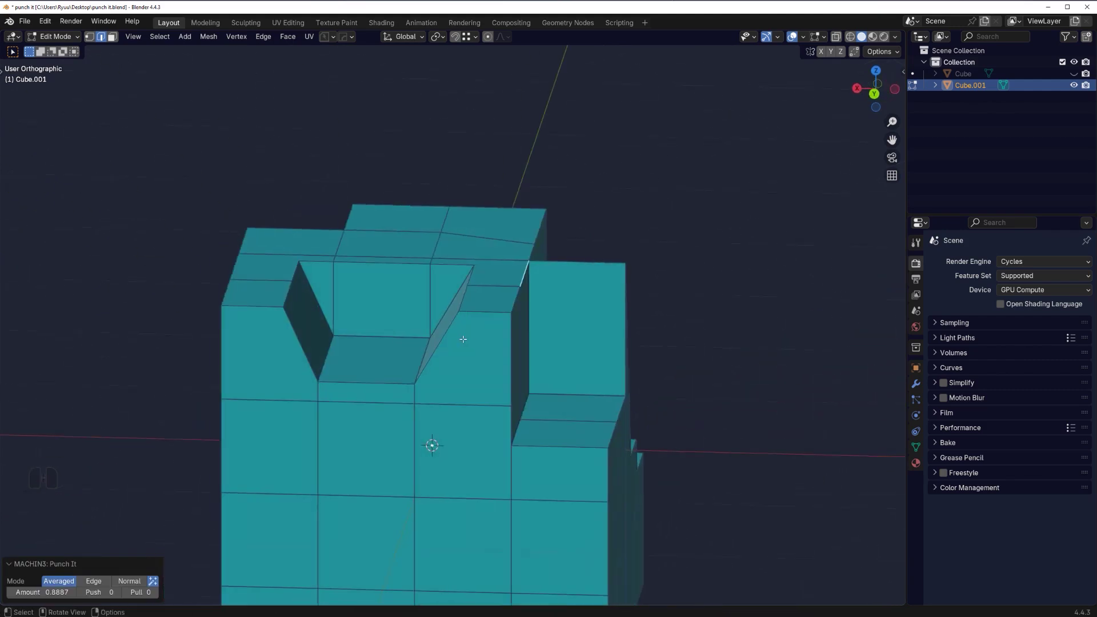
middle_click_drag(451, 346, 479, 342)
key("KP_5")
Delete the punched cube and add a fresh cube, removing an accidentally added plane.
key("Tab")
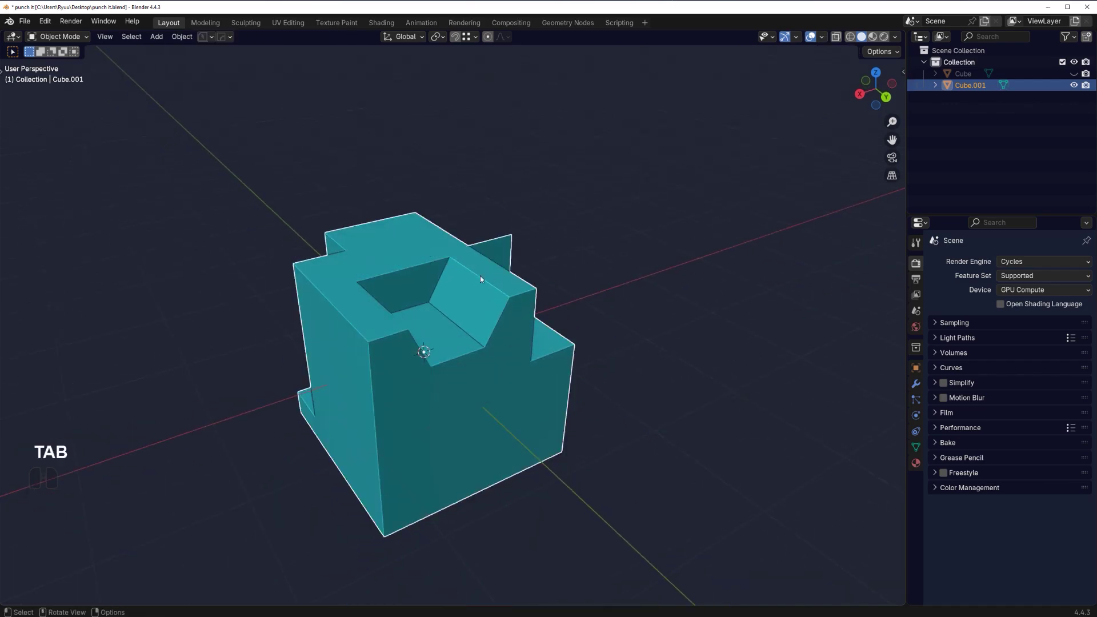
key("x")
left_click(477, 281)
key("shift+a")
mouse_move(443, 294)
left_click(536, 310)
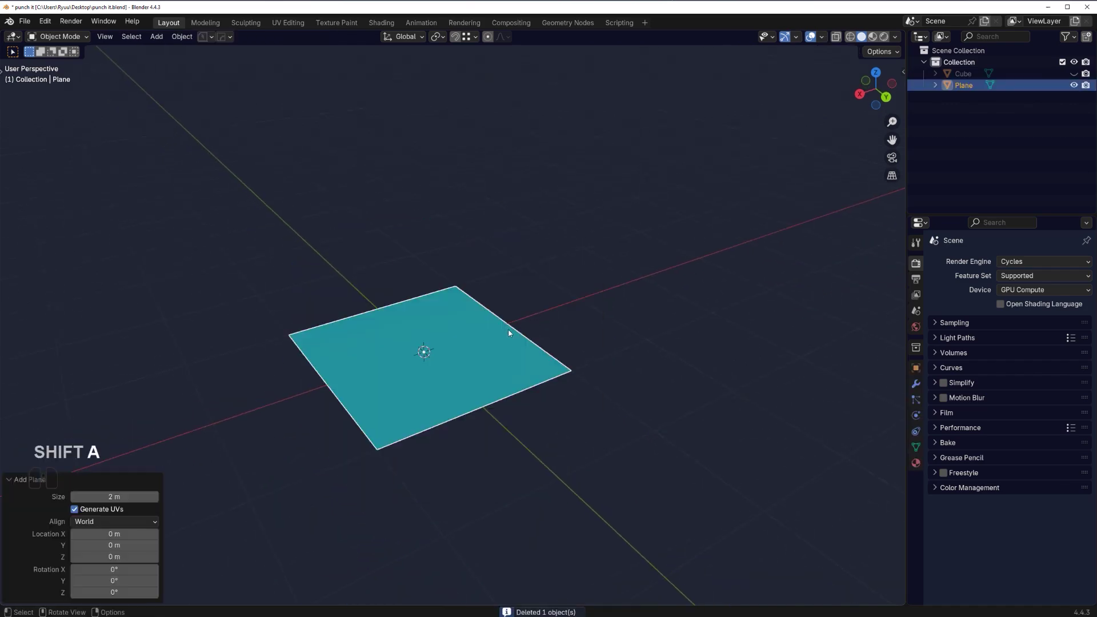
key("x")
left_click(508, 328)
key("shift+a")
mouse_move(509, 329)
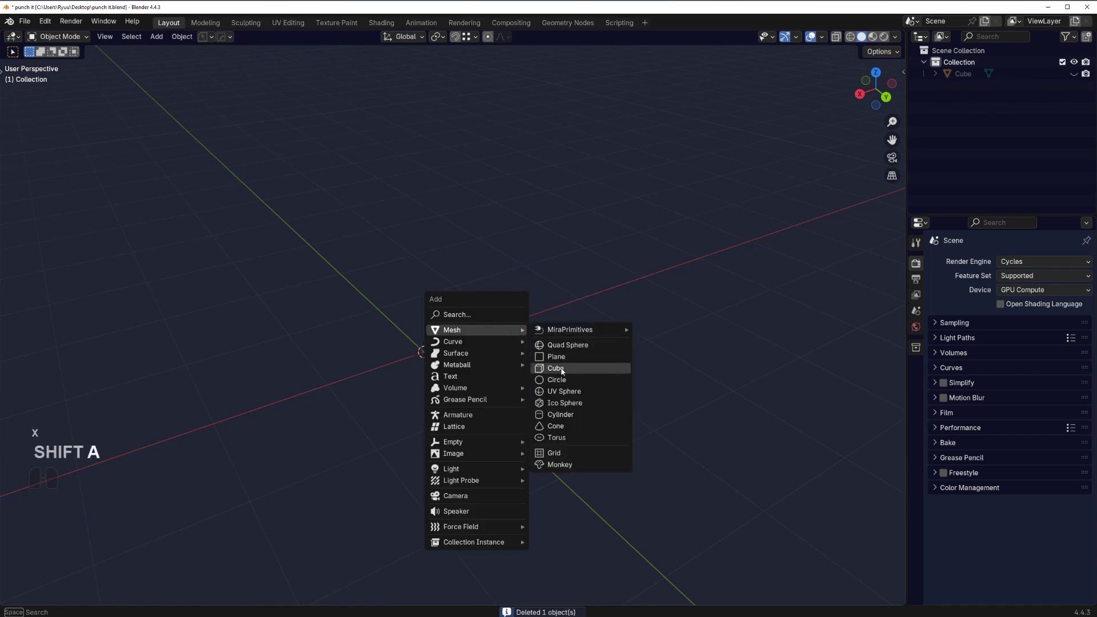
left_click(562, 370)
middle_click_drag(457, 375, 505, 376)
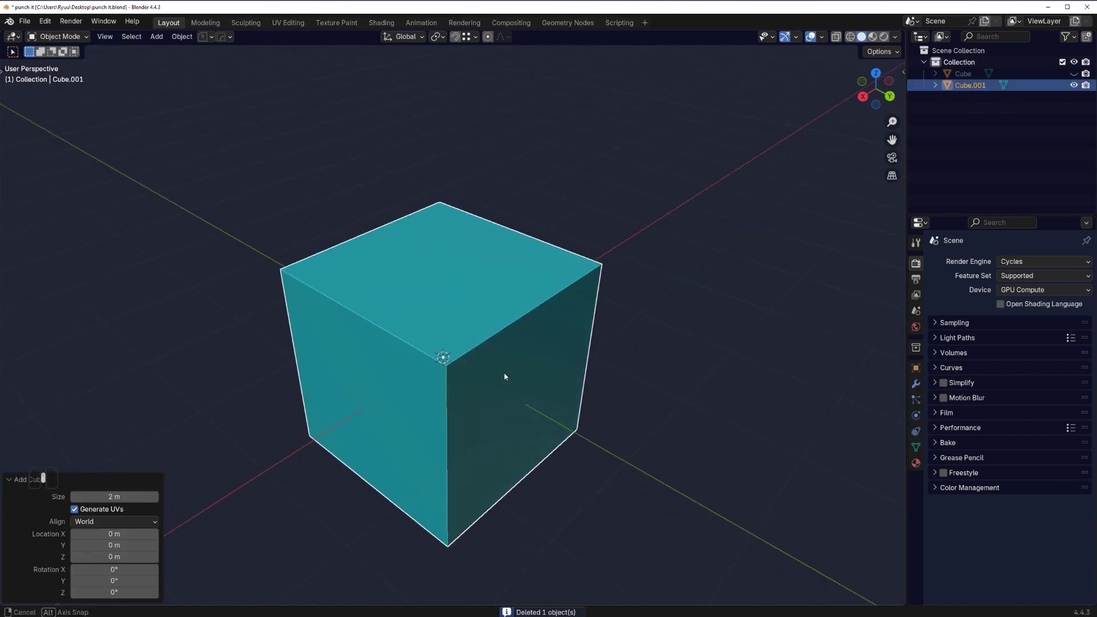
Subdivide the new cube once into a 2×2 grid on every face.
key("Tab")
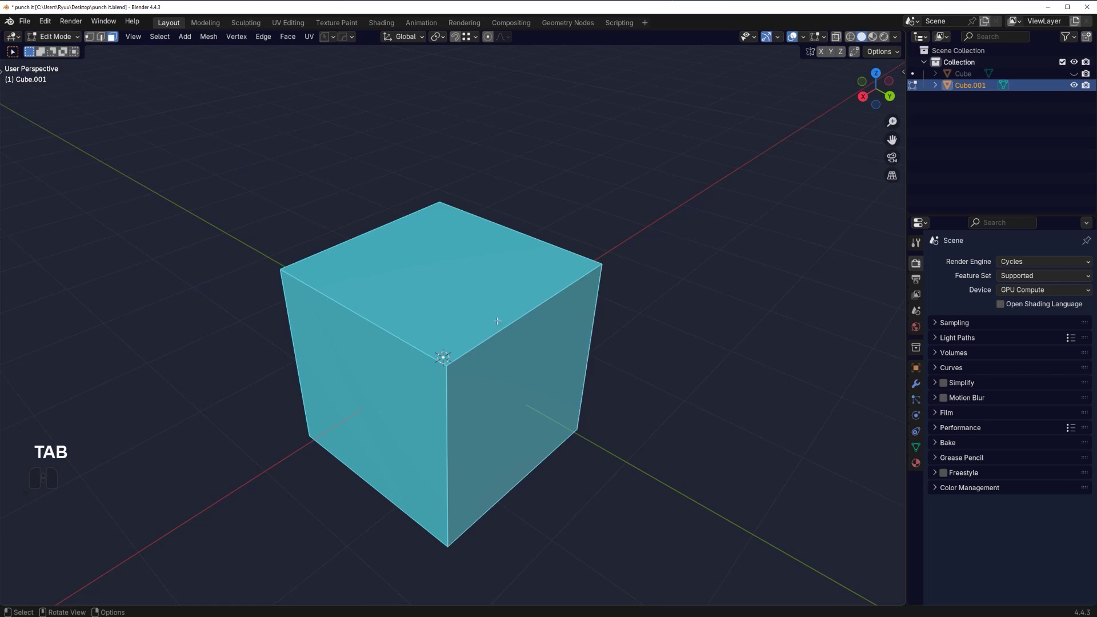
right_click(497, 321)
left_click(494, 372)
right_click(489, 316)
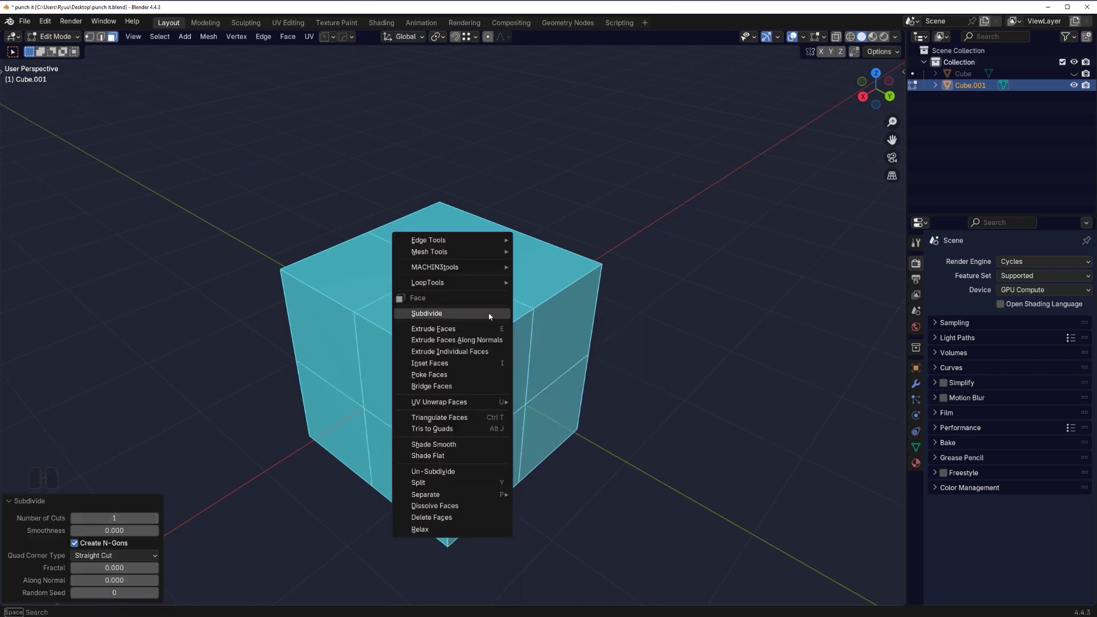
key("Escape")
key("Tab")
key("Tab")
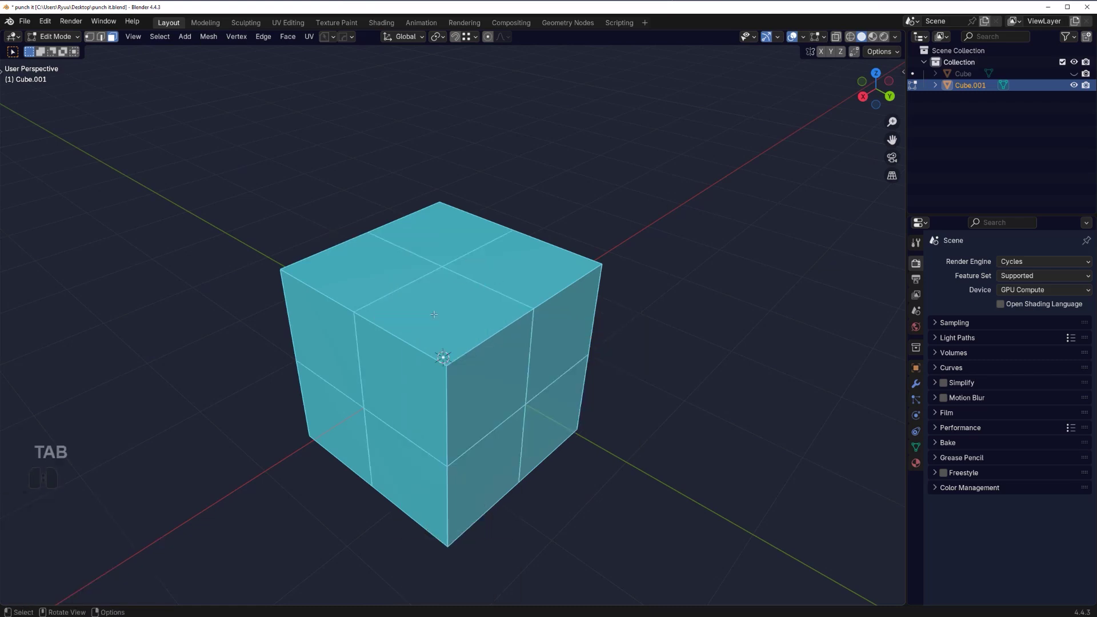
Select several top faces, cancel an inset, and subdivide them further.
left_click(484, 332)
middle_click_drag(484, 332, 524, 350)
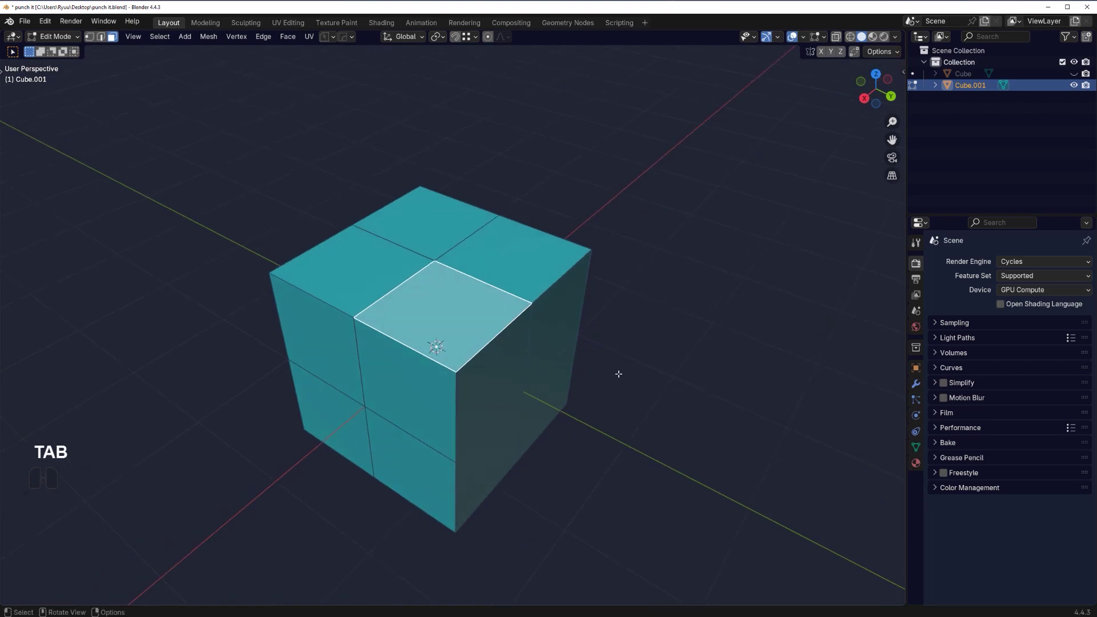
left_click(494, 265, "shift")
left_click(425, 229, "shift")
left_click(378, 266, "shift")
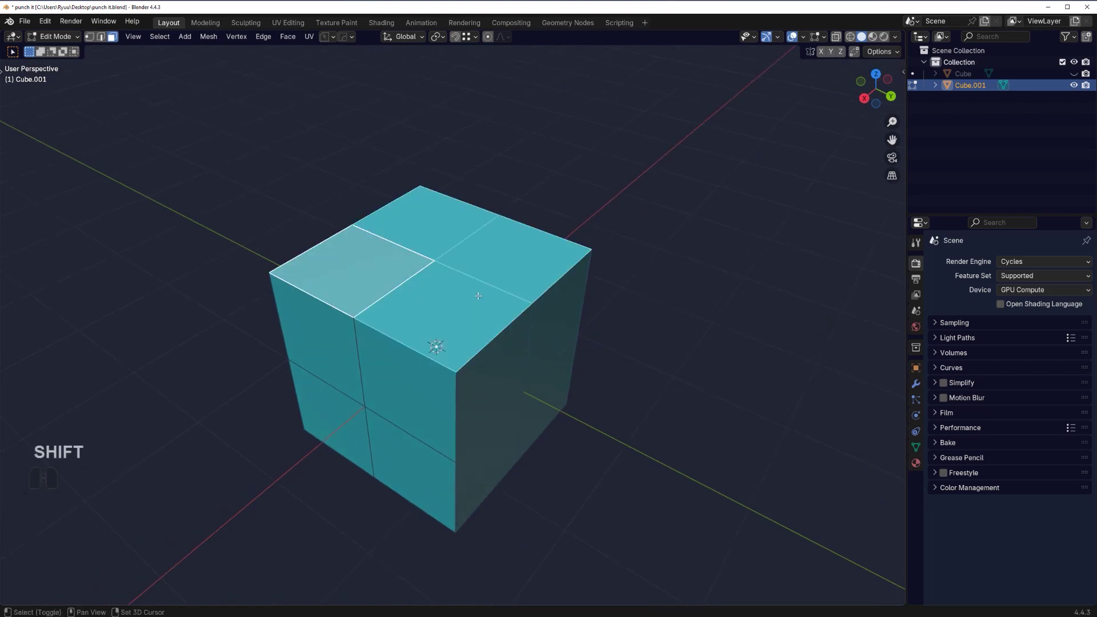
key("i")
right_click(695, 339)
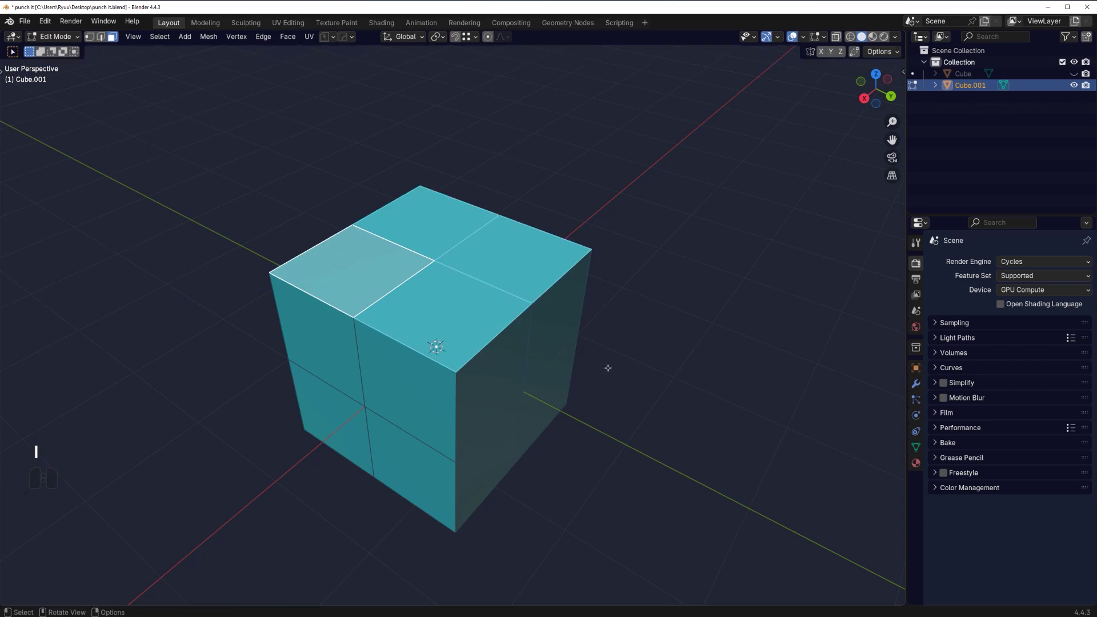
right_click(597, 361)
left_click(596, 361)
Punch four top faces near the corner 0.2319 deep into a recess.
scroll(478, 335, "up", 1)
key("Tab")
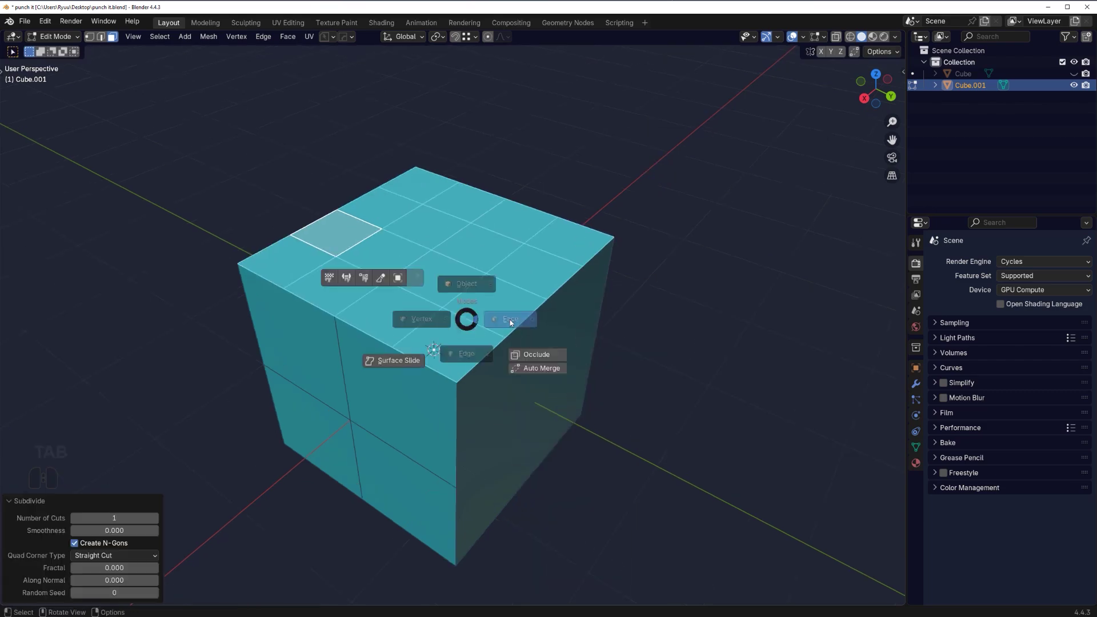
left_click(510, 320)
left_click(439, 283)
left_click(419, 315, "shift")
left_click(453, 341, "shift")
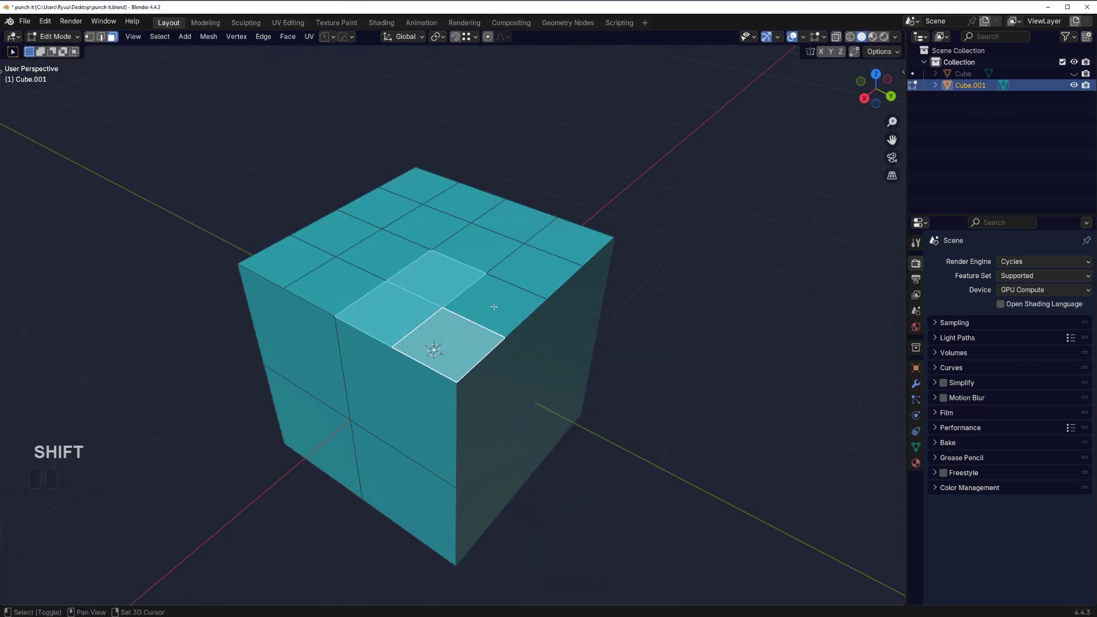
left_click(499, 313, "shift")
key("alt+e")
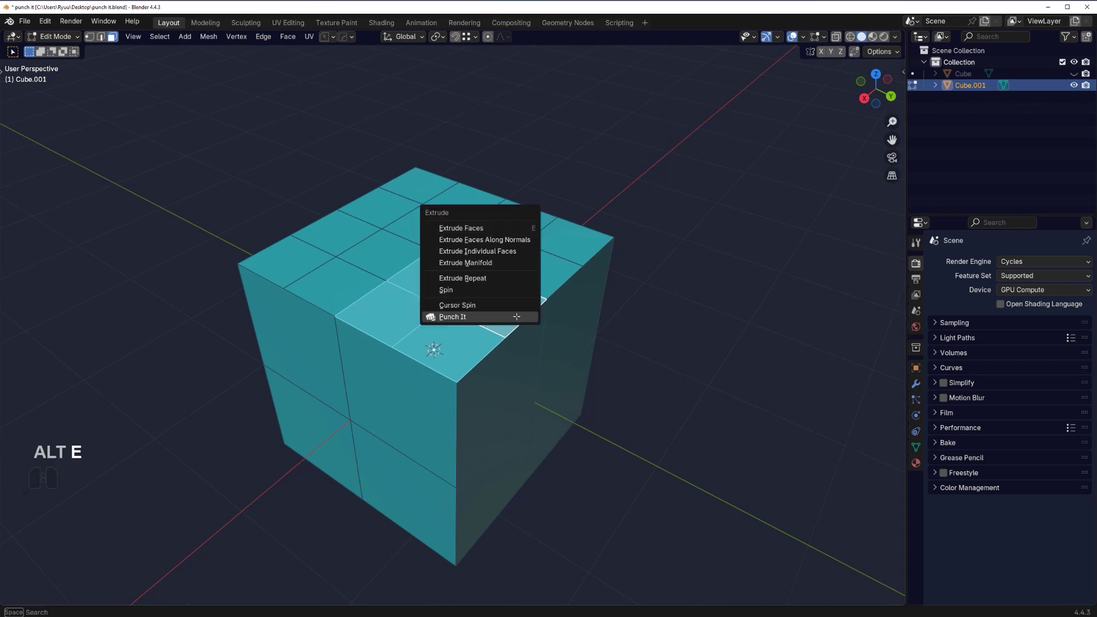
left_click(480, 384)
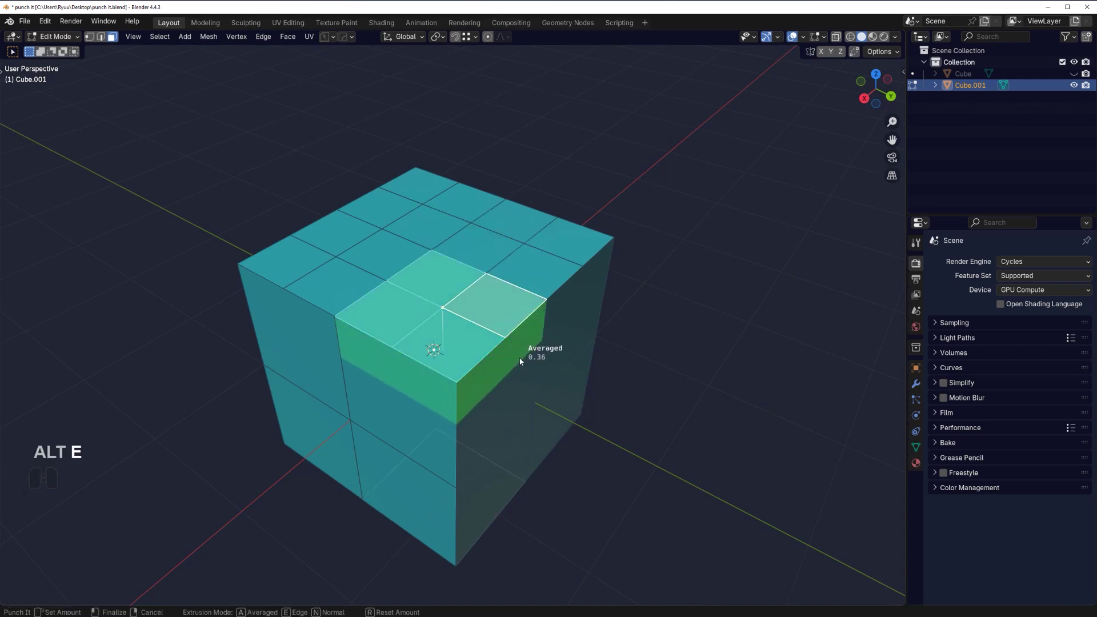
left_click(518, 345)
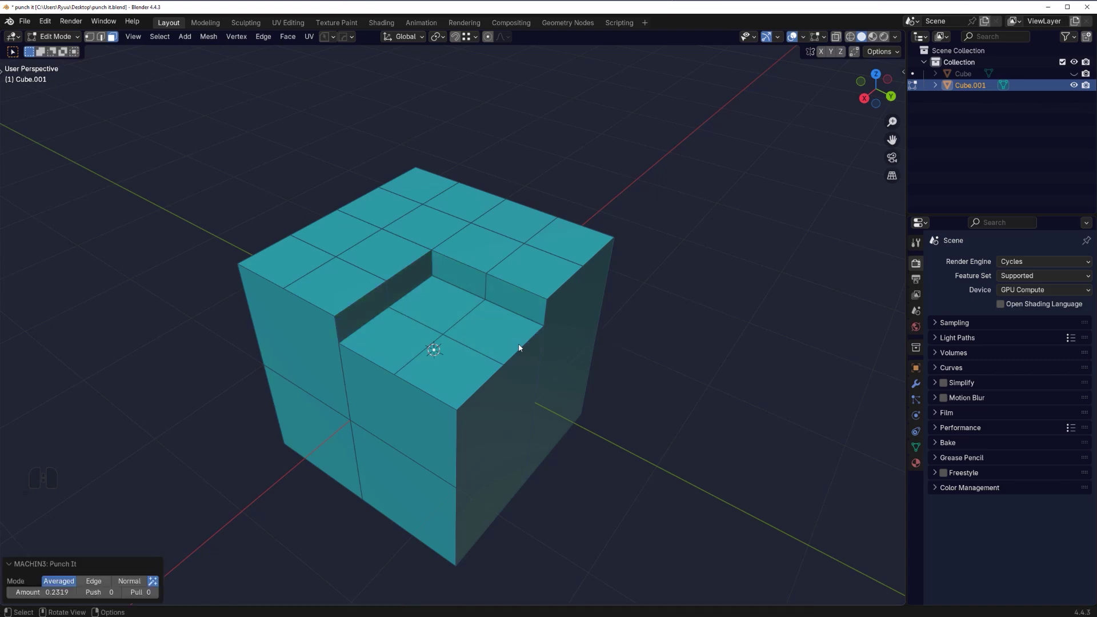
Inset the four recess floor faces by 0.1024.
scroll(503, 350, "up", 2)
left_click(448, 315)
left_click(379, 343, "shift")
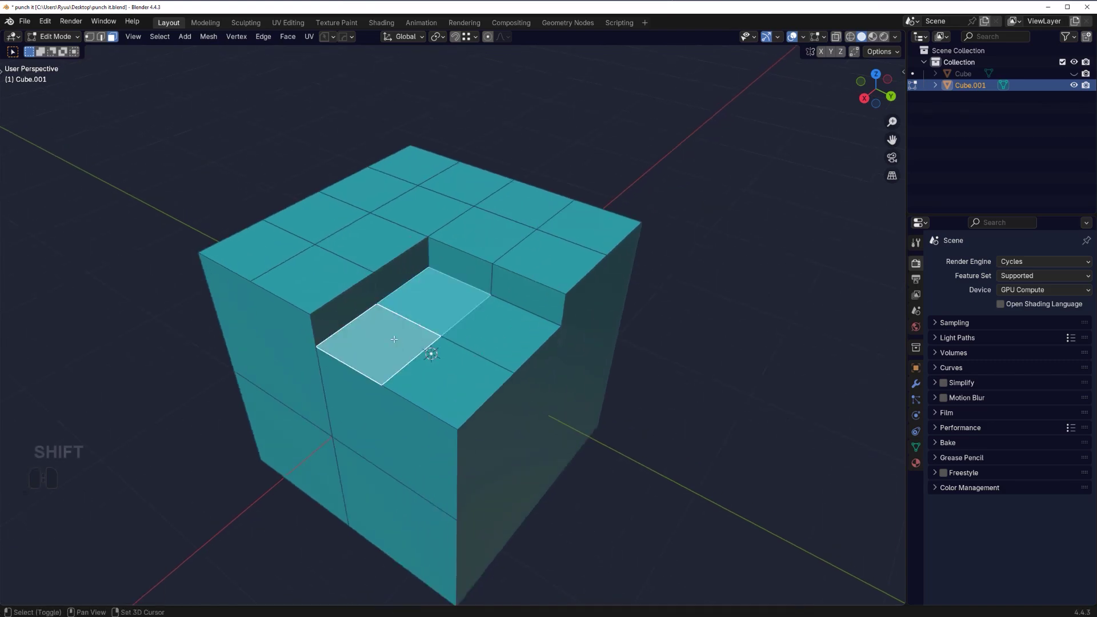
left_click(449, 381, "shift")
left_click(500, 333, "shift")
key("i")
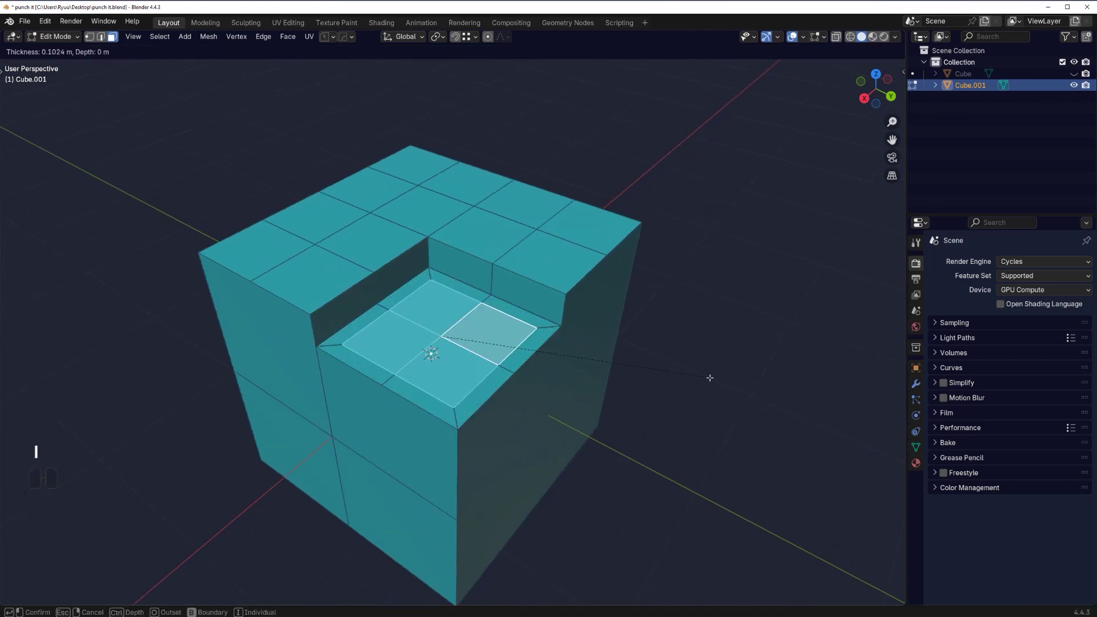
left_click(706, 377)
Select the inset rim faces as a path and start punching them down.
key("Tab")
key("Tab")
left_click(536, 347)
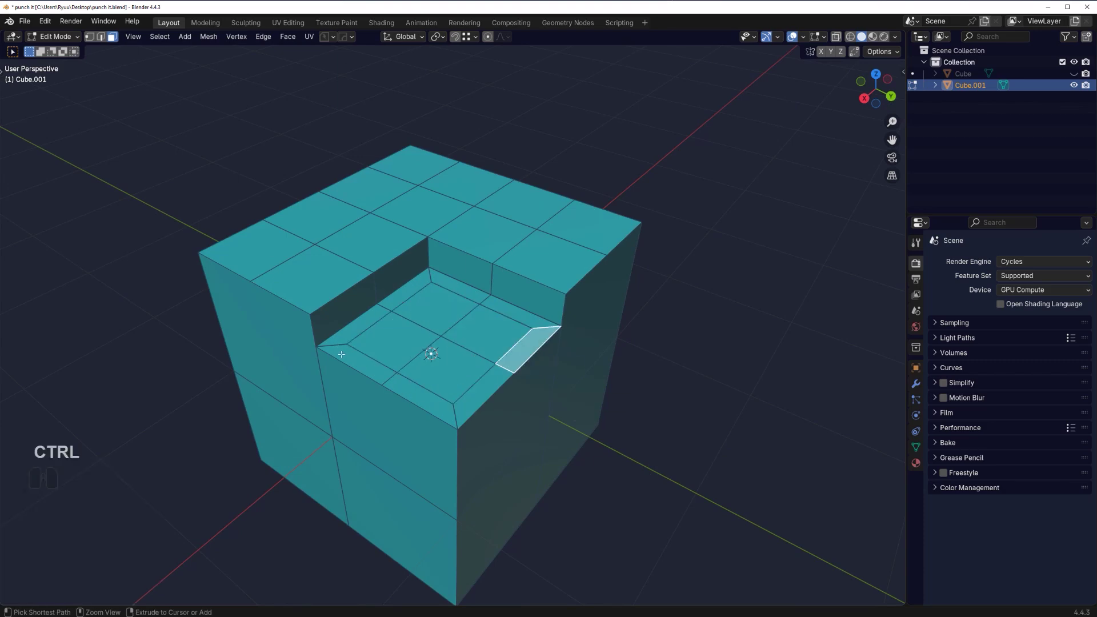
left_click(341, 354, "ctrl")
key("alt+e")
left_click(569, 345)
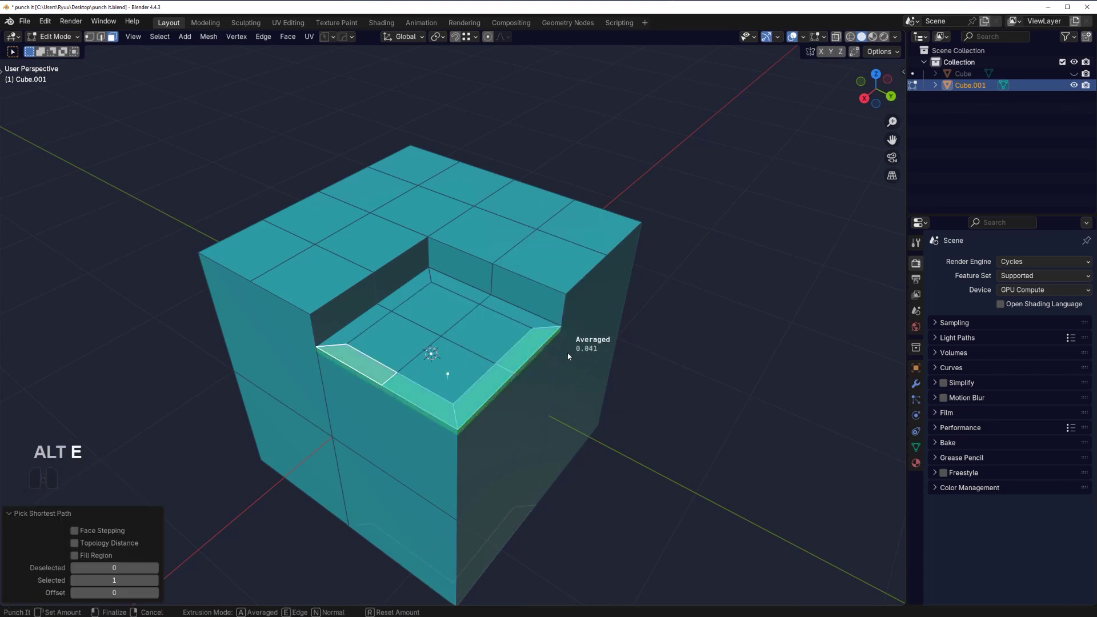
Finish punching the rim 0.2934 deep and orbit in to inspect the recess.
left_click(573, 394)
left_click(571, 395)
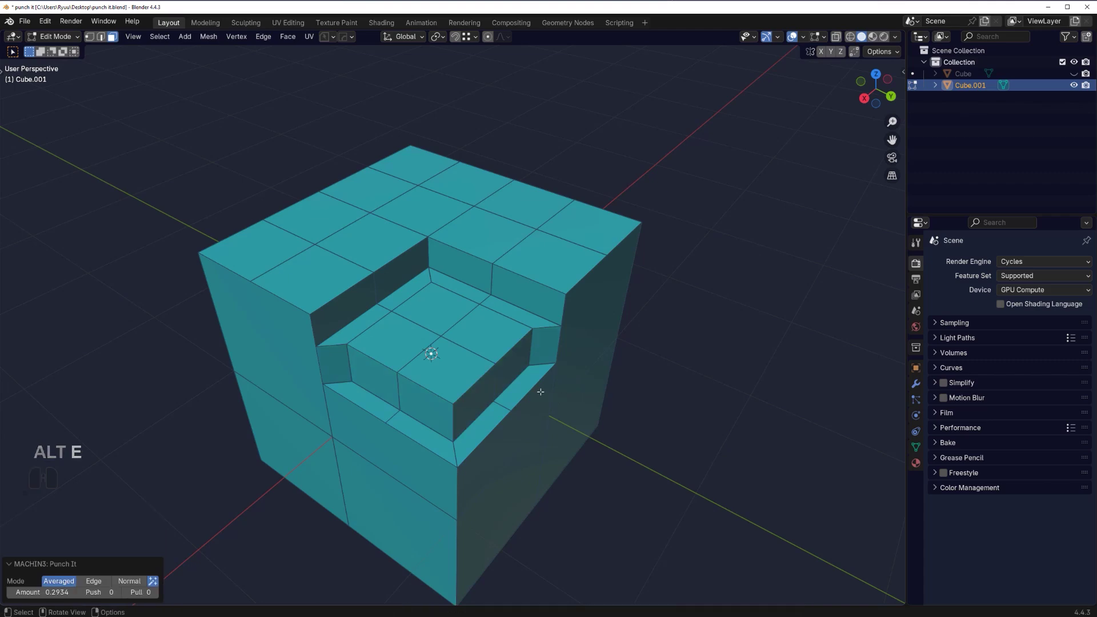
scroll(554, 402, "down", 1)
middle_click_drag(539, 392, 486, 380)
scroll(514, 389, "up", 2)
middle_click_drag(486, 380, 479, 349)
scroll(500, 360, "up", 1)
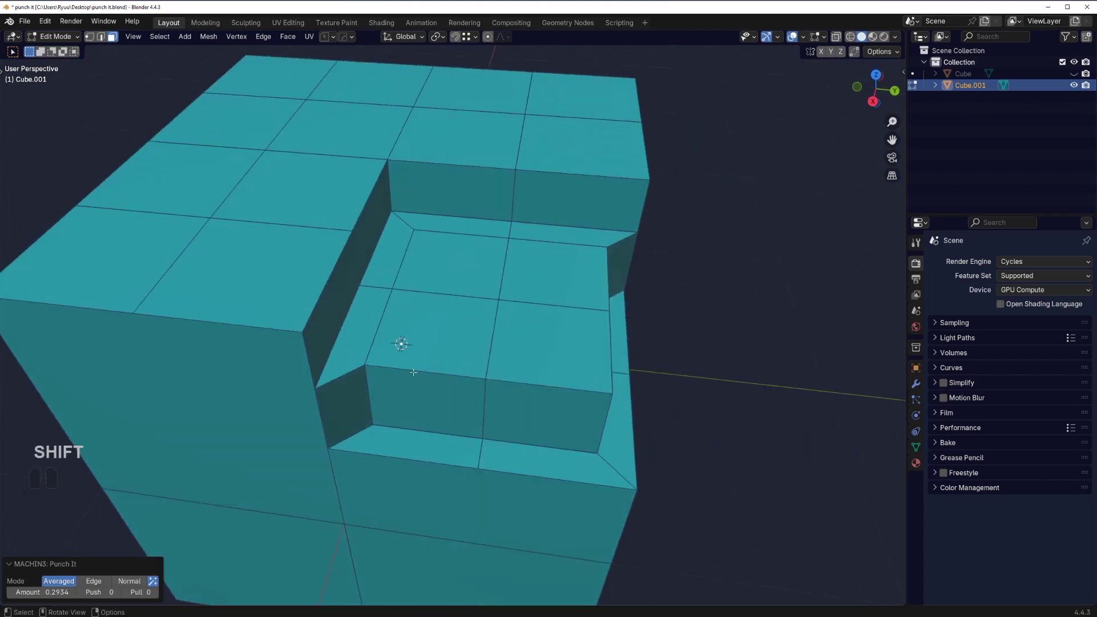
middle_click_drag(377, 363, 448, 372, "shift")
Punch the small rim corner face 0.3718 inward in Edge mode.
left_click(404, 354, "shift")
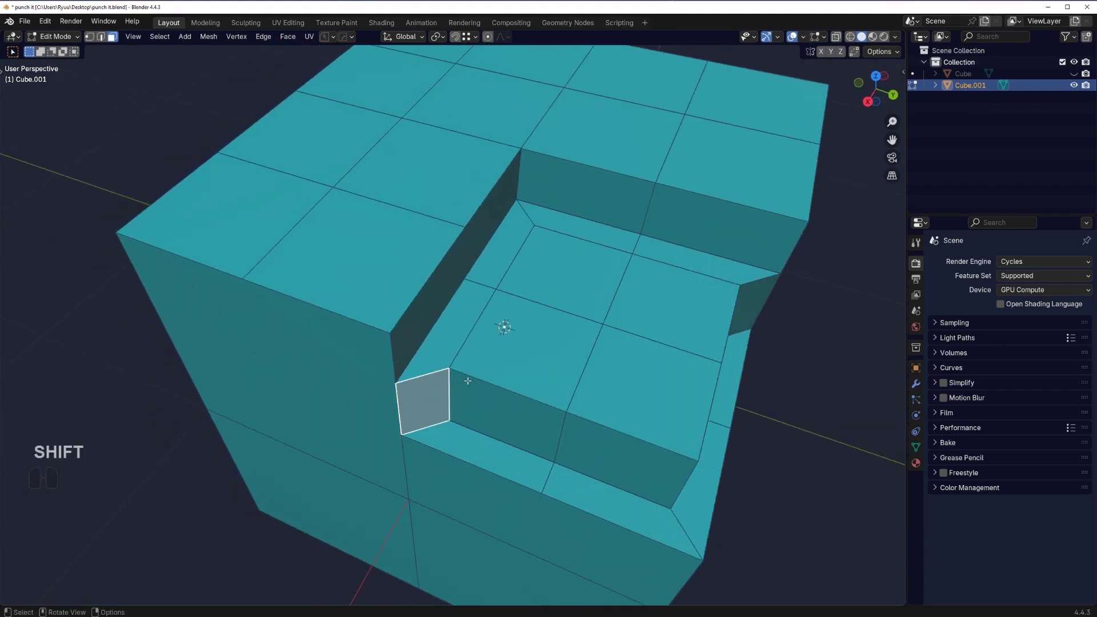
key("alt+e")
left_click(461, 389)
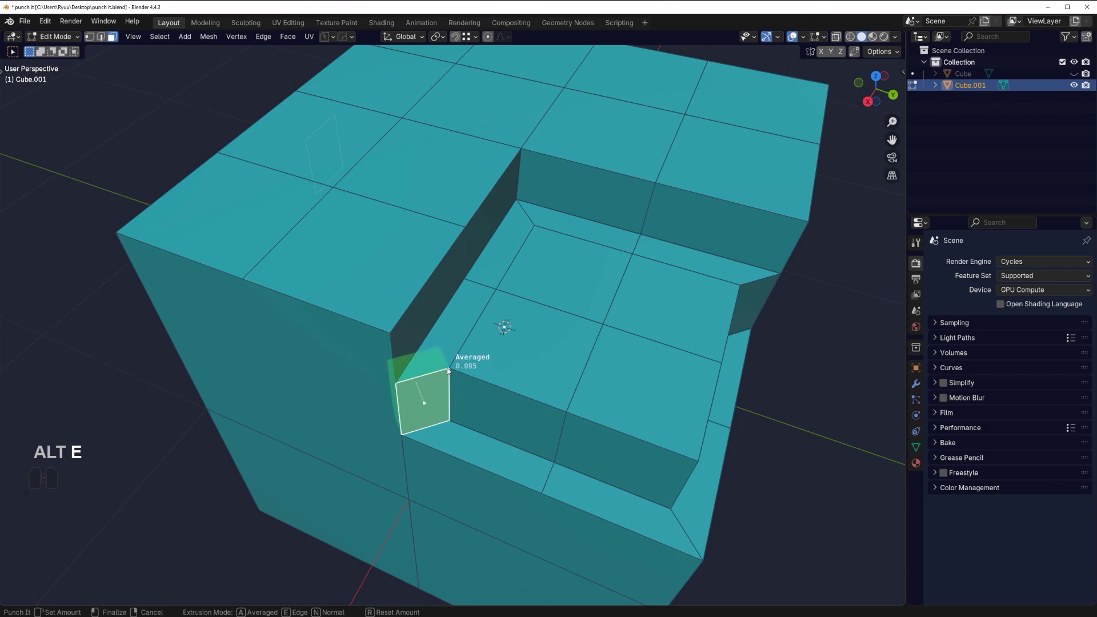
key("e")
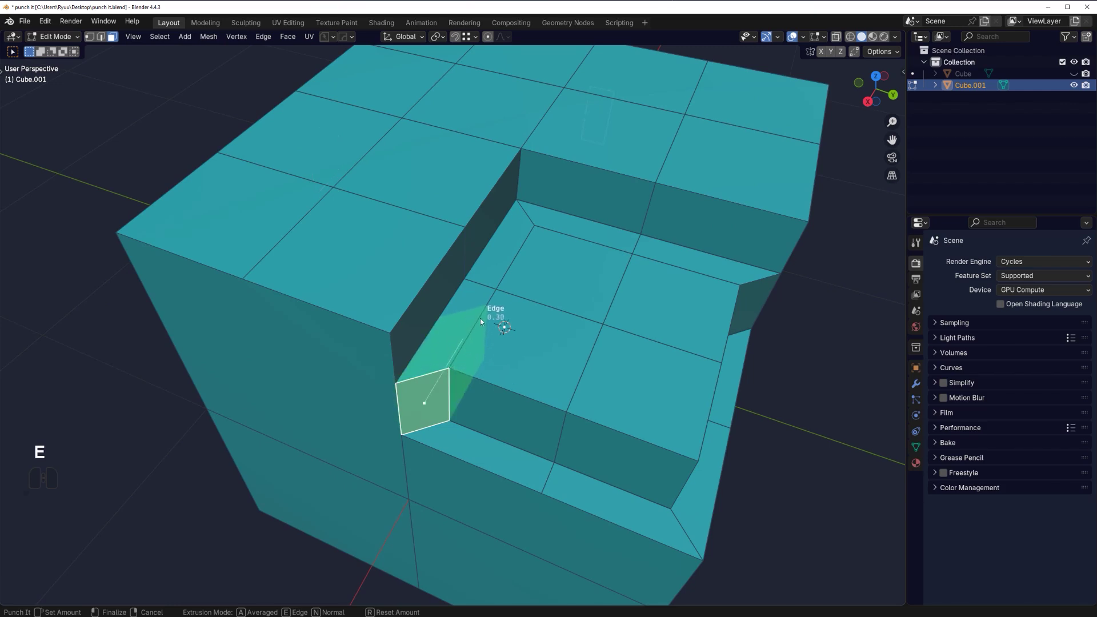
left_click(489, 307)
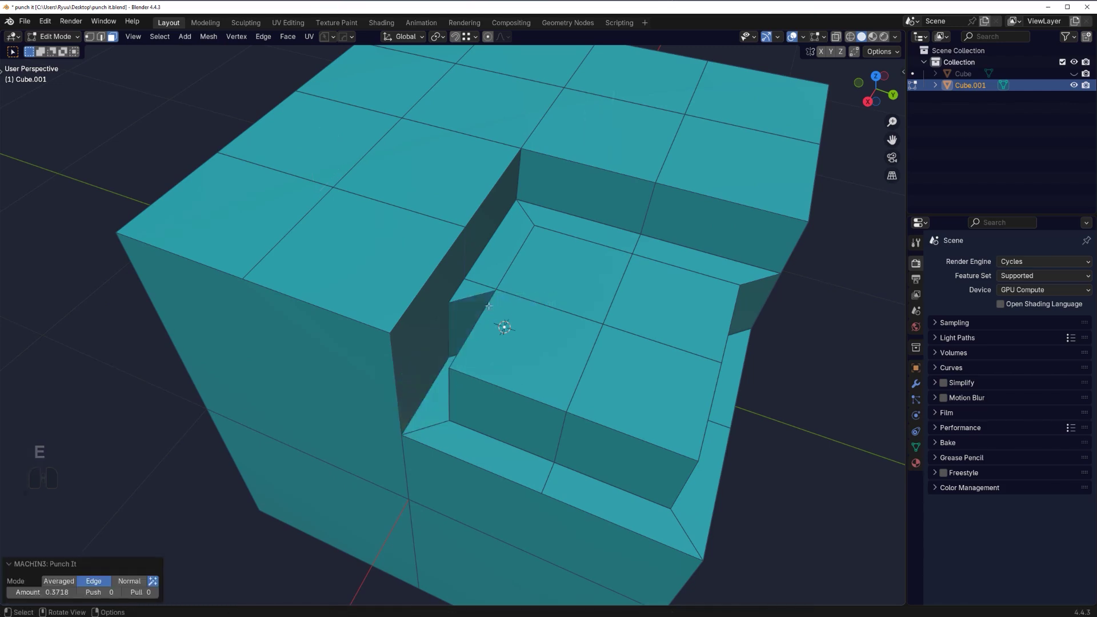
key("Tab")
Select the triangular face and align it to World X Min in top orthographic view.
left_click(475, 316)
middle_click_drag(475, 316, 518, 339, "alt")
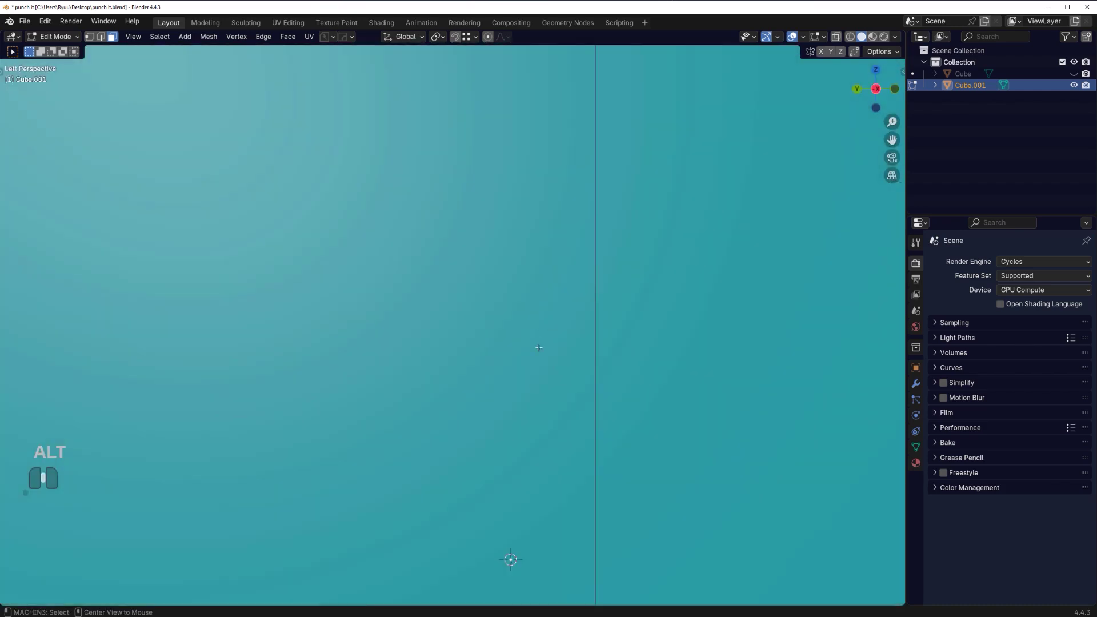
key("KP_5")
key("alt+e")
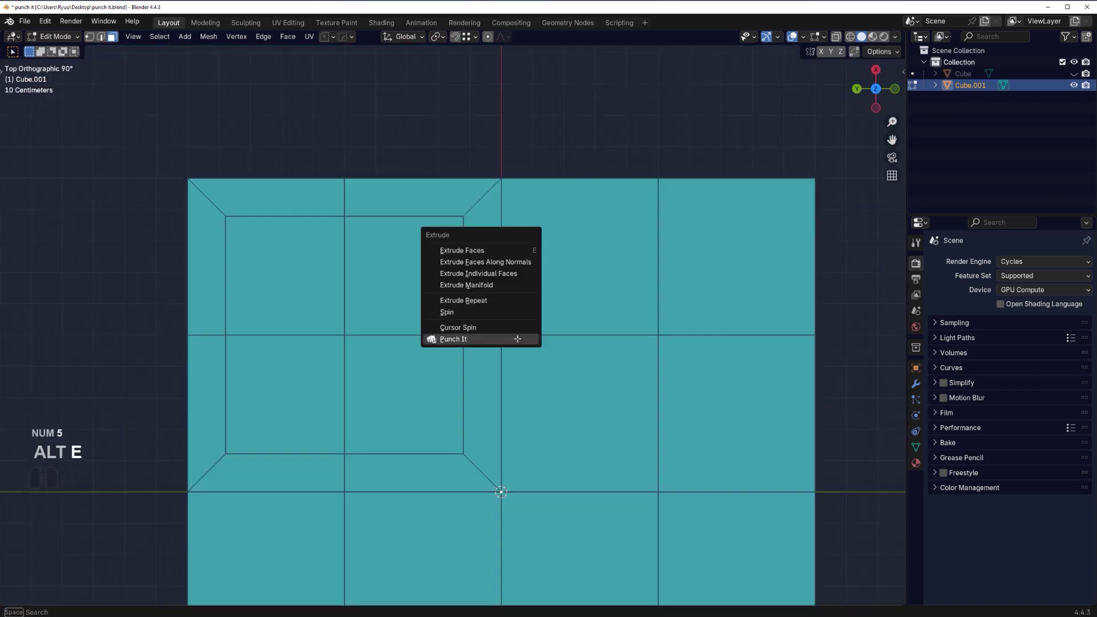
key("alt+e")
key("alt+e")
key("alt+a")
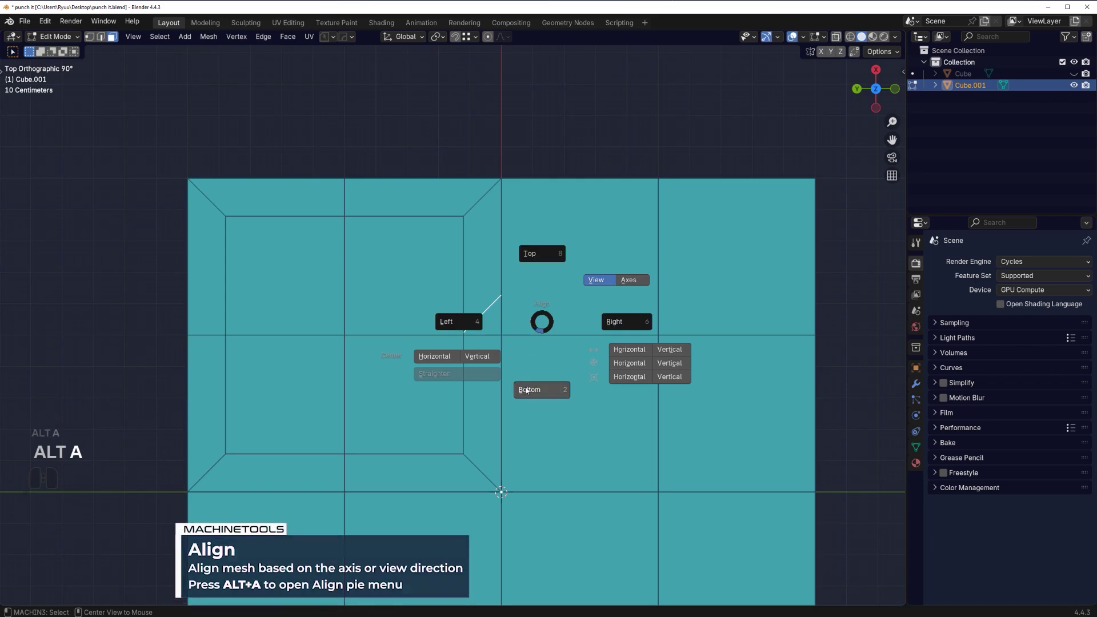
left_click(526, 388)
Slide the face along X and return the cube to Object Mode.
middle_click_drag(491, 377, 490, 369)
key("KP_5")
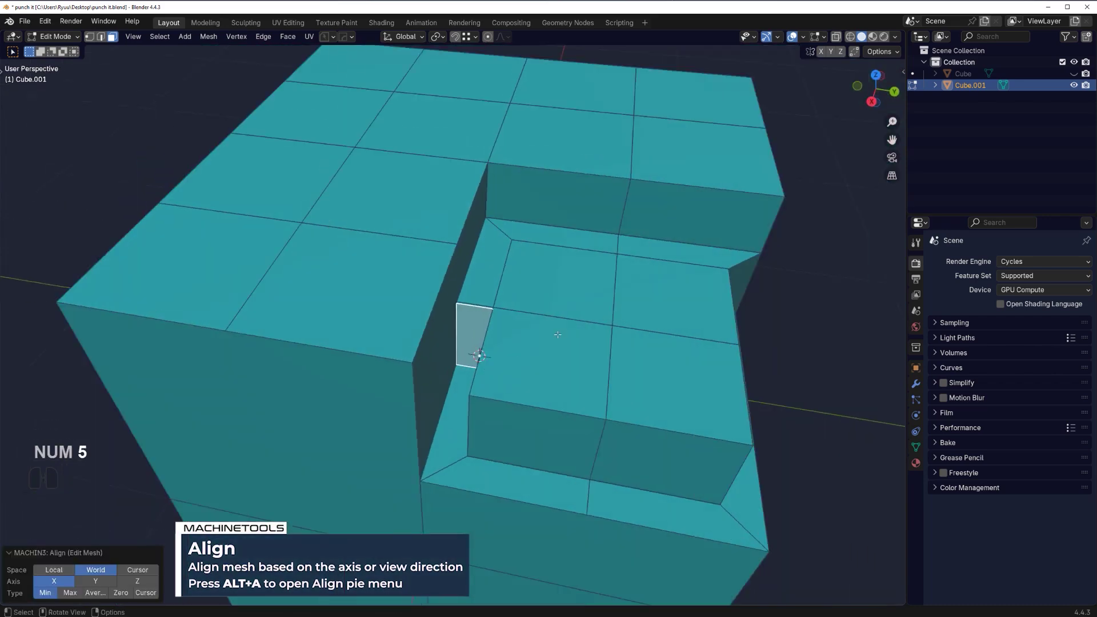
scroll(477, 360, "up", 4)
key("g")
key("y")
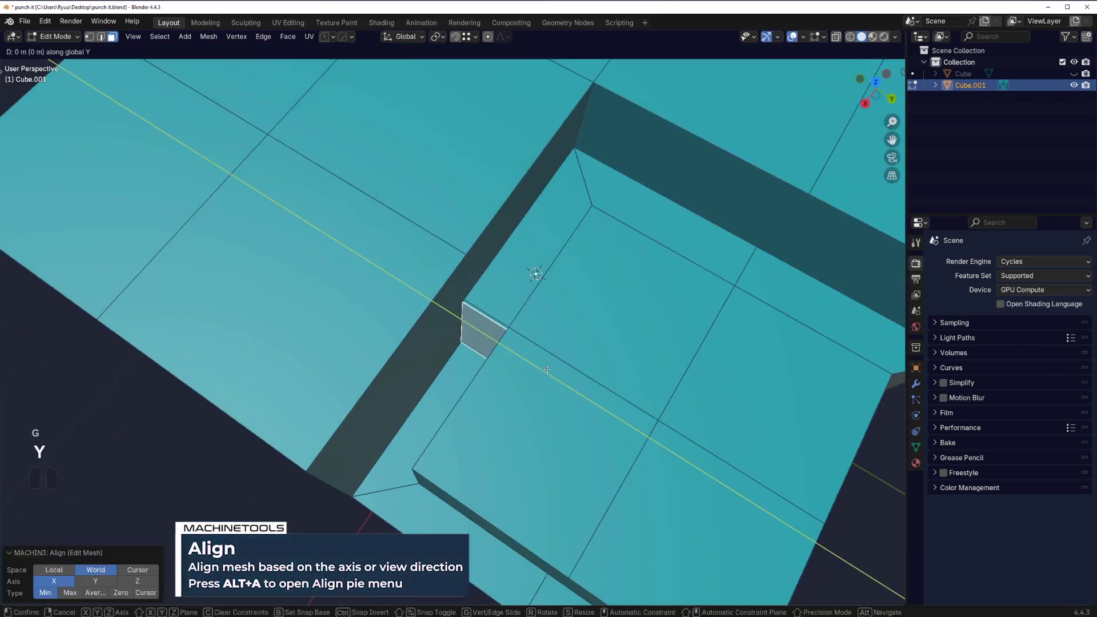
key("x")
left_click(520, 389)
key("Tab")
scroll(531, 229, "down", 5)
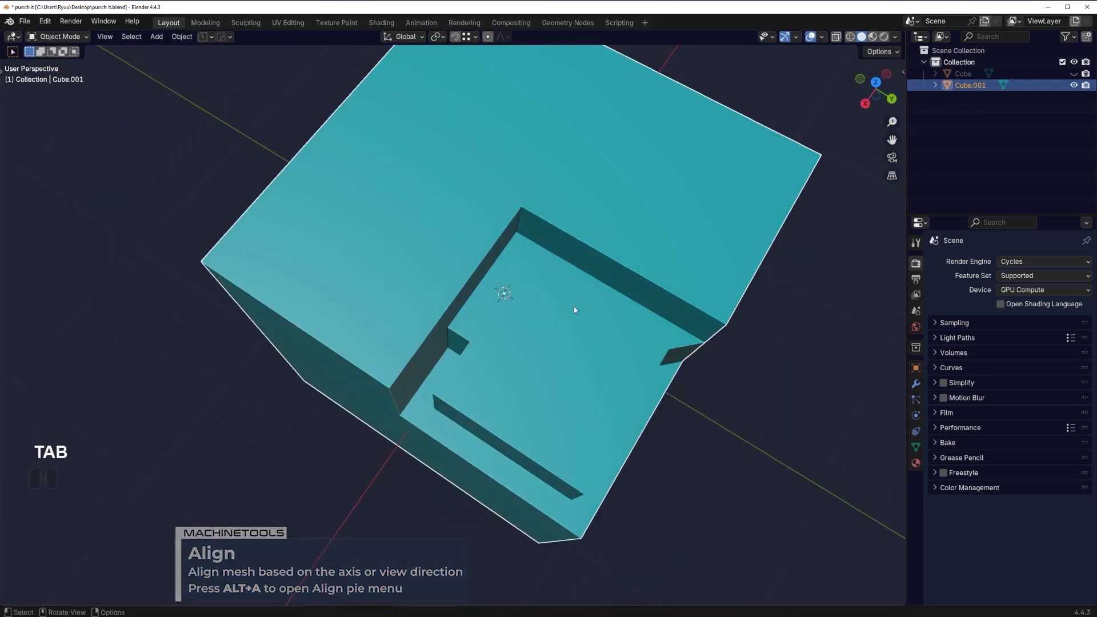
View the notched cube from below, re-enter Edit Mode and select a recess side face.
middle_click_drag(574, 307, 487, 326)
scroll(440, 314, "down", 3)
scroll(375, 265, "up", 3)
key("Tab")
left_click(574, 311)
Punch the recess side face in Edge mode.
key("alt+e")
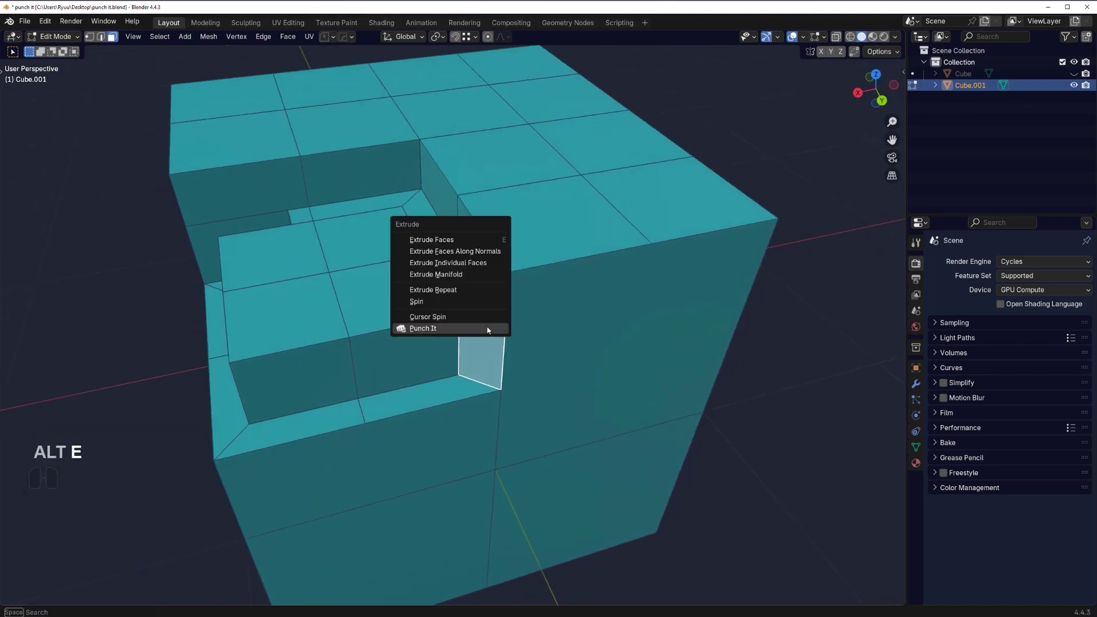
left_click(488, 330)
key("e")
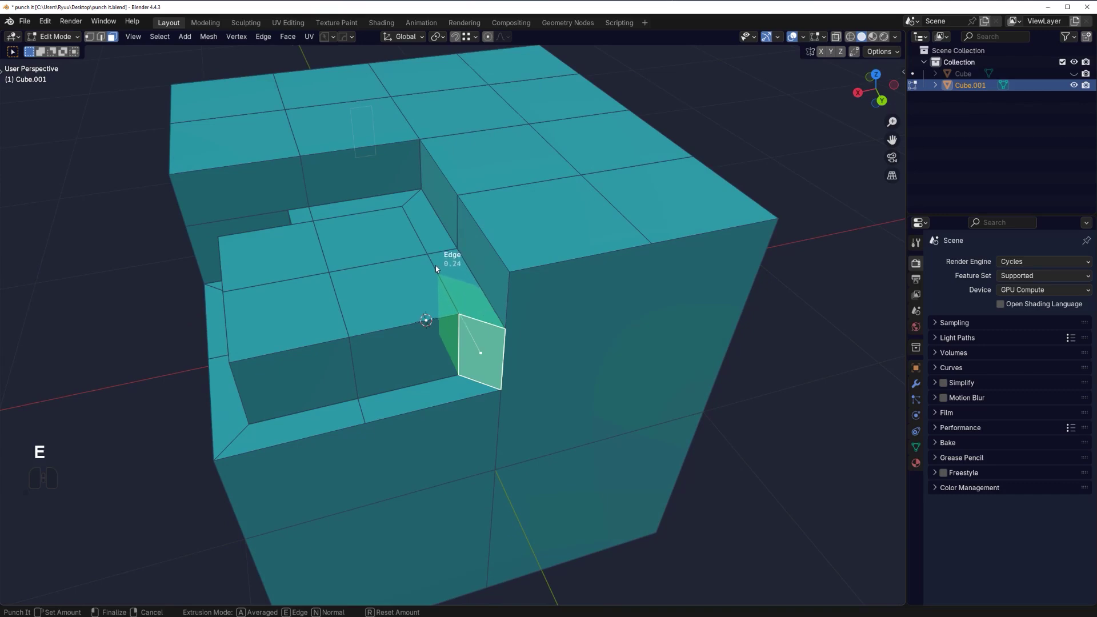
left_click(435, 265)
key("Tab")
key("Tab")
Select the small inner face and align it to World Y Min from top view.
left_click(466, 290)
middle_click_drag(466, 290, 573, 348)
middle_click_drag(517, 344, 629, 320, "shift")
key("alt+a")
left_click(556, 387)
Tilt the face around its edge with Alt+R in see-through orthographic Right view.
key("alt+z")
key("KP_5")
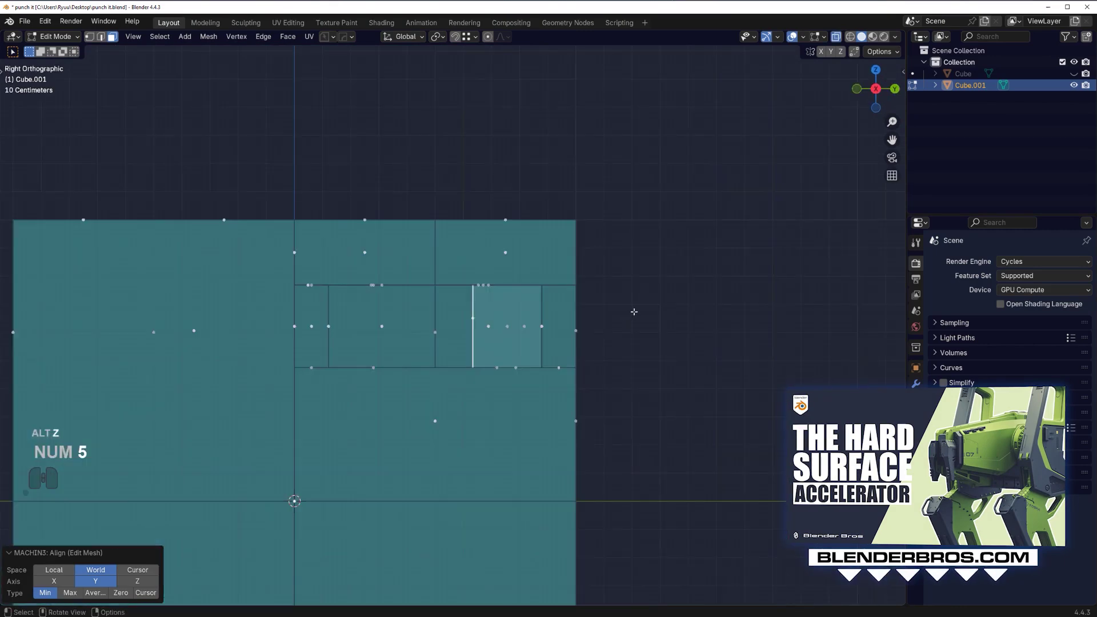
key("alt+r")
left_click(598, 228, "ctrl")
key("KP_5")
middle_click_drag(598, 228, 484, 328)
scroll(484, 328, "up", 1)
middle_click_drag(484, 327, 495, 356, "shift")
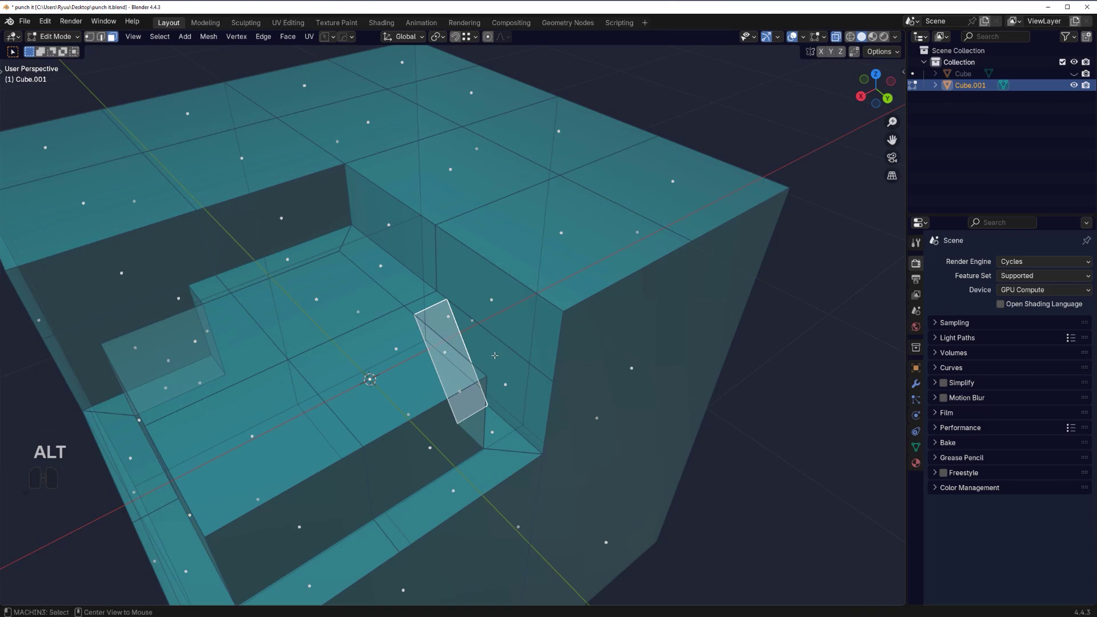
key("alt+z")
Punch the tilted face 0.4249 deep beside the inner block, then toggle Object Mode and back.
key("alt+e")
left_click(492, 357)
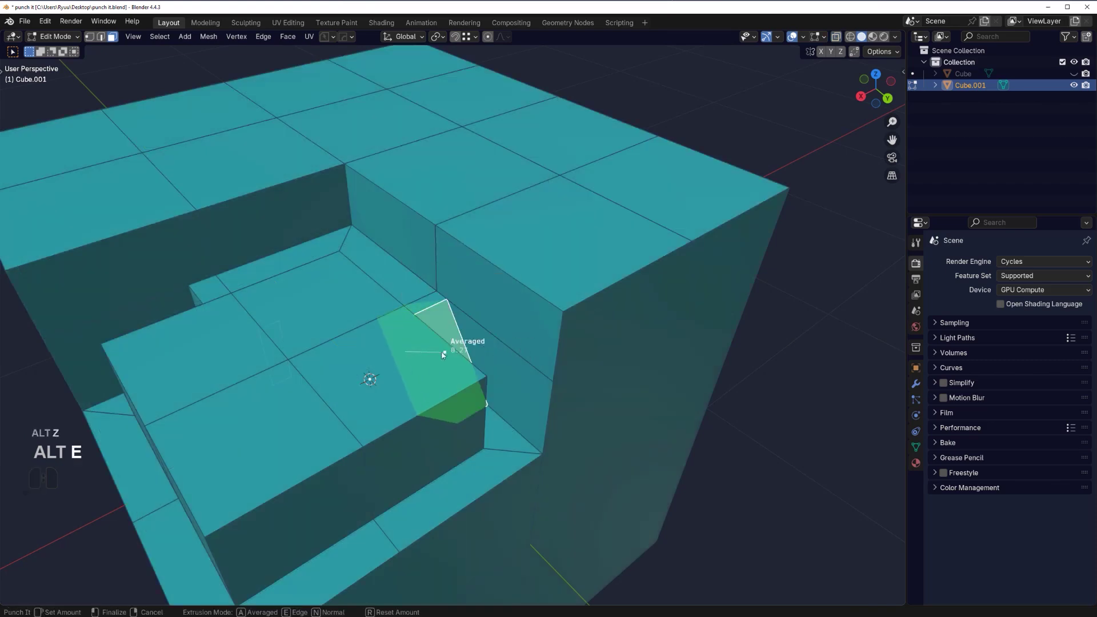
left_click(419, 355)
scroll(419, 354, "down", 4)
middle_click_drag(399, 360, 460, 313)
key("Tab")
scroll(434, 329, "down", 4)
scroll(515, 339, "up", 2)
key("Tab")
scroll(485, 262, "up", 3)
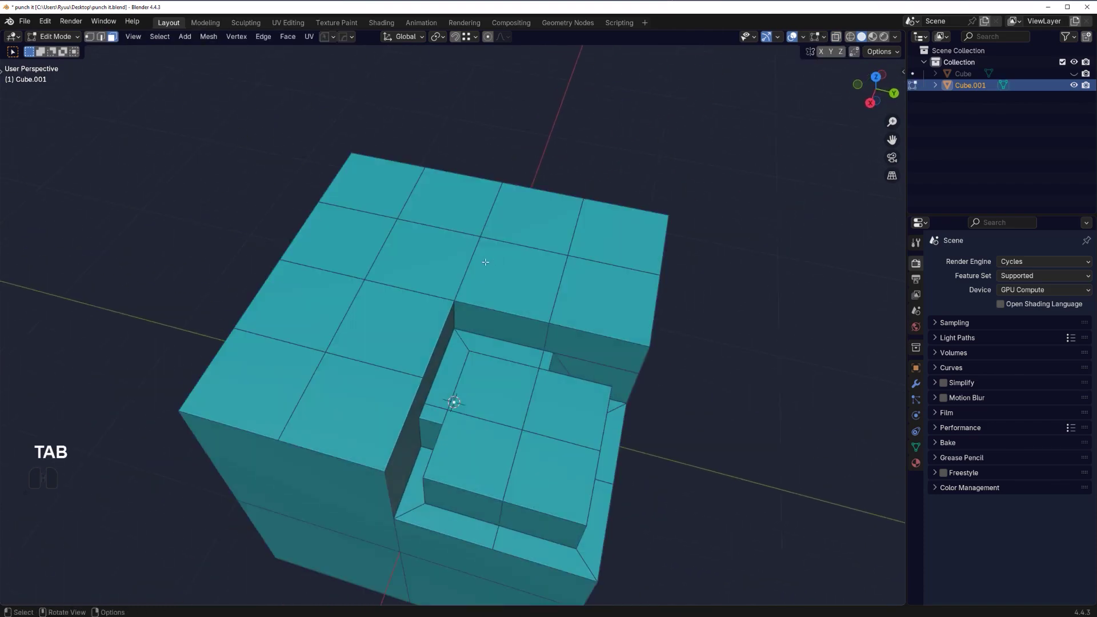
left_click(415, 258)
middle_click_drag(415, 257, 523, 364, "shift")
left_click(388, 291)
left_click(460, 278, "shift")
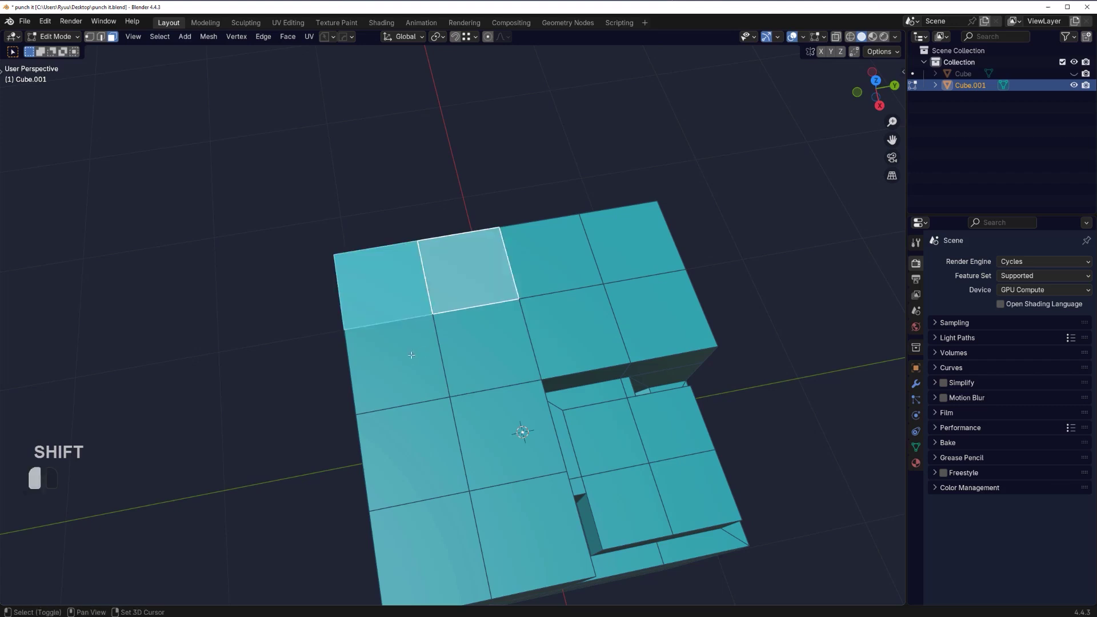
left_click(411, 355, "shift")
left_click(486, 348, "shift")
key("i")
left_click(673, 361)
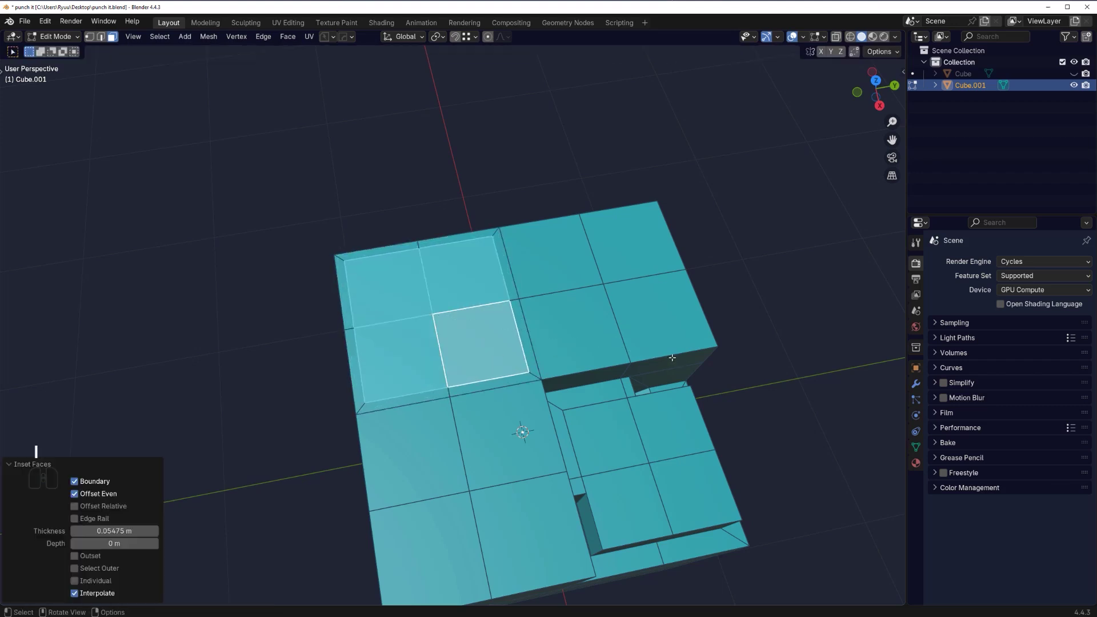
key("i")
left_click(648, 356)
scroll(476, 332, "up", 2)
middle_click_drag(476, 332, 572, 341)
key("Tab")
key("Tab")
left_click(554, 341, "alt")
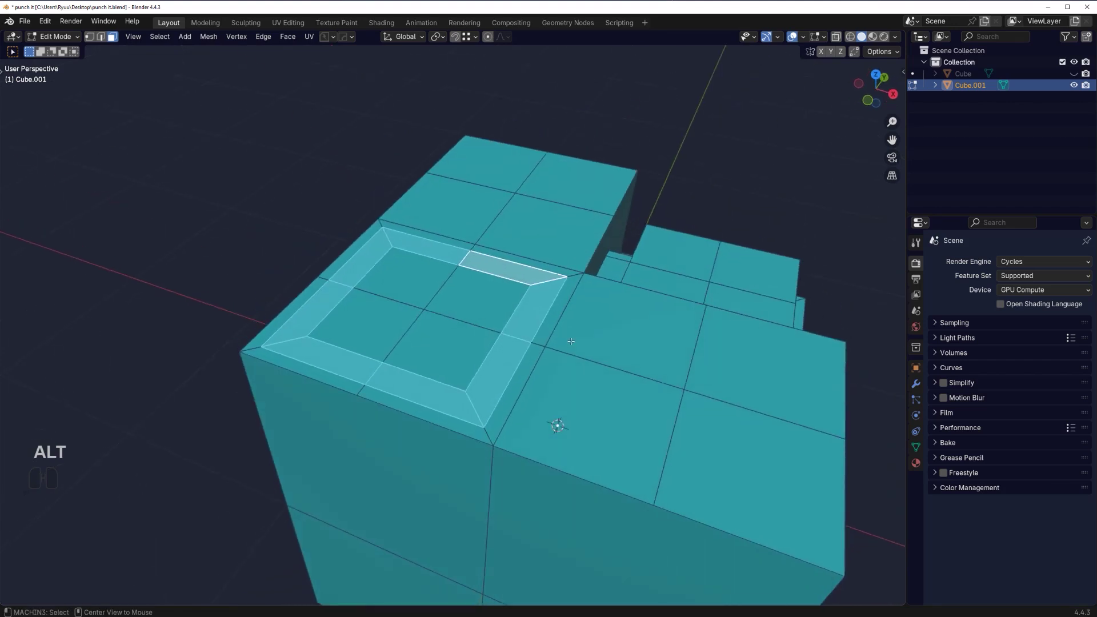
key("alt+e")
left_click(571, 345)
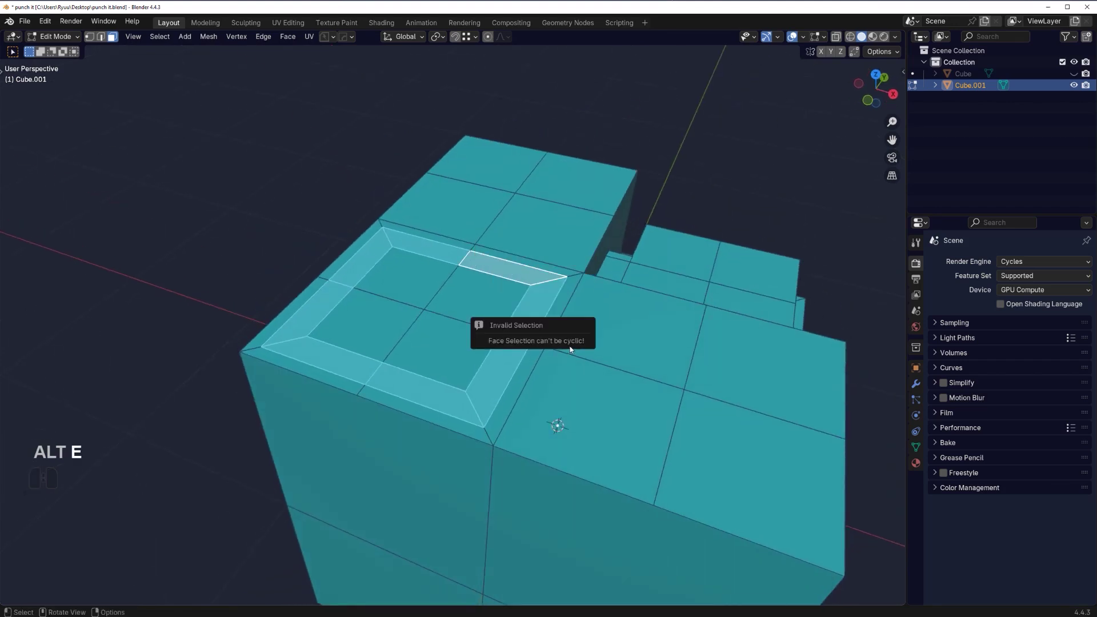
scroll(548, 422, "down", 4)
scroll(526, 400, "up", 3)
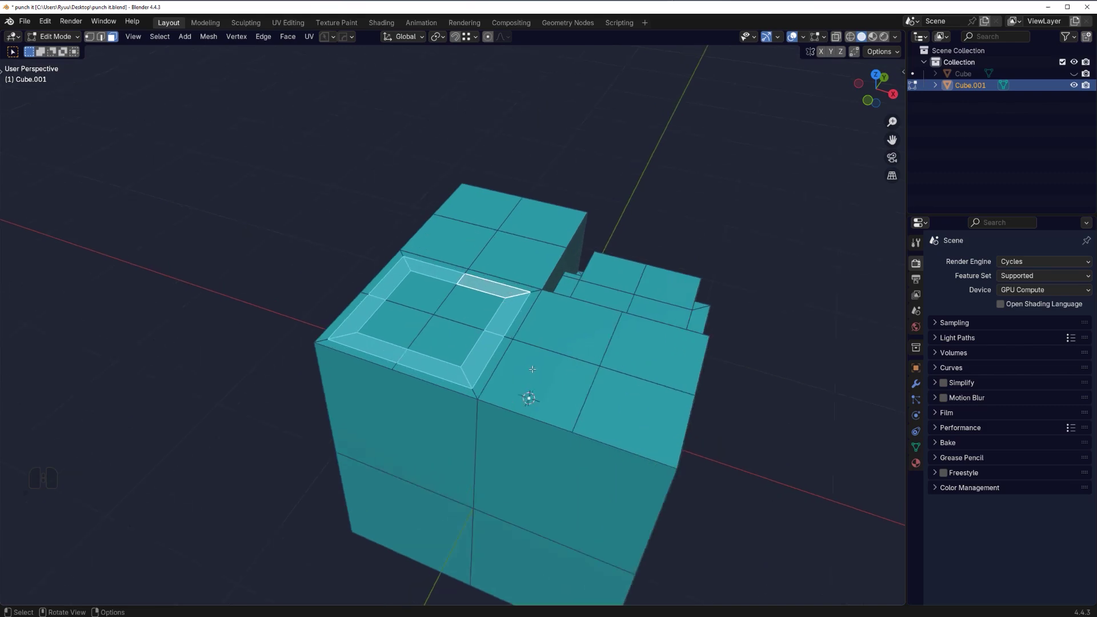
Panel the inset ring with EM_Macro into a groove around a raised centre block.
key("q")
left_click(516, 334)
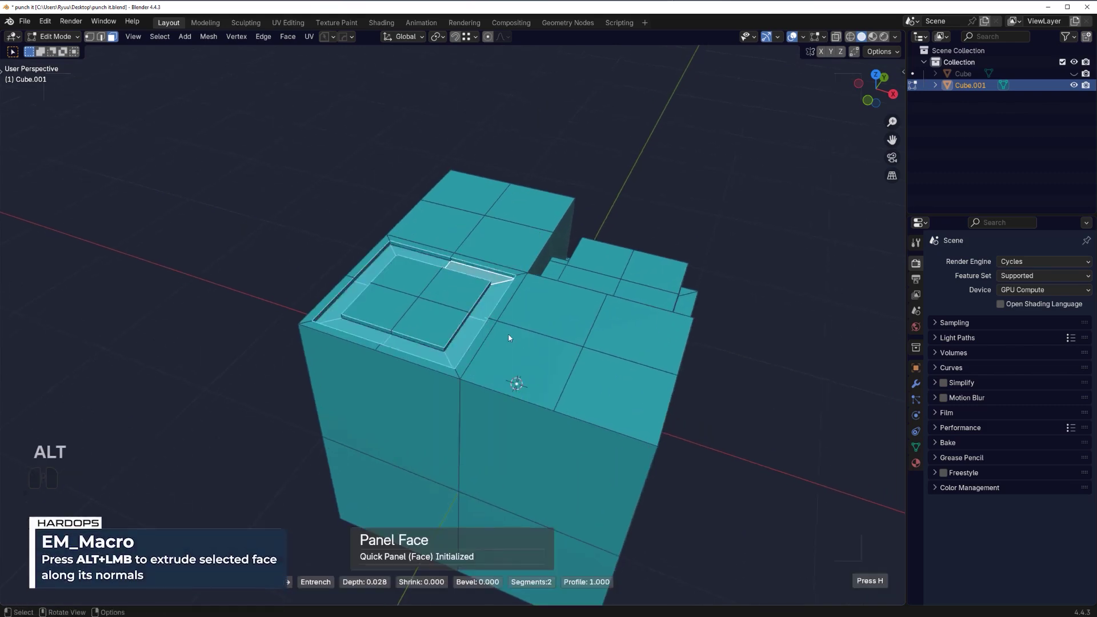
left_click(461, 343)
middle_click_drag(475, 341, 496, 392)
scroll(490, 371, "up", 2)
scroll(485, 378, "down", 2)
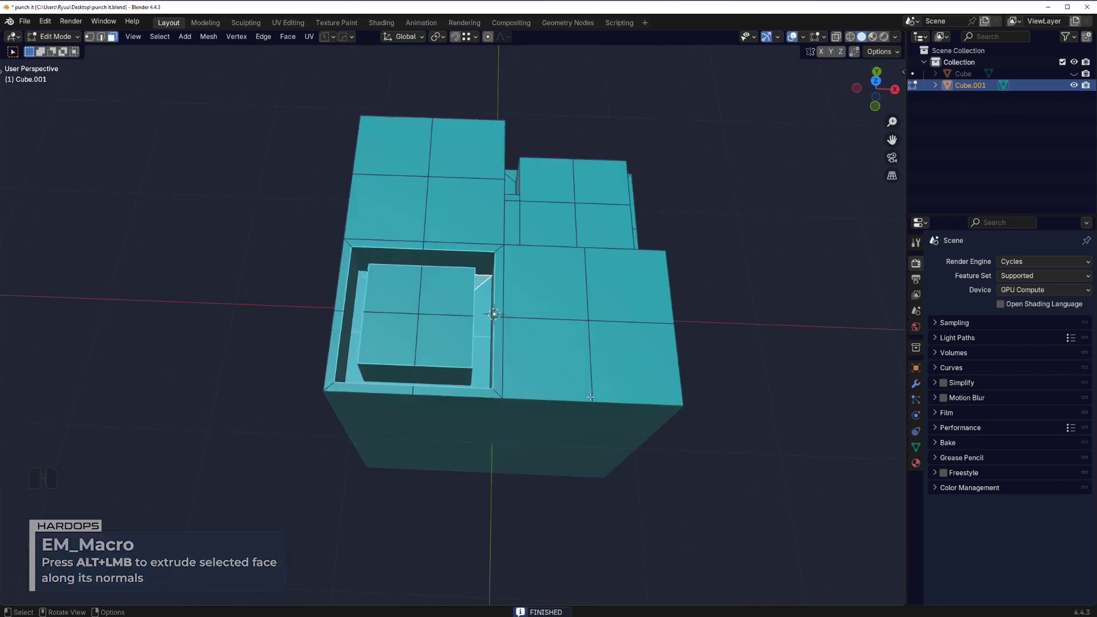
middle_click_drag(566, 392, 497, 351, "shift")
scroll(496, 349, "up", 1)
middle_click_drag(449, 307, 563, 341, "shift")
Panel the adjoining rim faces with EM_Macro, confirm the depth, then undo it.
left_click(510, 324)
left_click(401, 422, "ctrl")
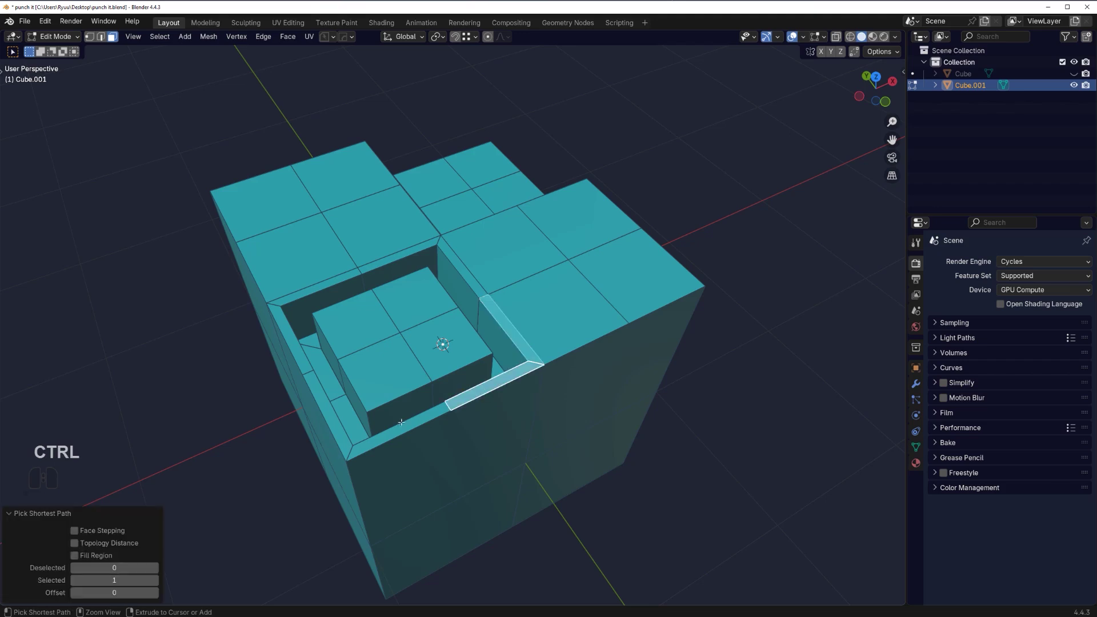
left_click(369, 438, "ctrl")
left_click(339, 427, "ctrl")
key("q")
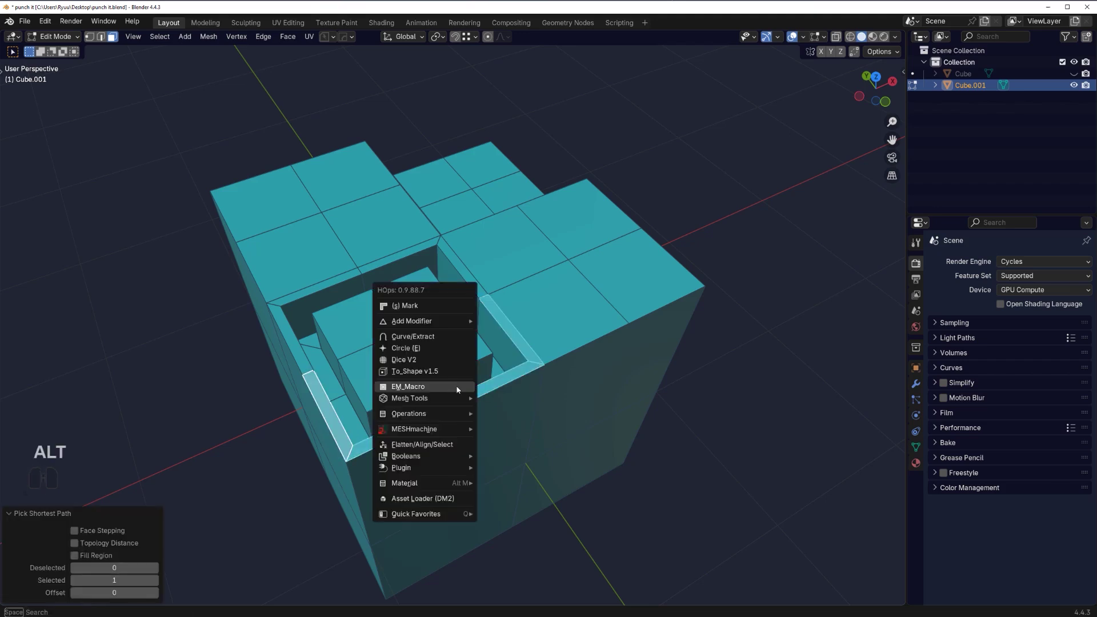
left_click(456, 390, "alt")
left_click(420, 390)
scroll(598, 360, "up", 2)
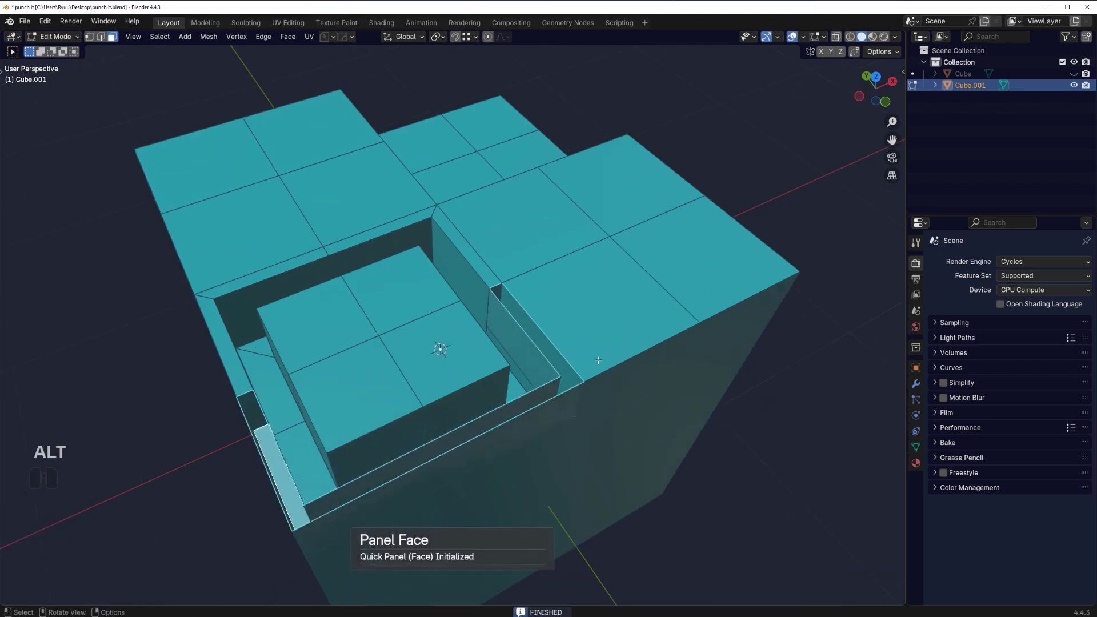
key("ctrl+z")
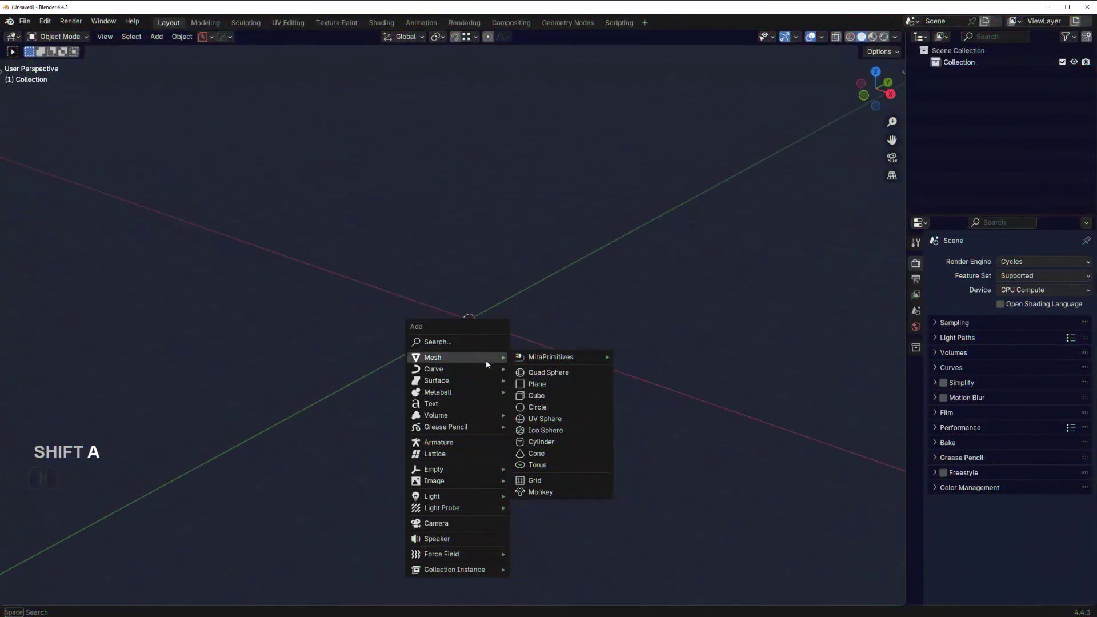
Add a new cube to the empty scene.
left_click(535, 398)
scroll(506, 355, "down", 1)
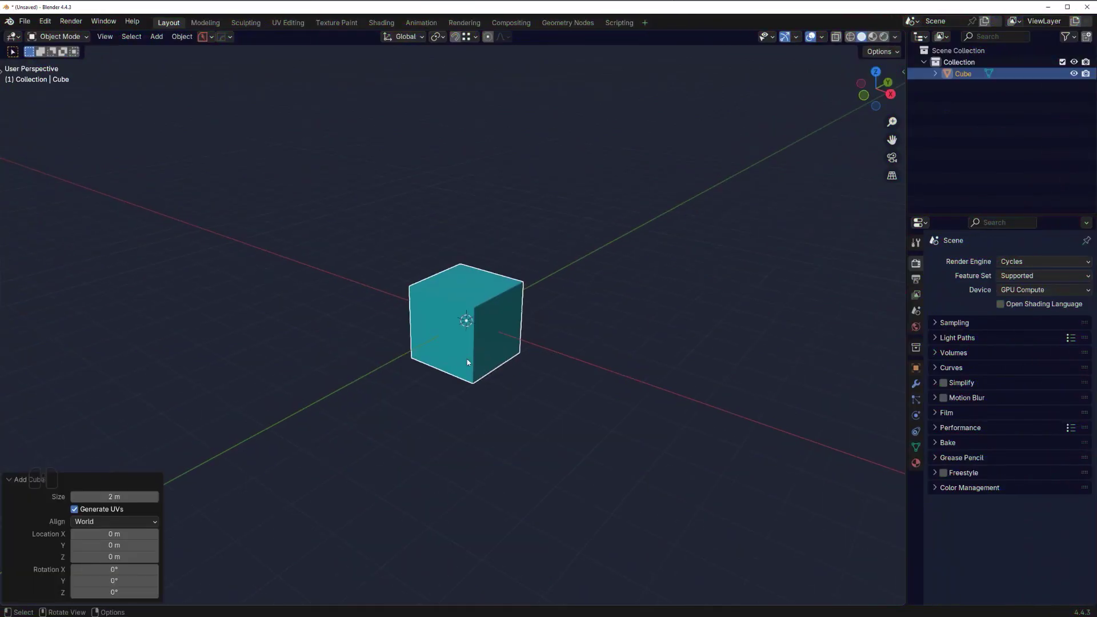
scroll(513, 352, "up", 1)
key("alt")
Enable Cavity shading, orbit to the cube's top, and enter Edit Mode.
key("alt+v")
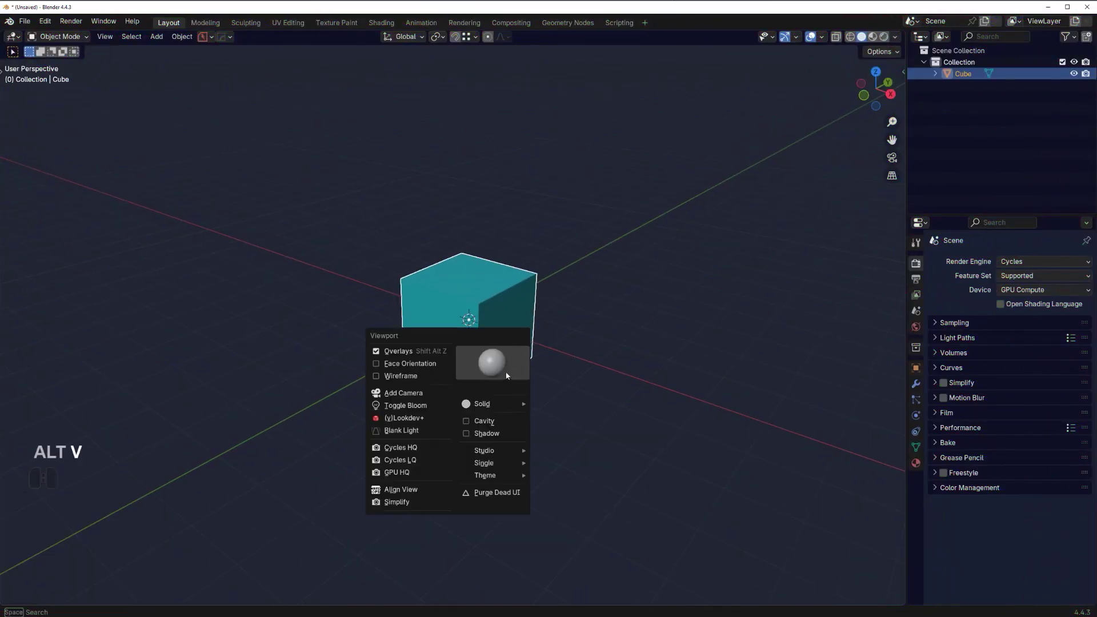
left_click(509, 420)
scroll(507, 385, "up", 4)
middle_click_drag(551, 293, 521, 315, "shift")
middle_click_drag(521, 315, 582, 332)
scroll(495, 325, "up", 2)
key("Tab")
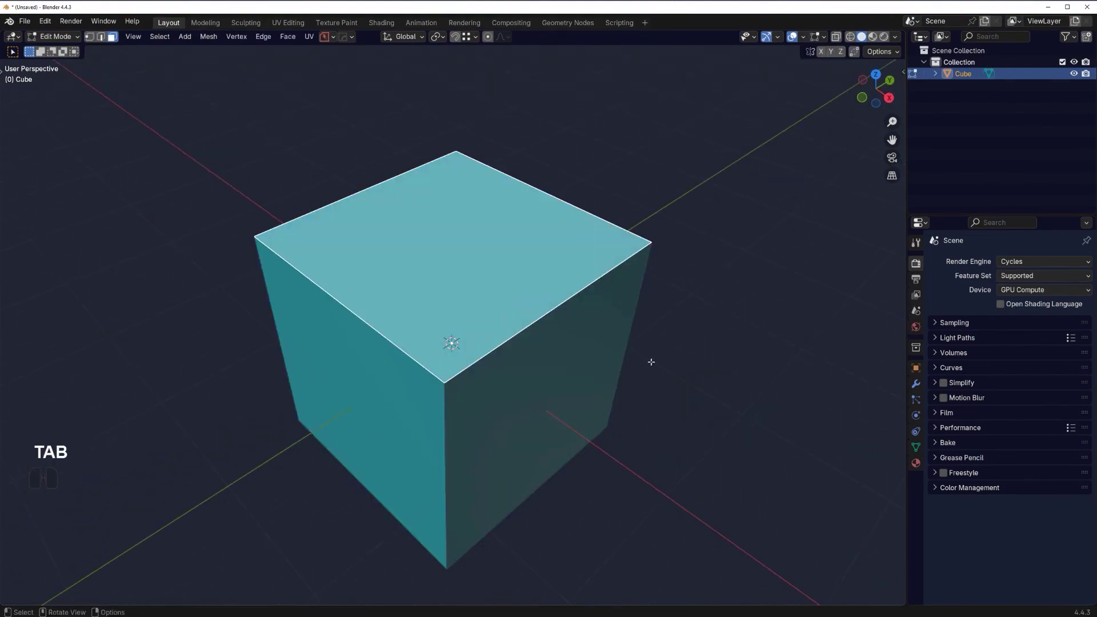
Inset the cube's top face twice to create an inner ring.
key("i")
left_click(628, 357)
key("i")
left_click(599, 336)
scroll(563, 332, "up", 1)
key("Tab")
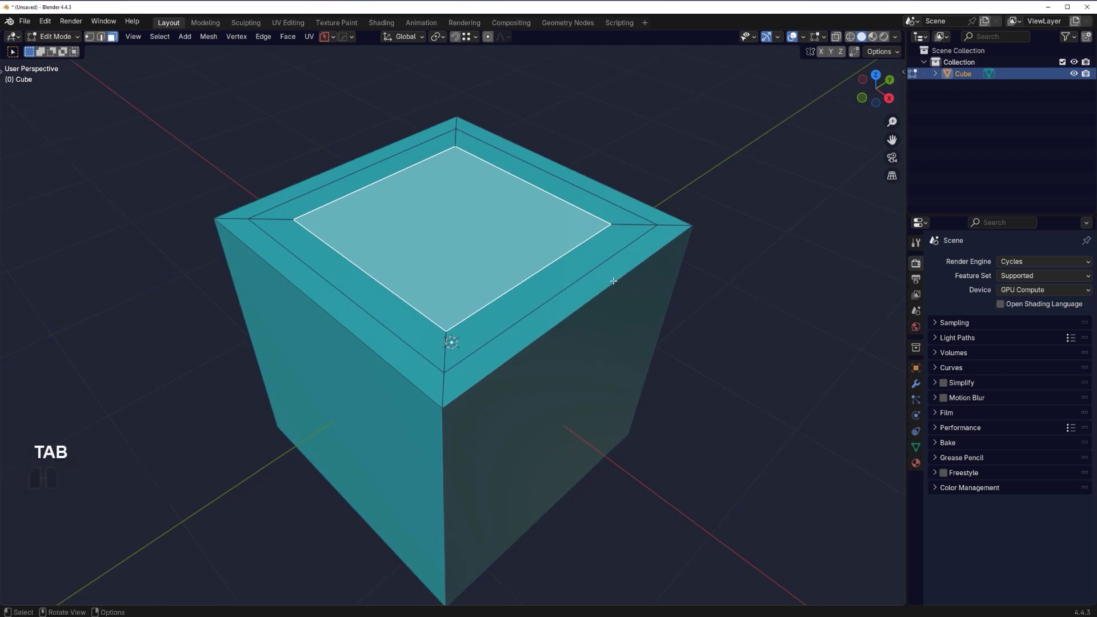
Panel the inset face loop with EM_Macro into a recessed groove.
left_click(624, 227, "alt")
key("q")
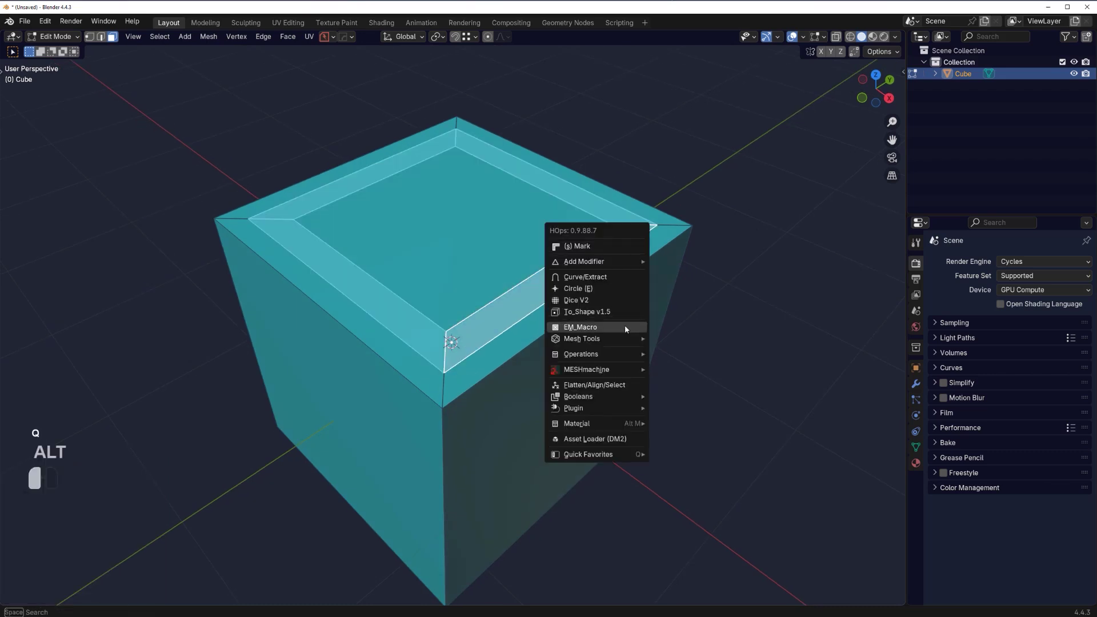
left_click(625, 328)
middle_click_drag(571, 321, 608, 301)
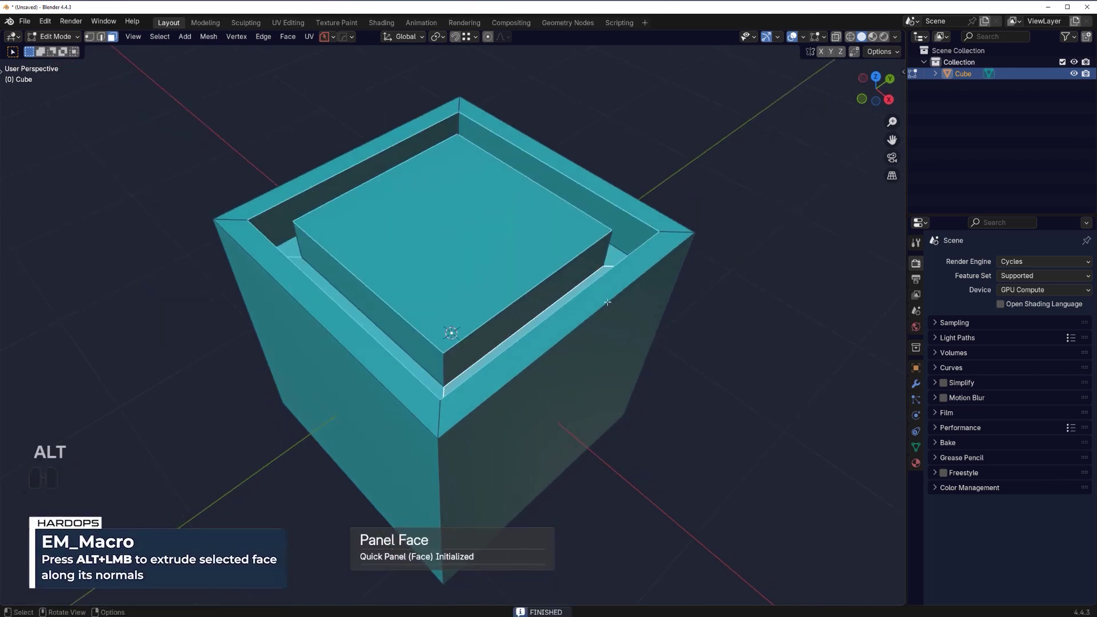
Select the four outer rim faces surrounding the groove.
left_click(666, 237)
left_click(643, 212, "shift")
left_click(406, 394, "shift")
scroll(405, 394, "down", 1)
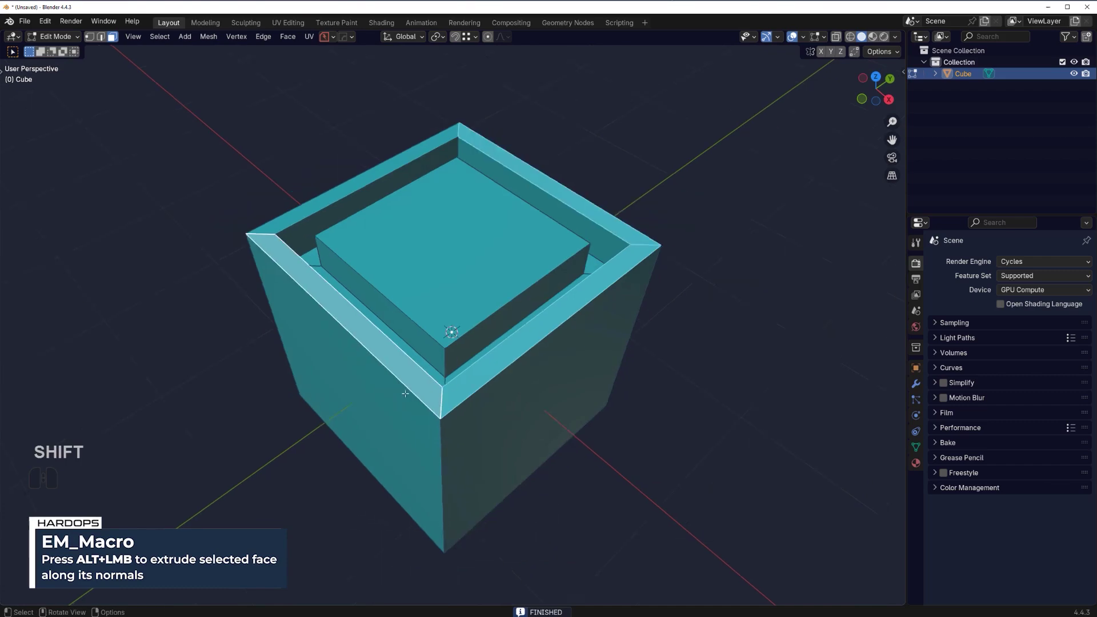
middle_click_drag(405, 393, 587, 301)
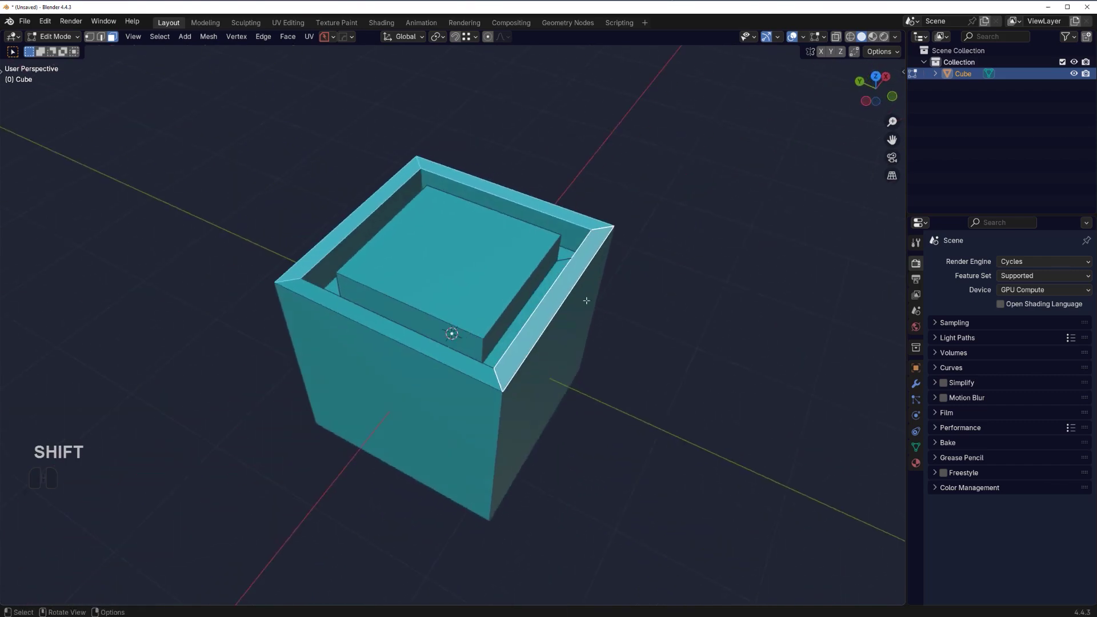
left_click(426, 343, "shift")
middle_click_drag(610, 372, 606, 355)
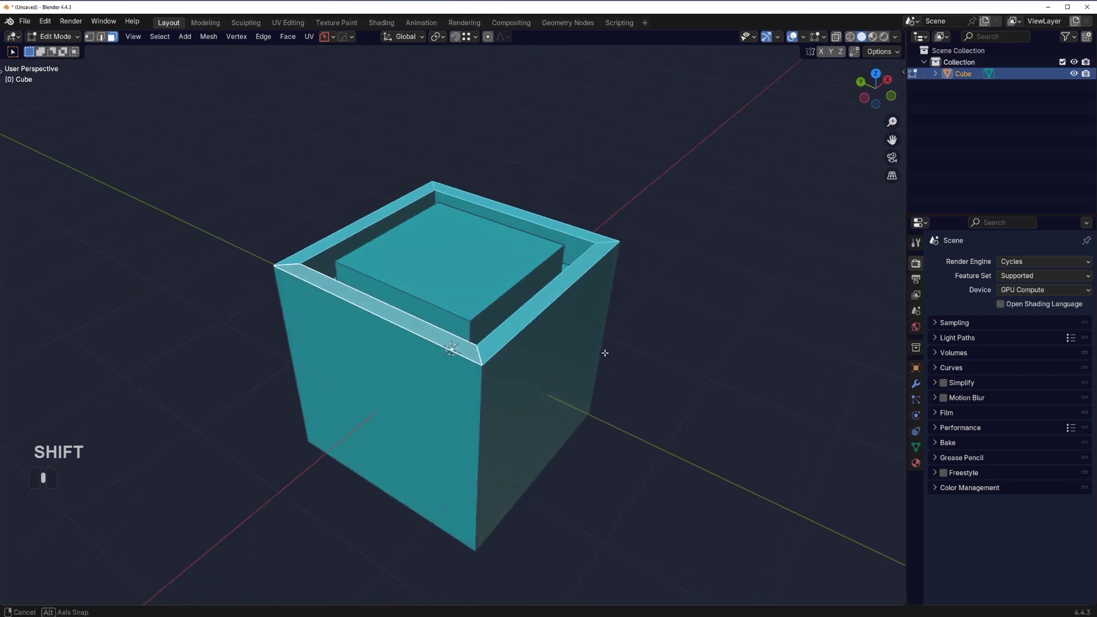
scroll(590, 348, "up", 3)
Lower the selected rim faces 0.16043 m along Z.
key("alt+e")
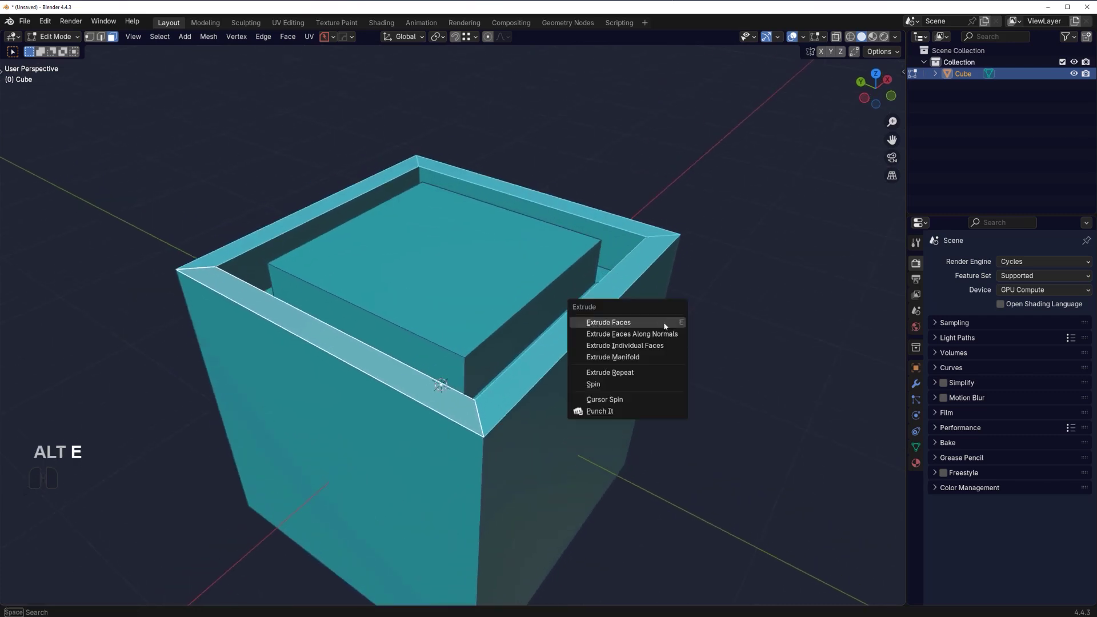
key("Escape")
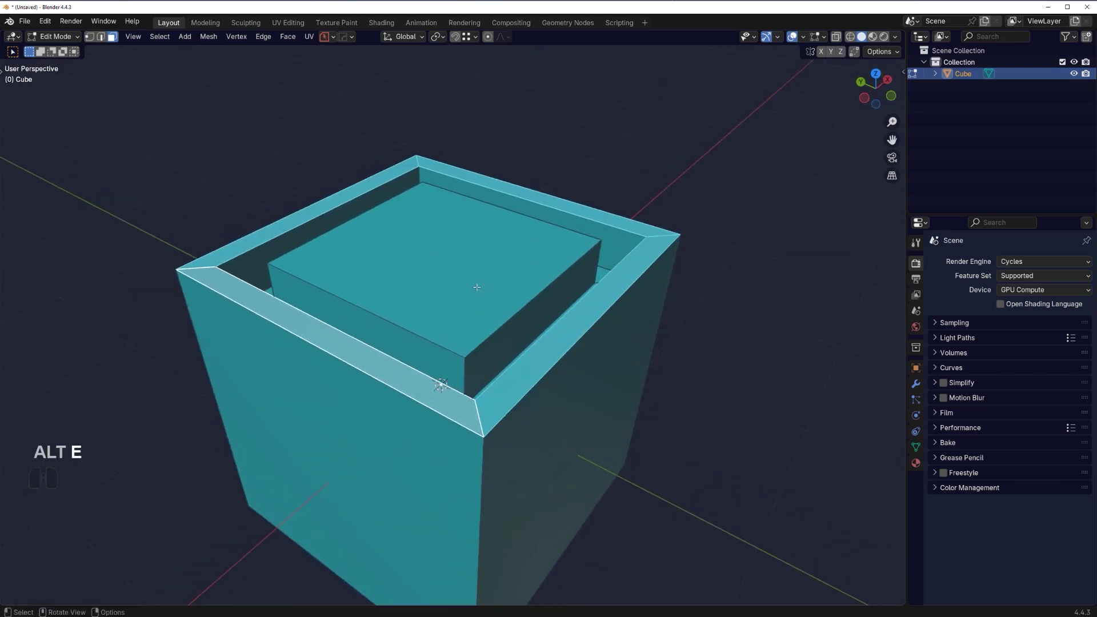
key("g")
key("z")
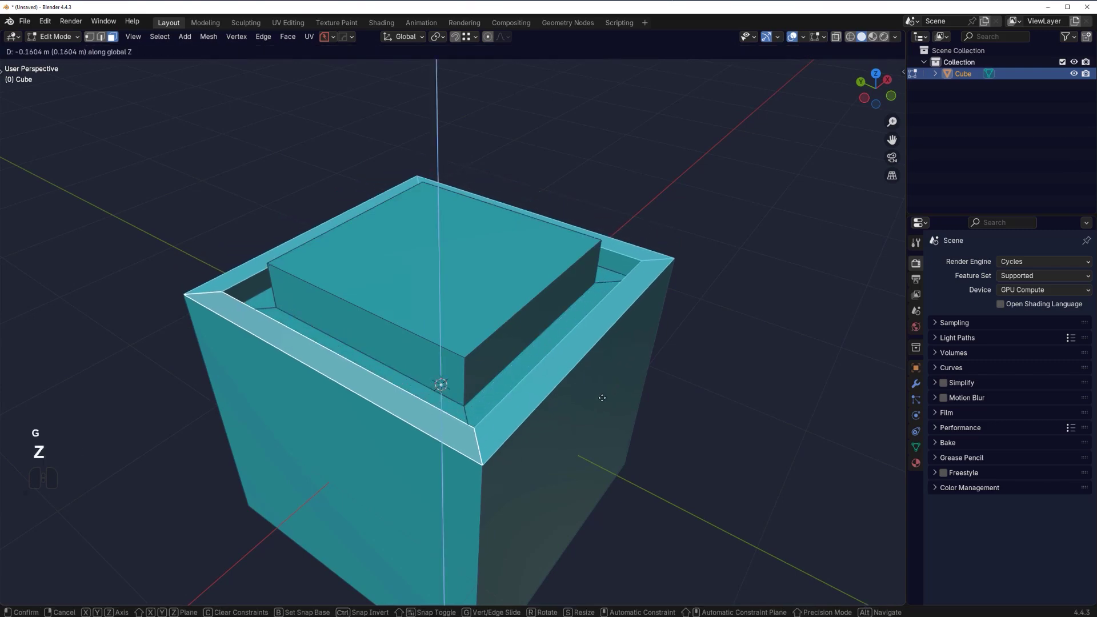
left_click(602, 397)
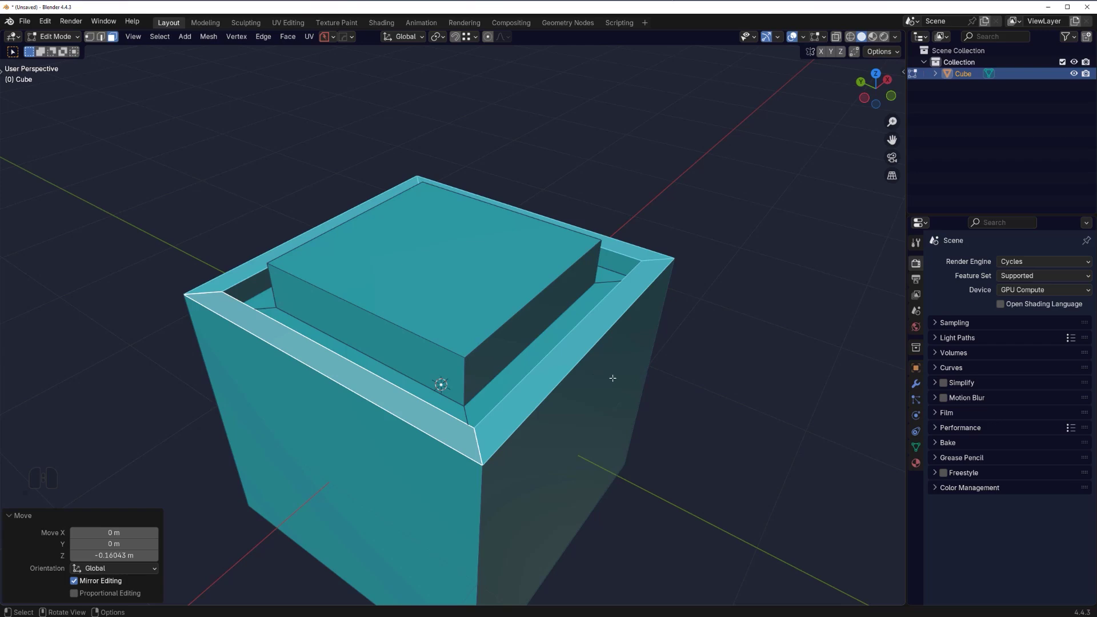
scroll(606, 368, "down", 4)
middle_click_drag(600, 357, 449, 360)
In the other project's grey cube scene, enable Cavity in the viewport shading settings.
scroll(449, 360, "up", 2)
middle_click_drag(450, 360, 456, 361, "shift")
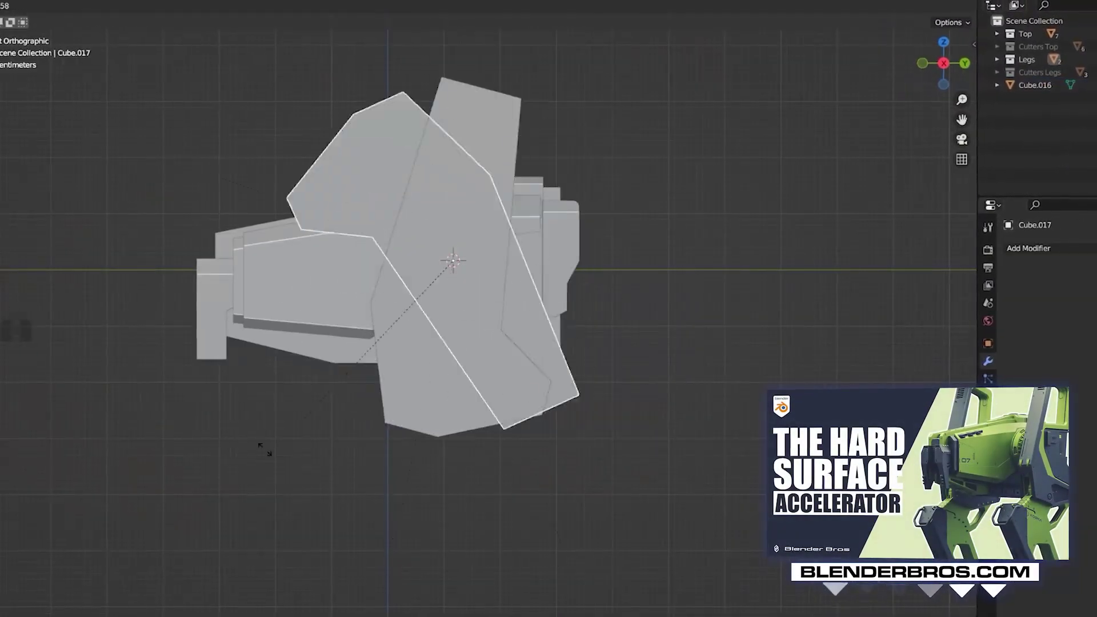
key("g")
key("r")
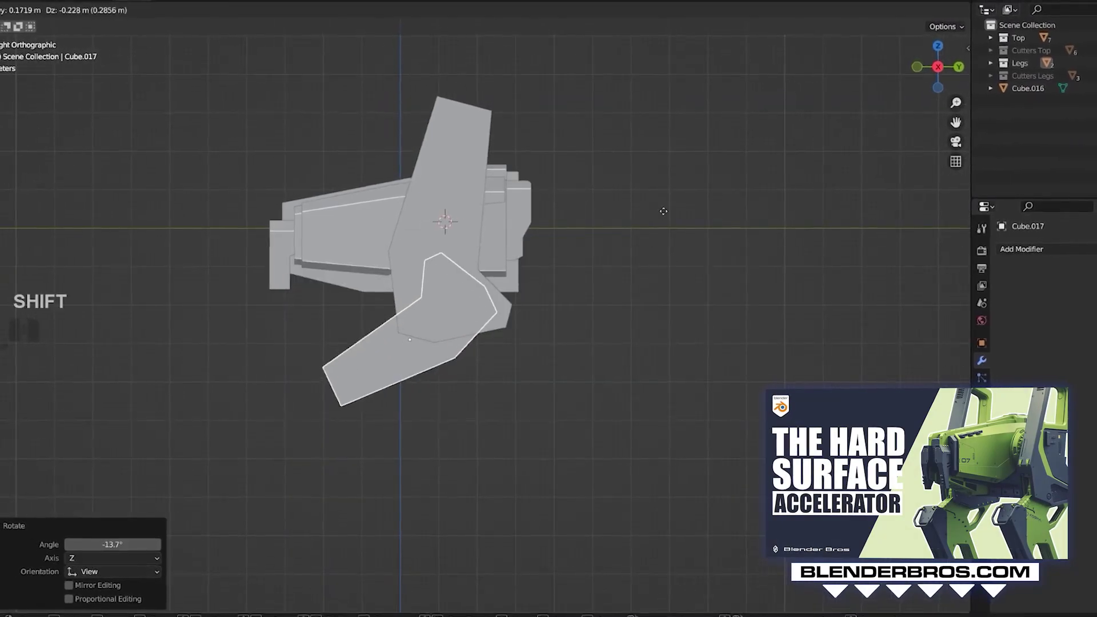
key("shift+z")
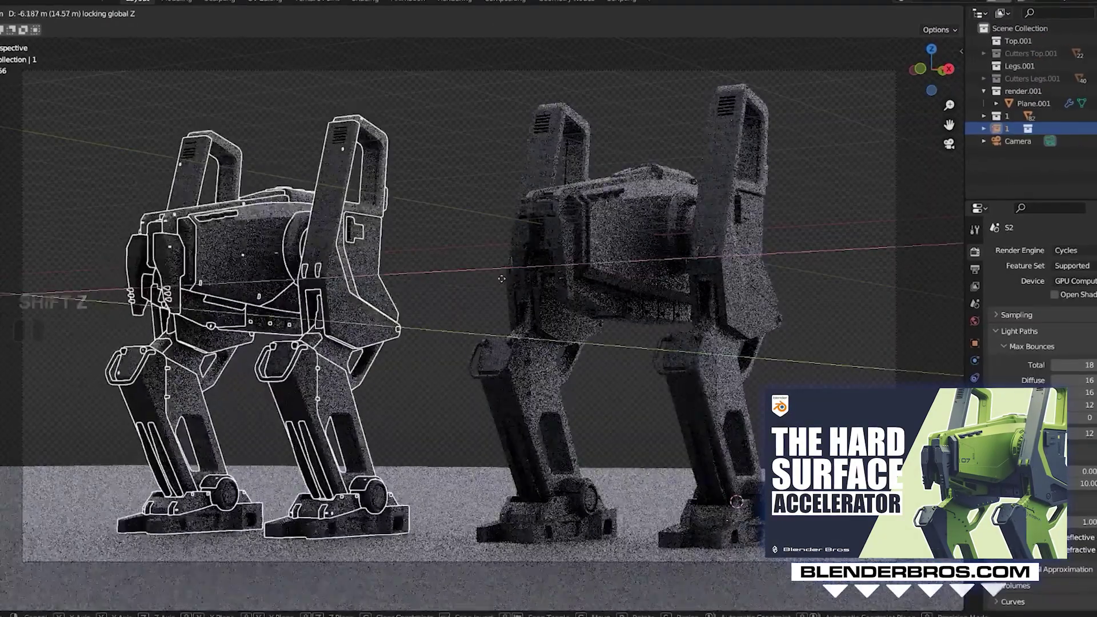
left_click(501, 279)
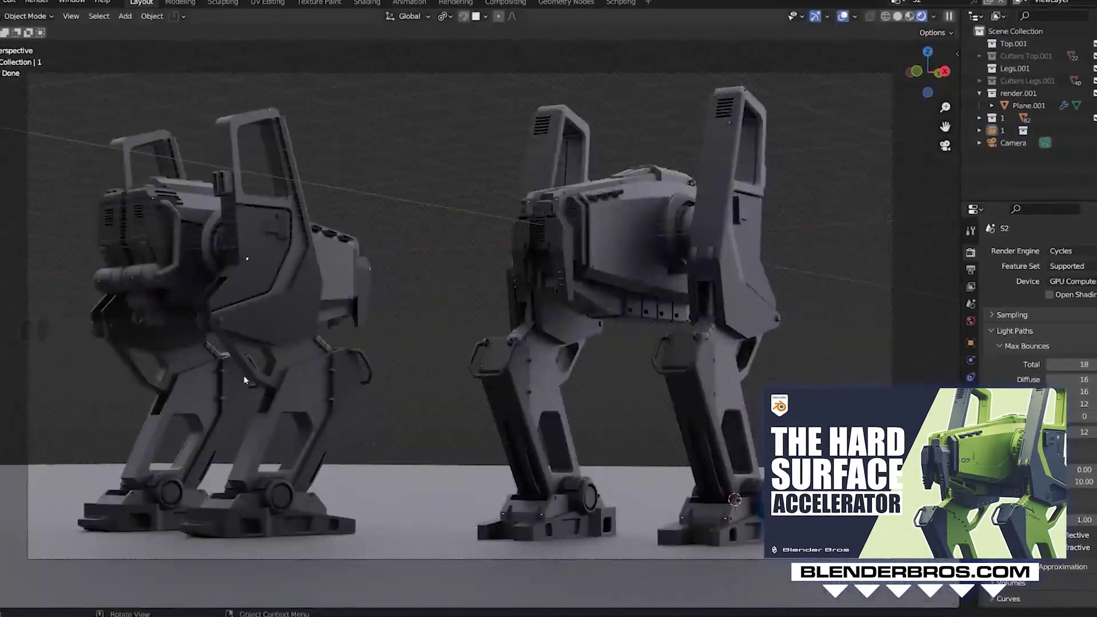